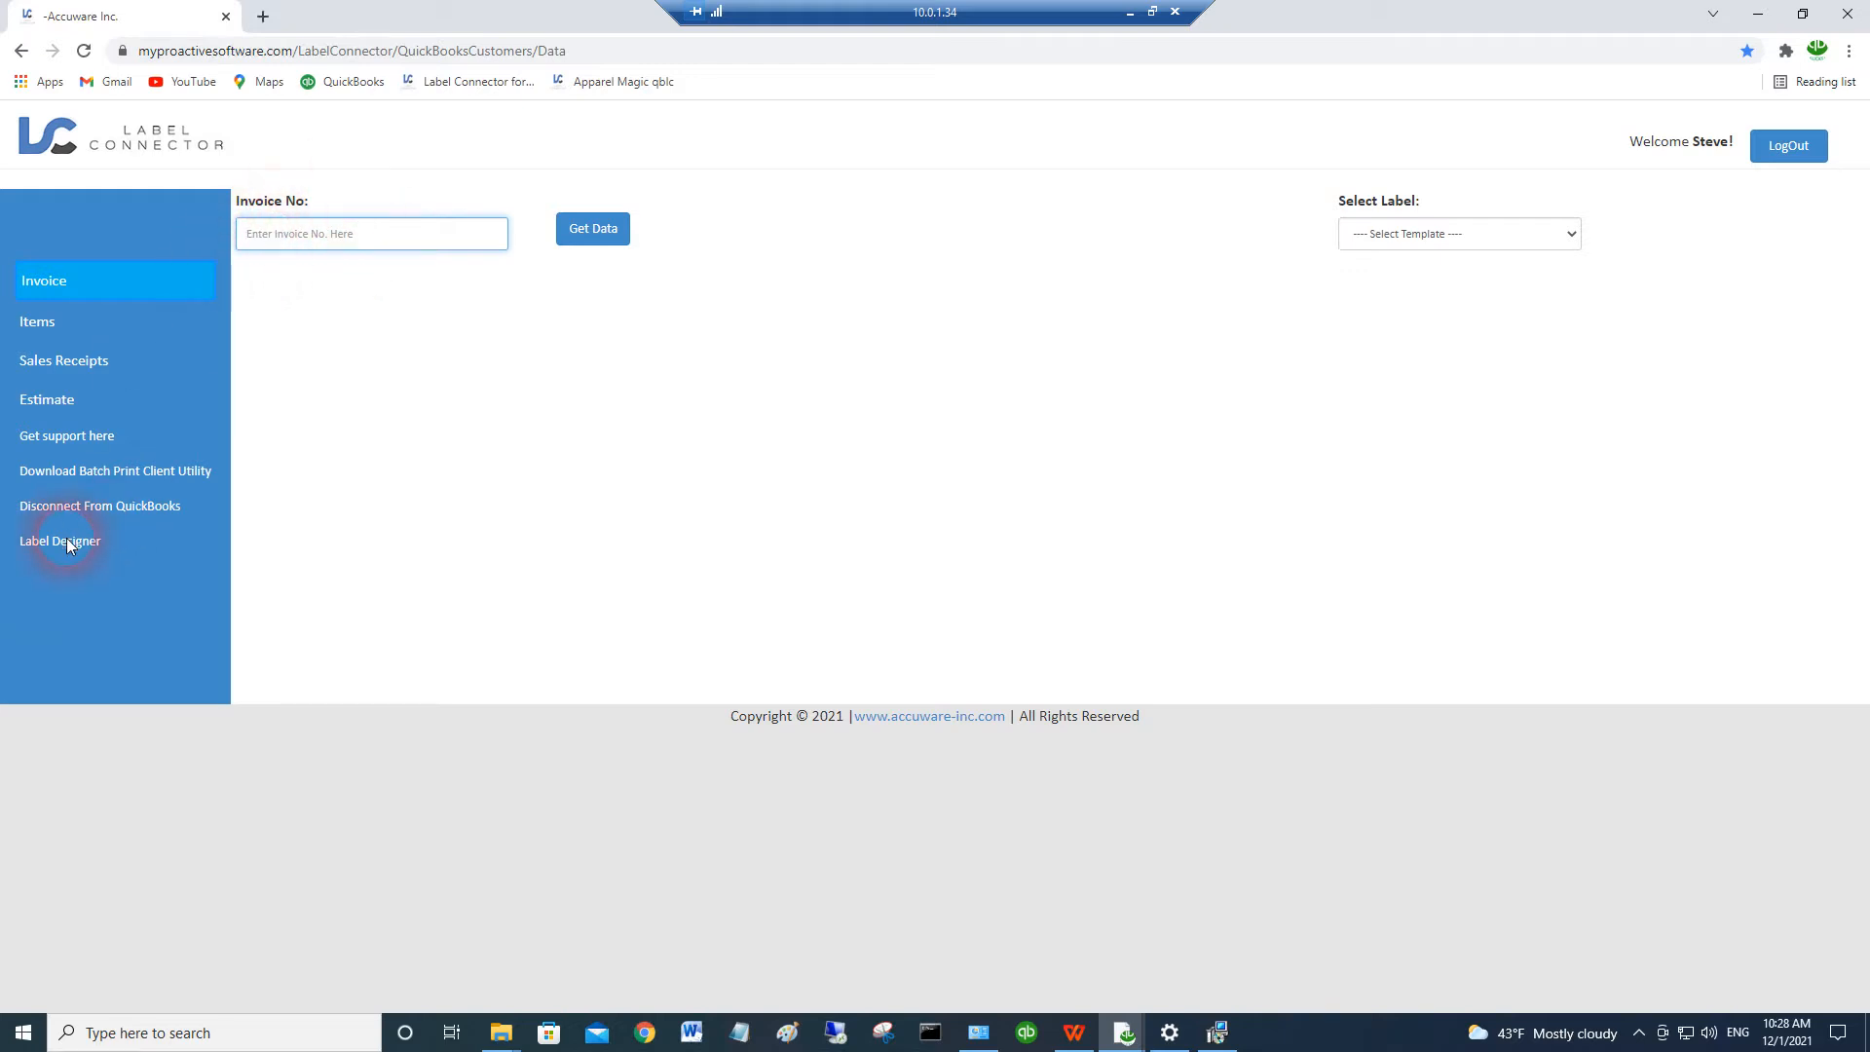
Step: Retrieve the data for invoice 1000
left_click(350, 255)
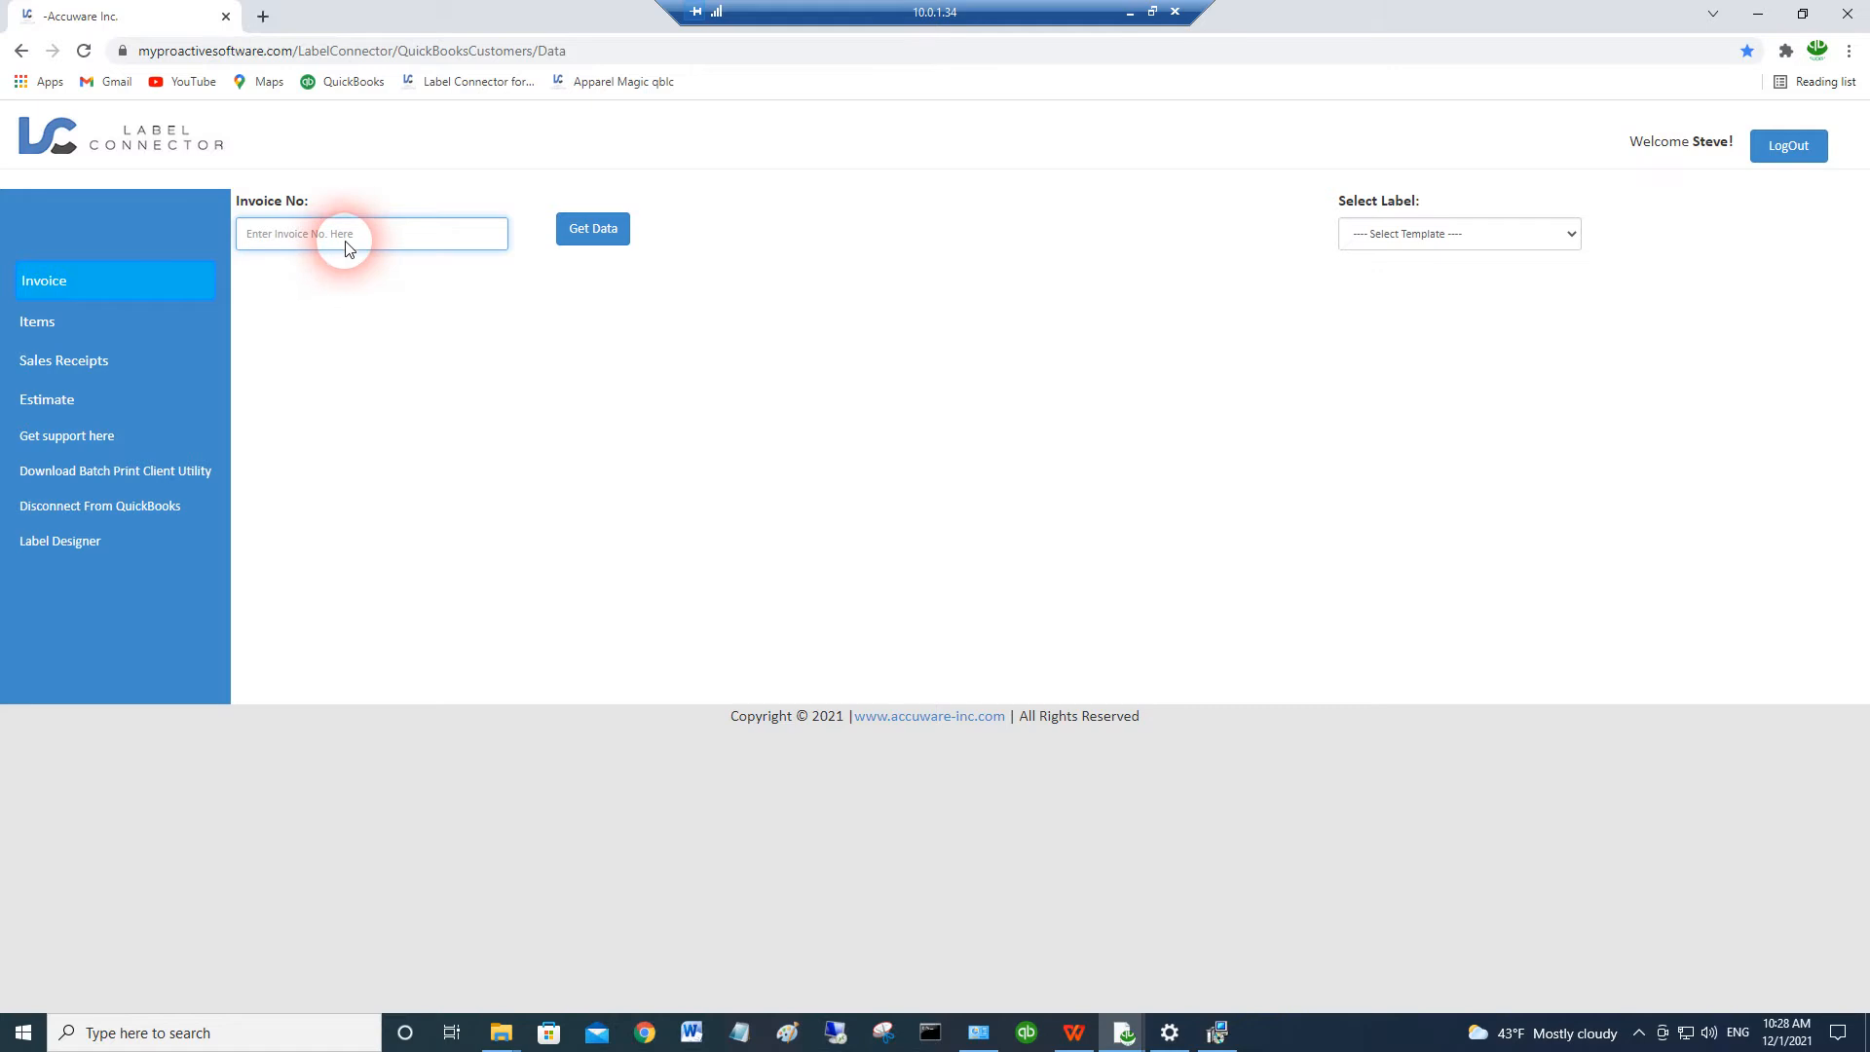
type("1000")
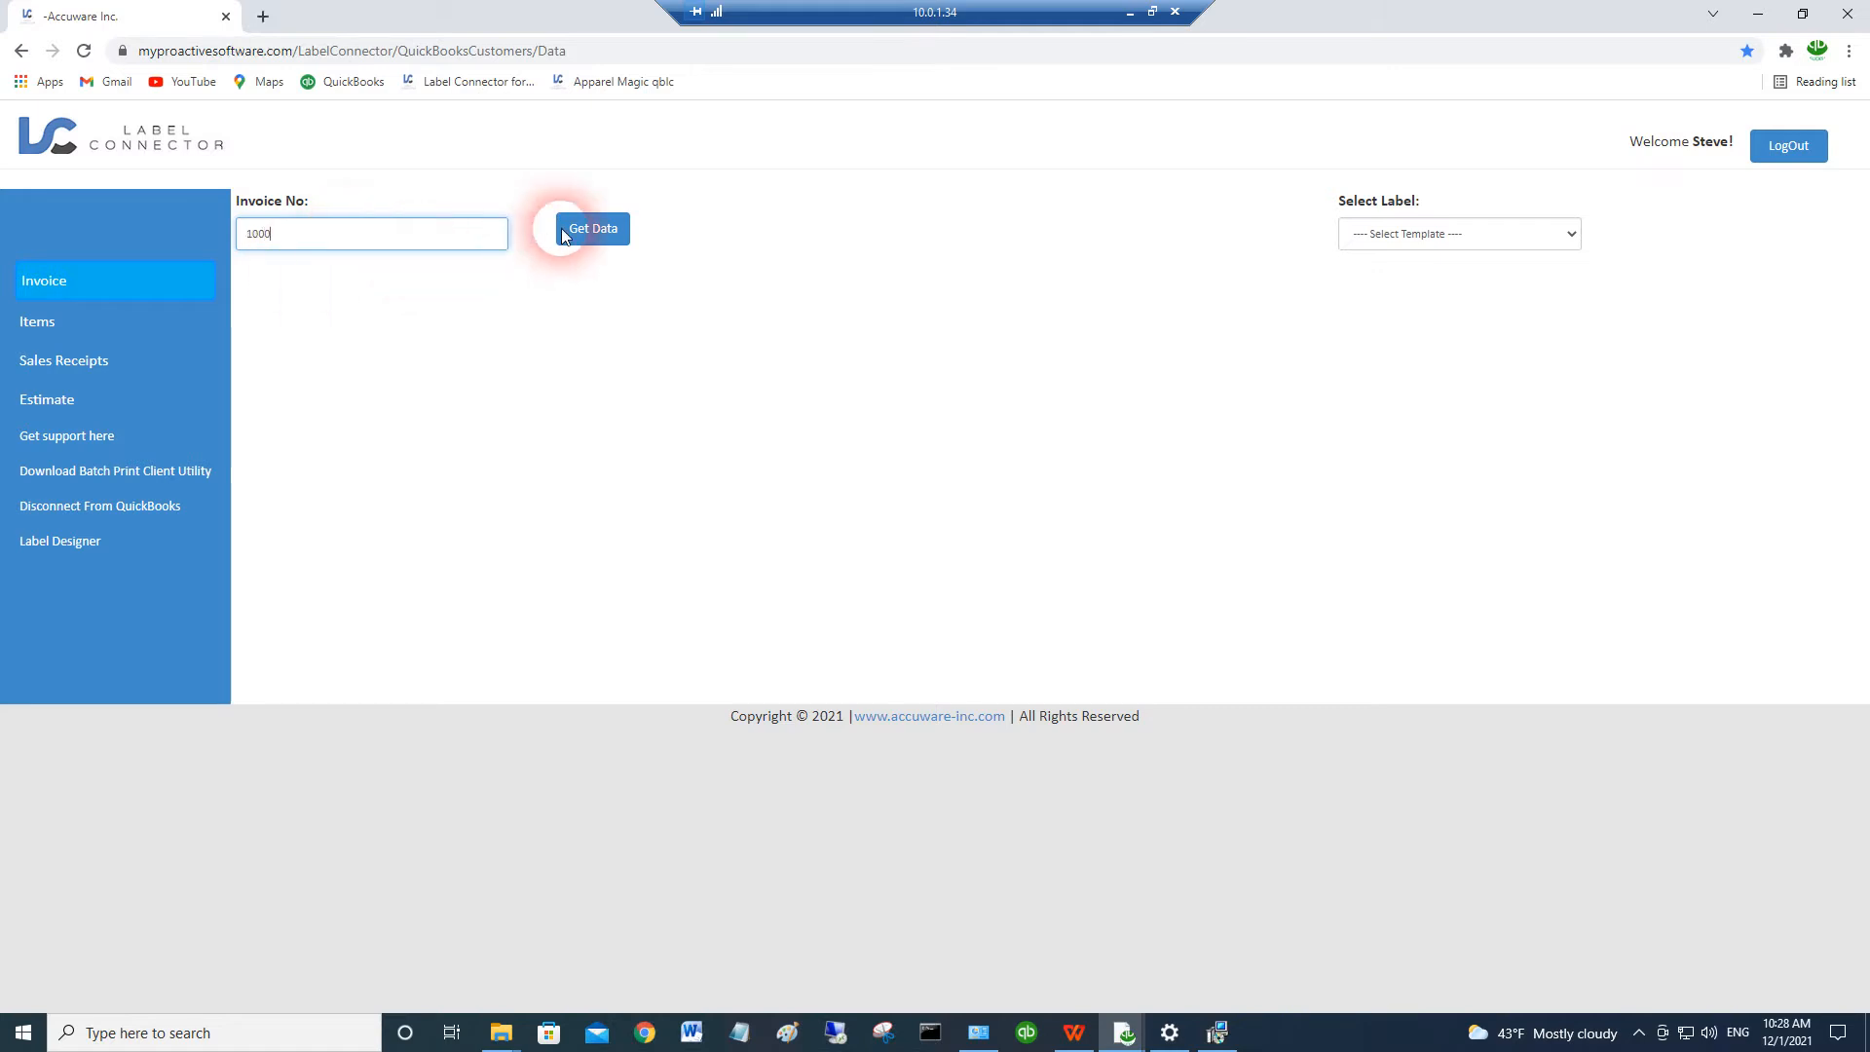
left_click(596, 229)
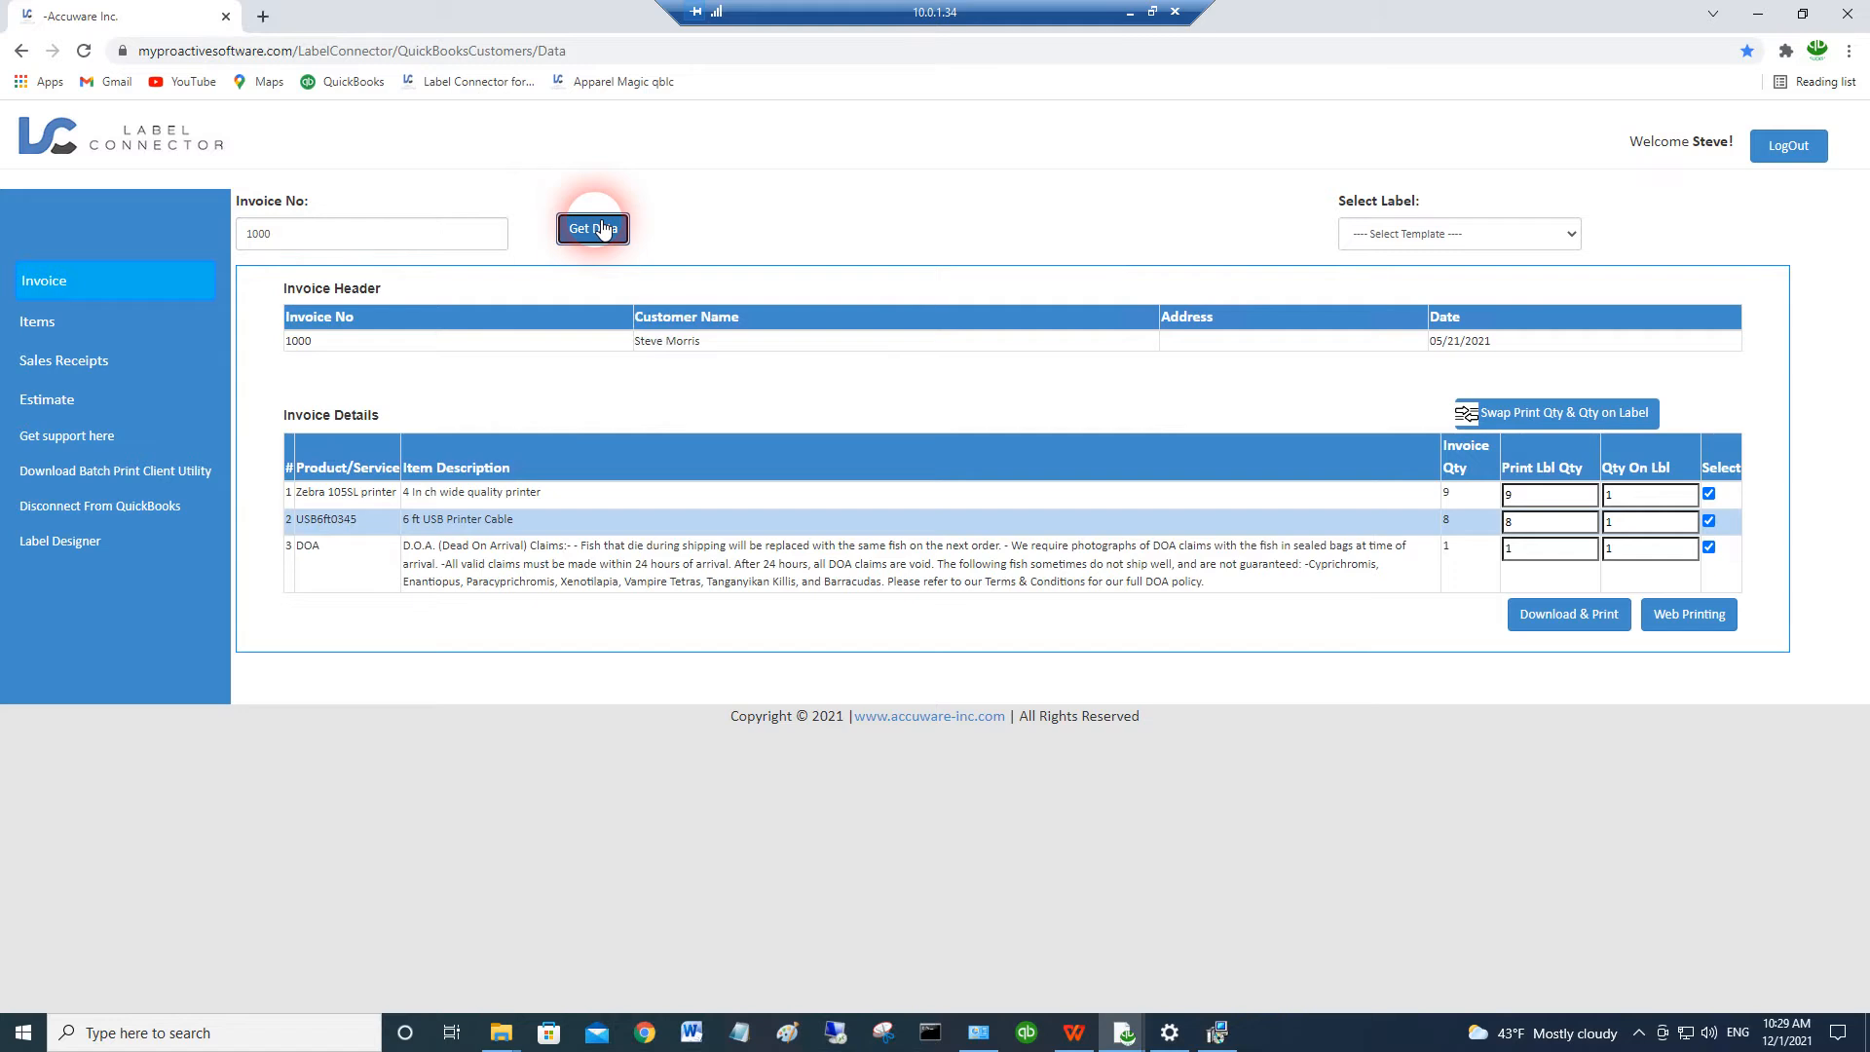
left_click(36, 331)
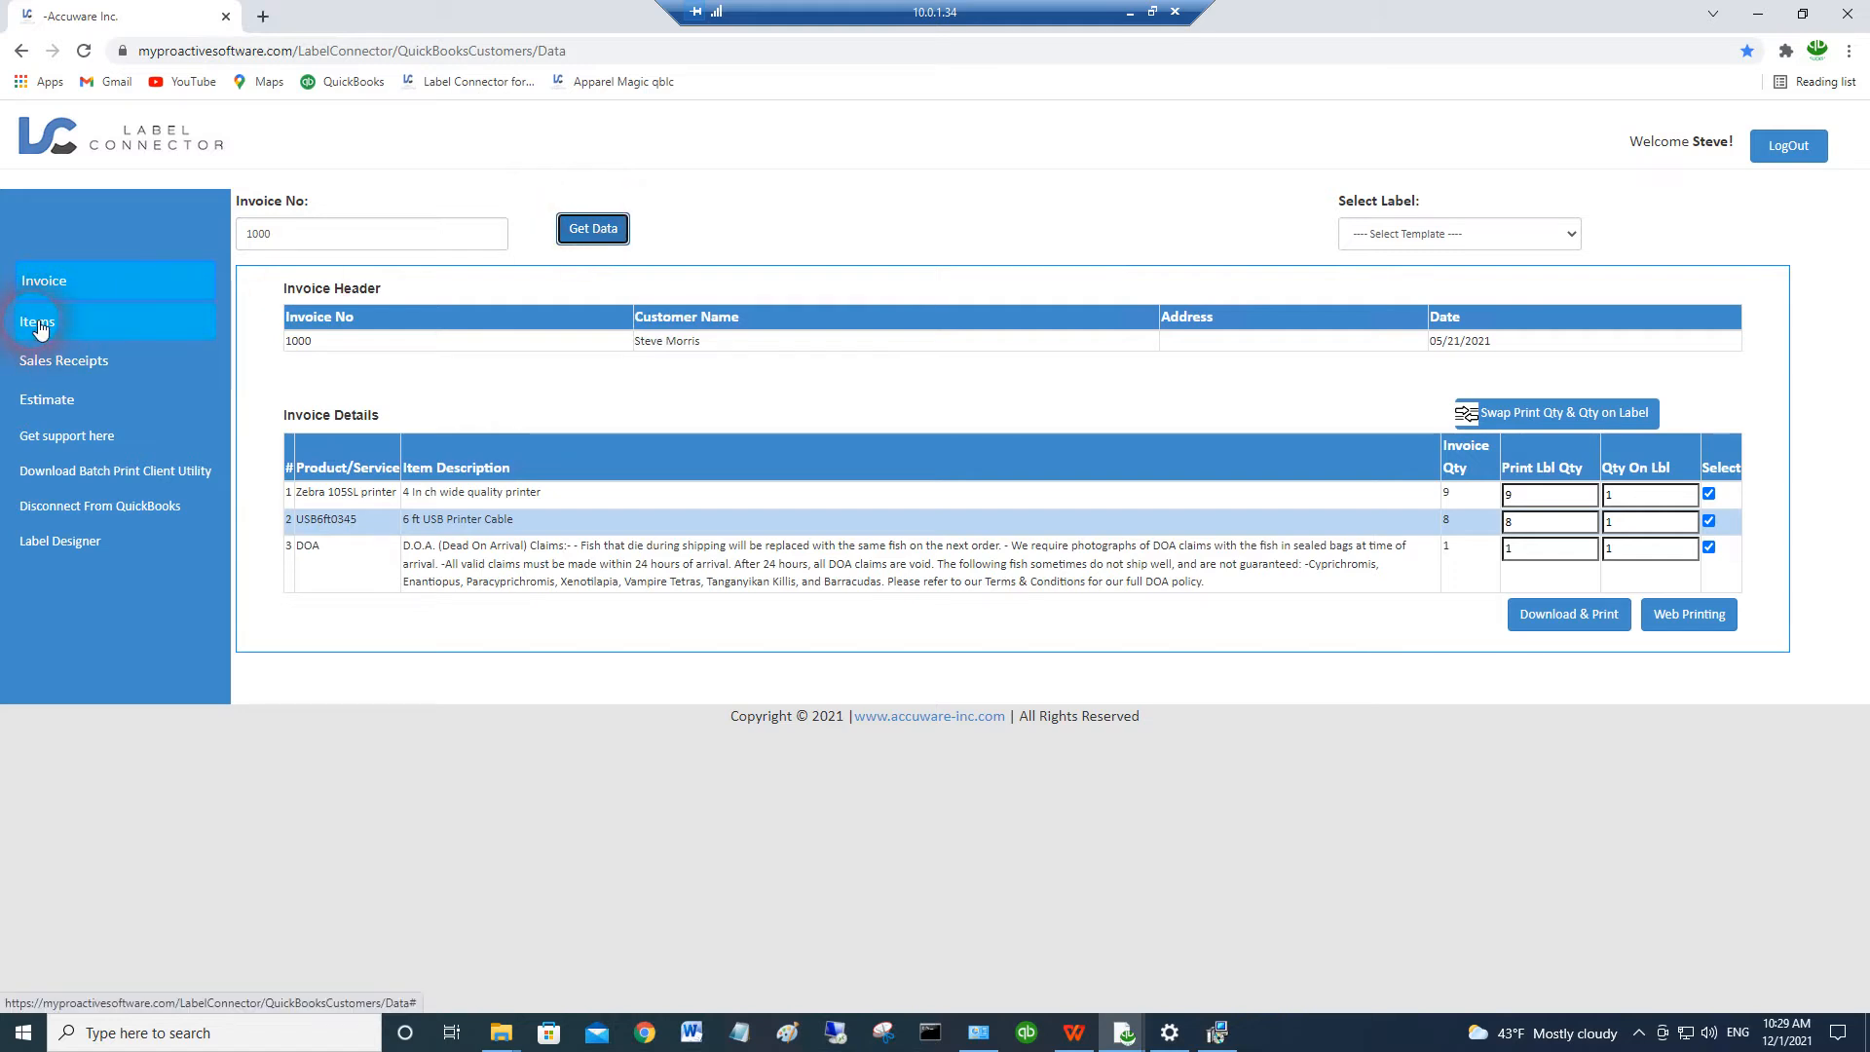
left_click(37, 409)
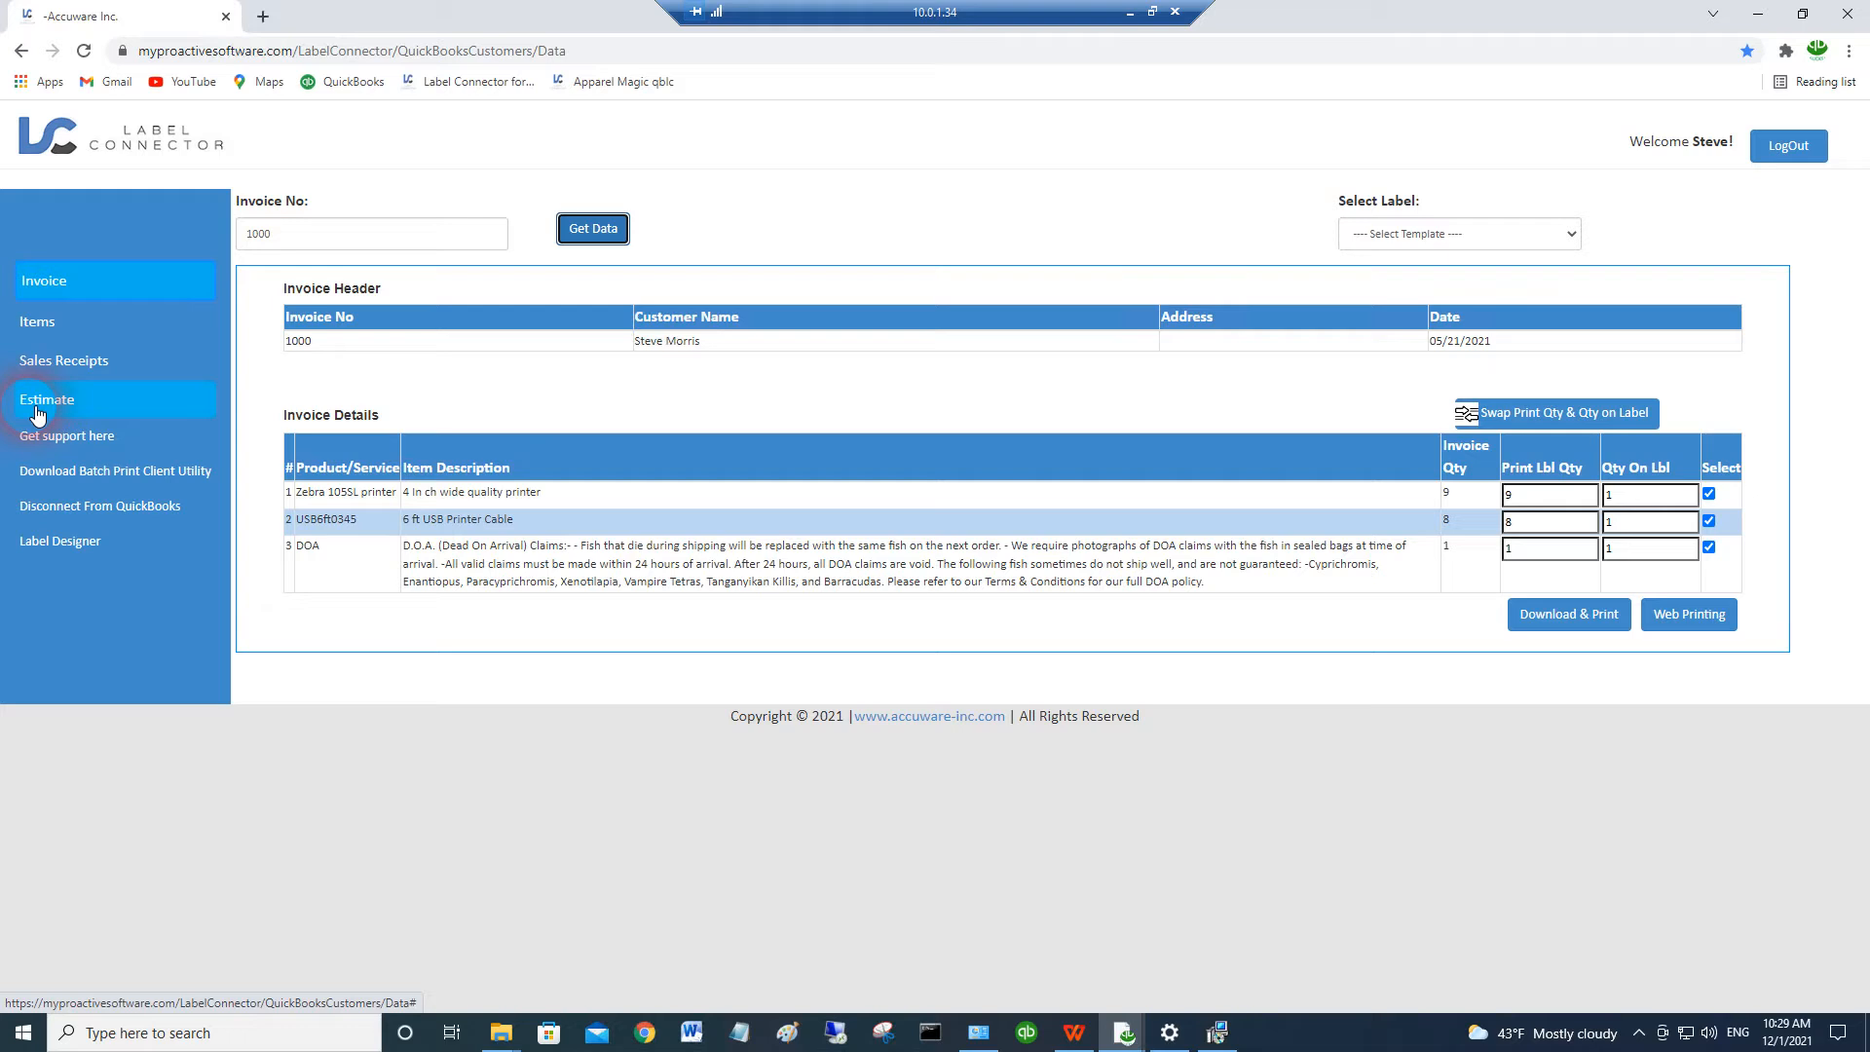
left_click(101, 607)
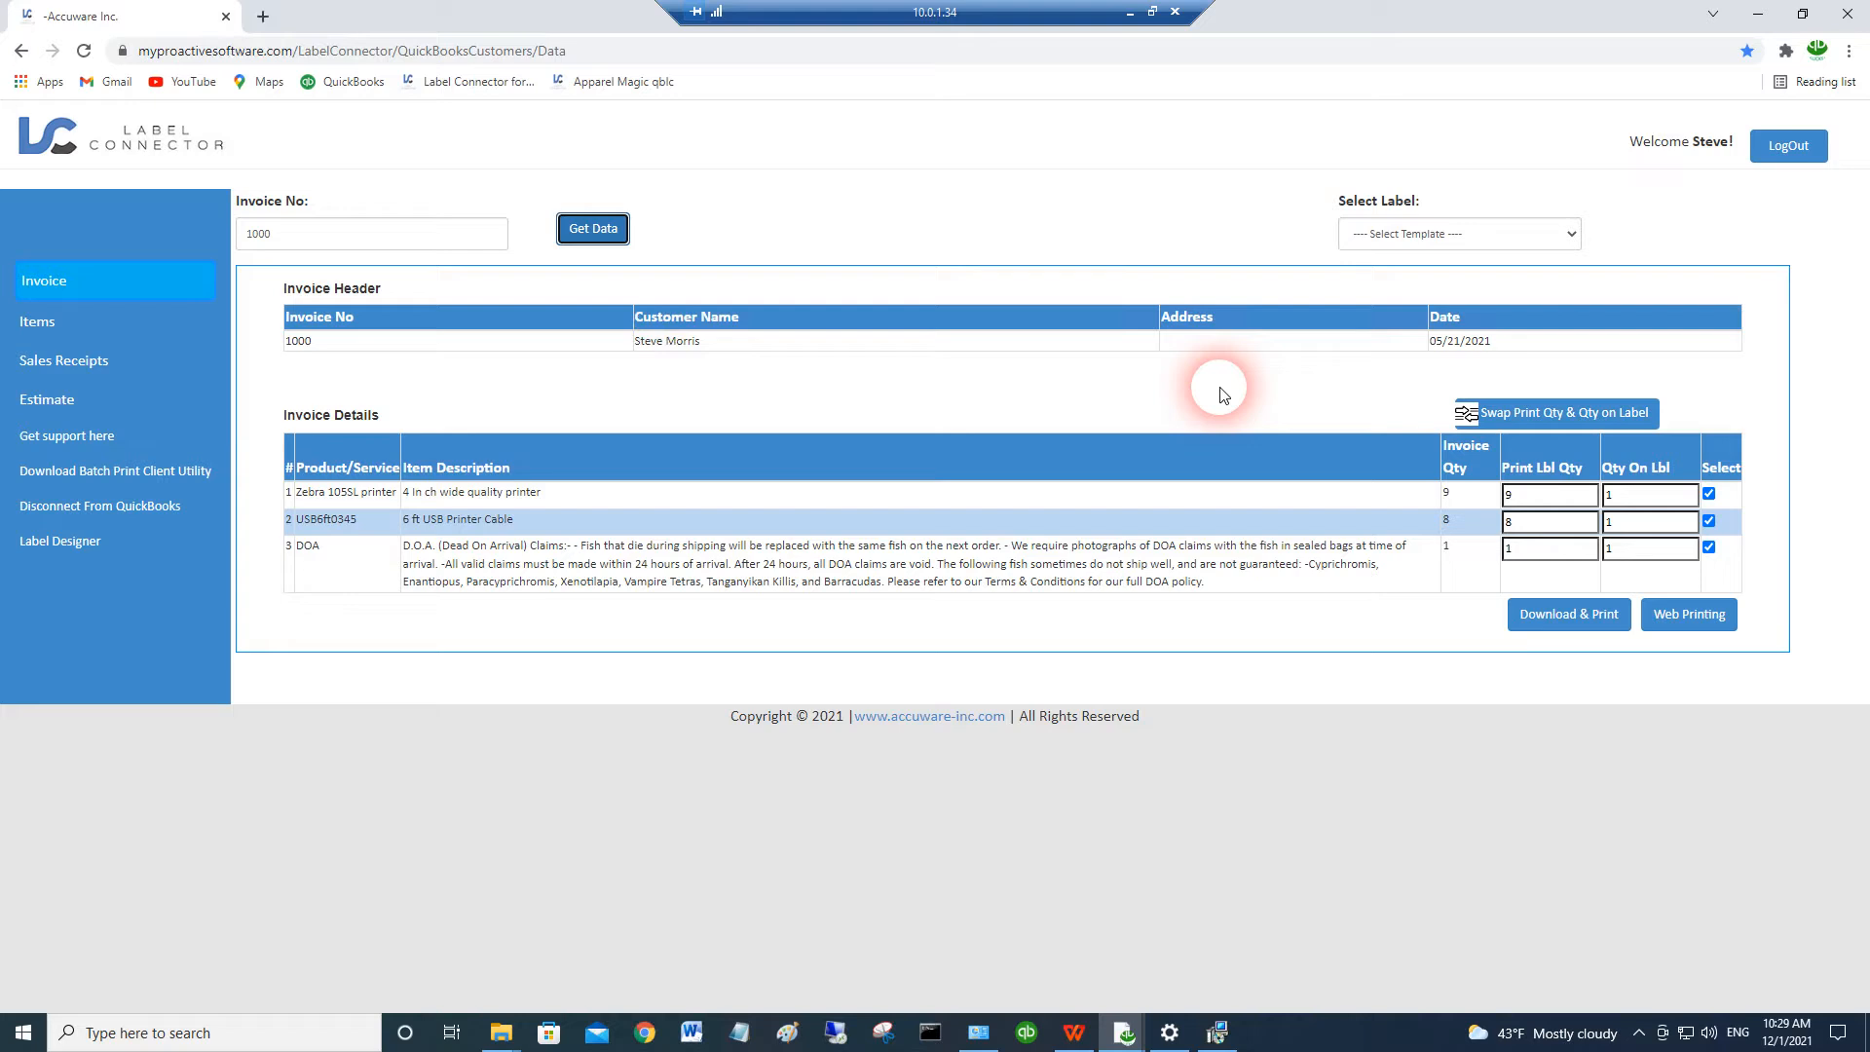
left_click(1513, 552)
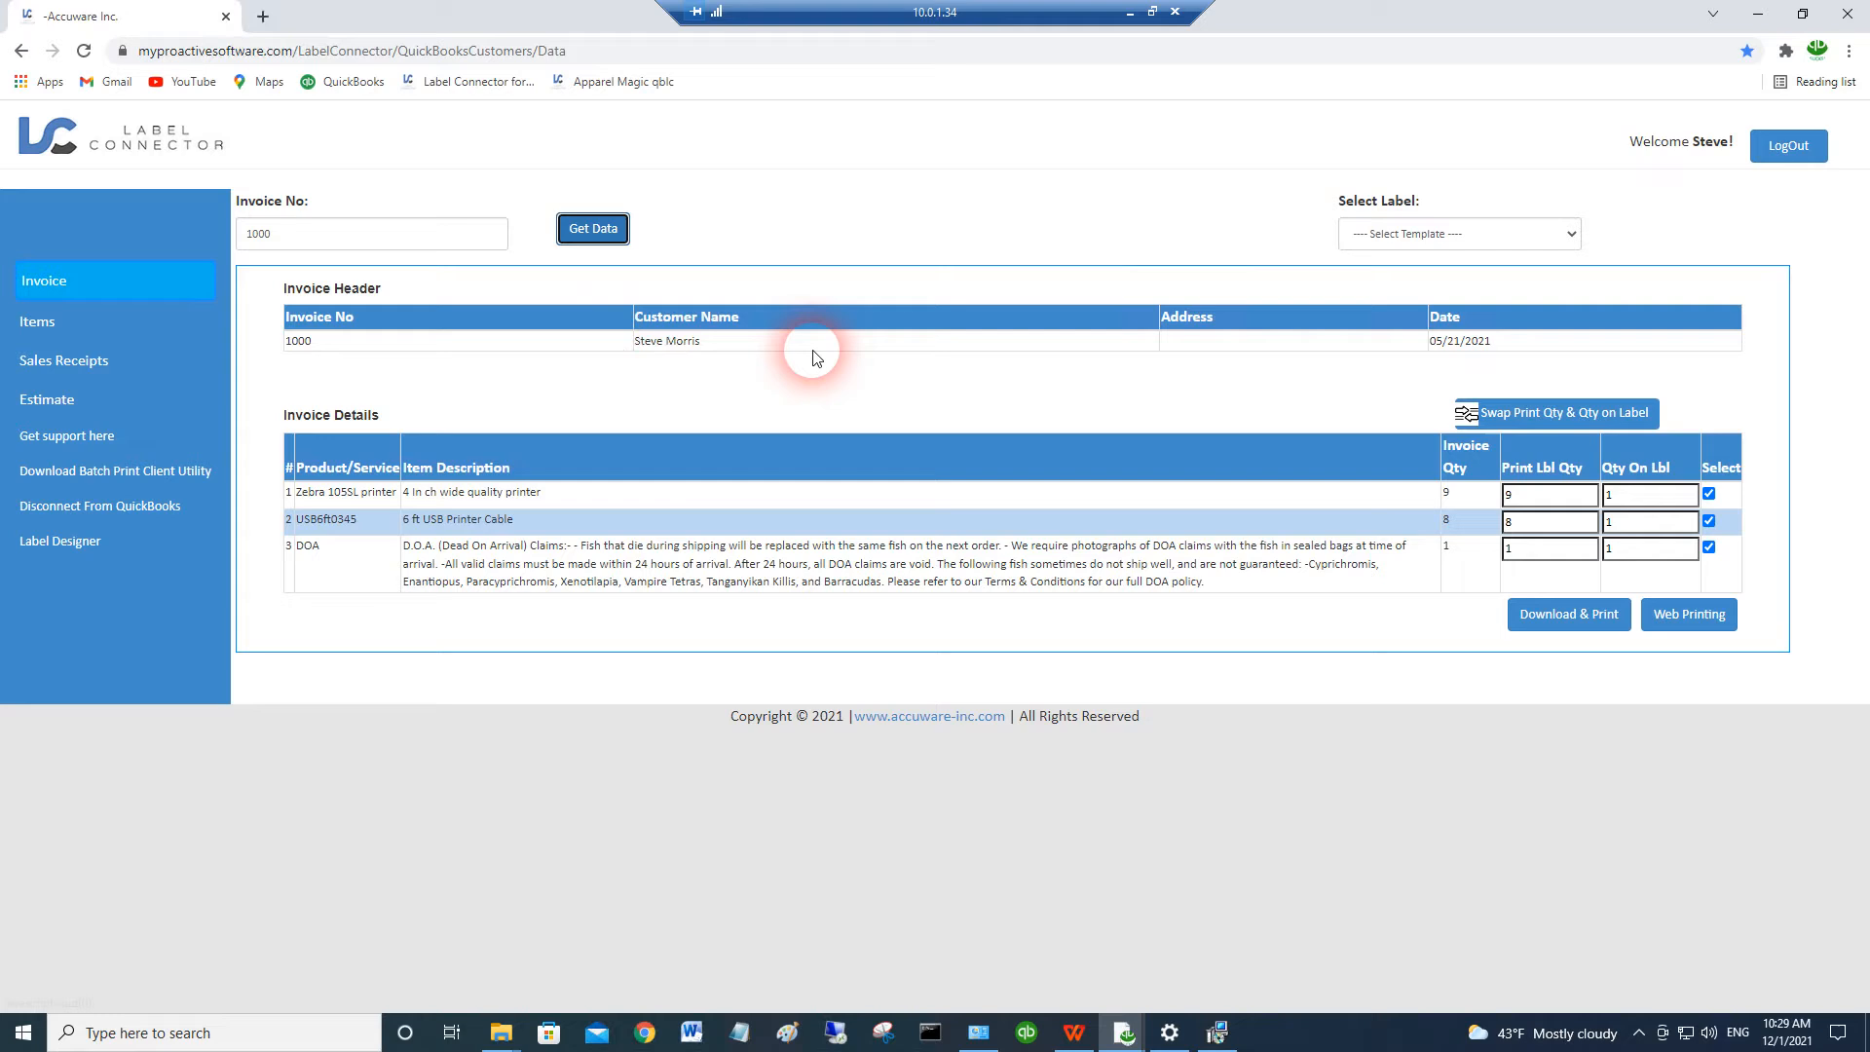
Step: Start a new label template in the label designer with transaction type Invoice and the name "Invoice demo 1"
left_click(51, 548)
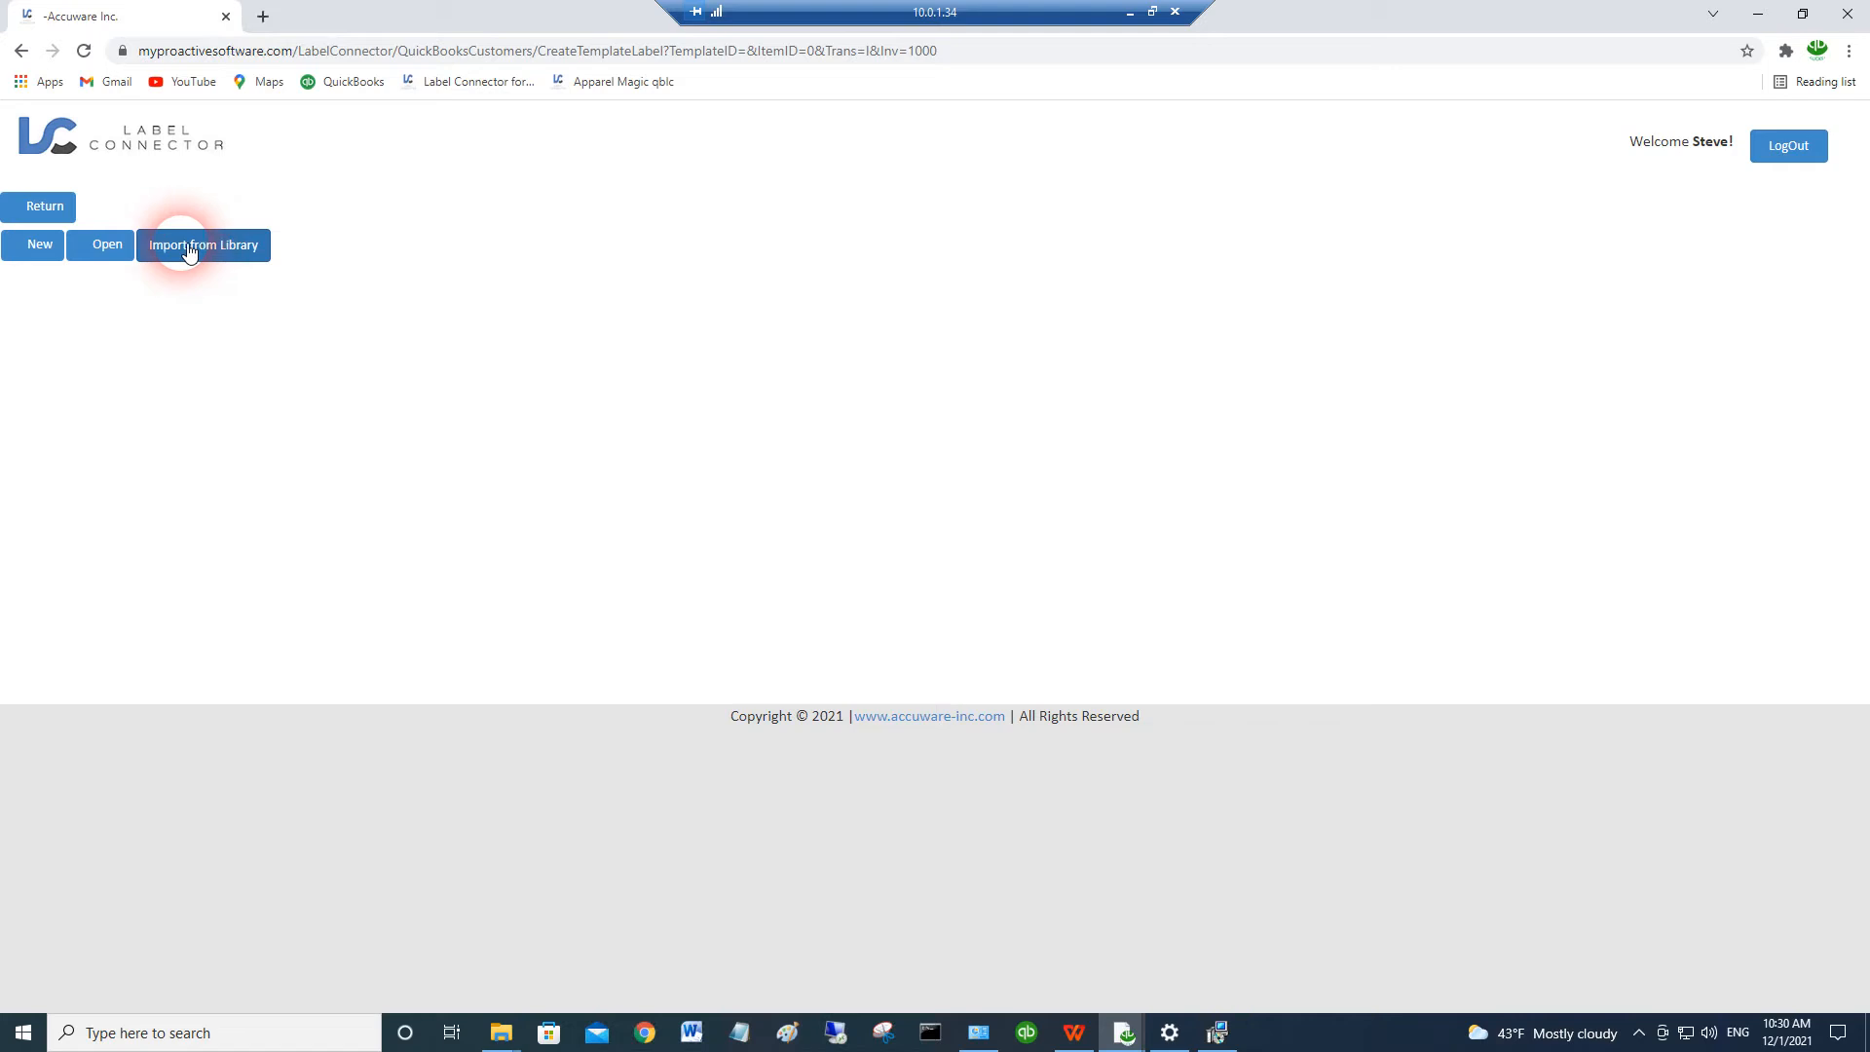
left_click(38, 250)
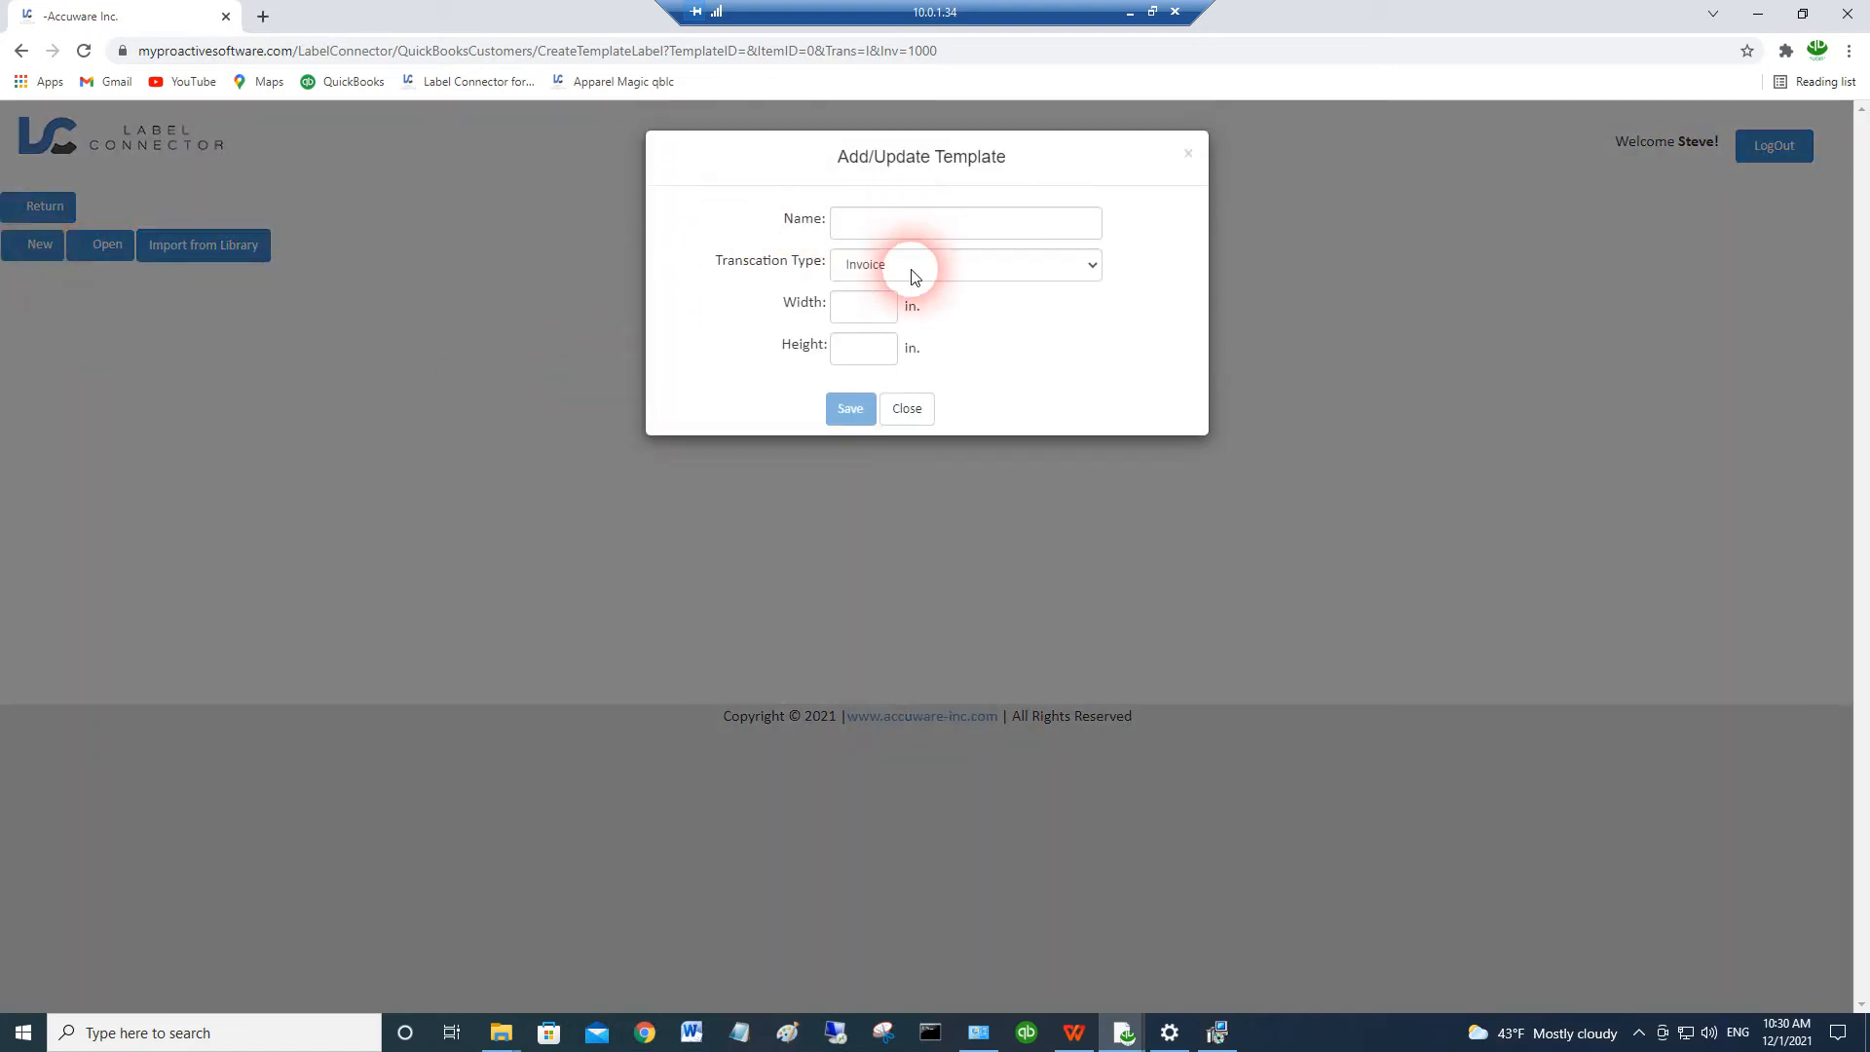
left_click(914, 276)
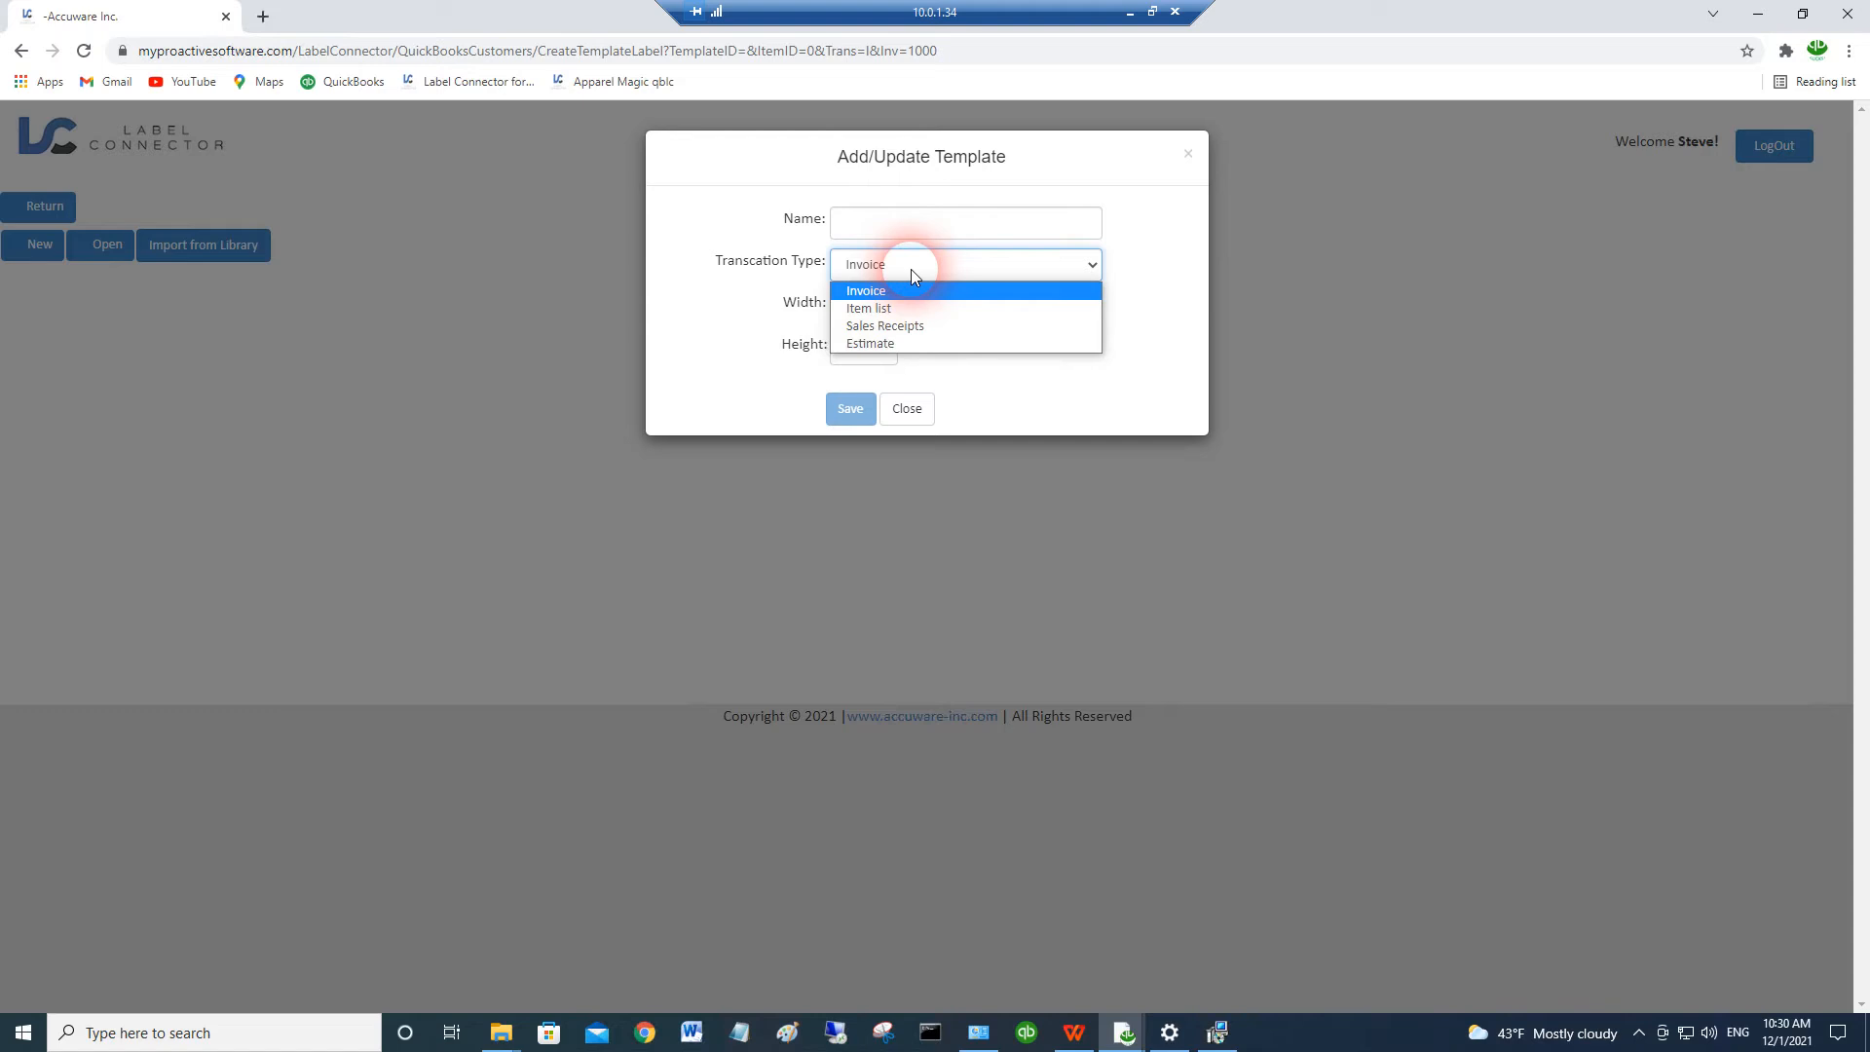
left_click(909, 269)
left_click(900, 233)
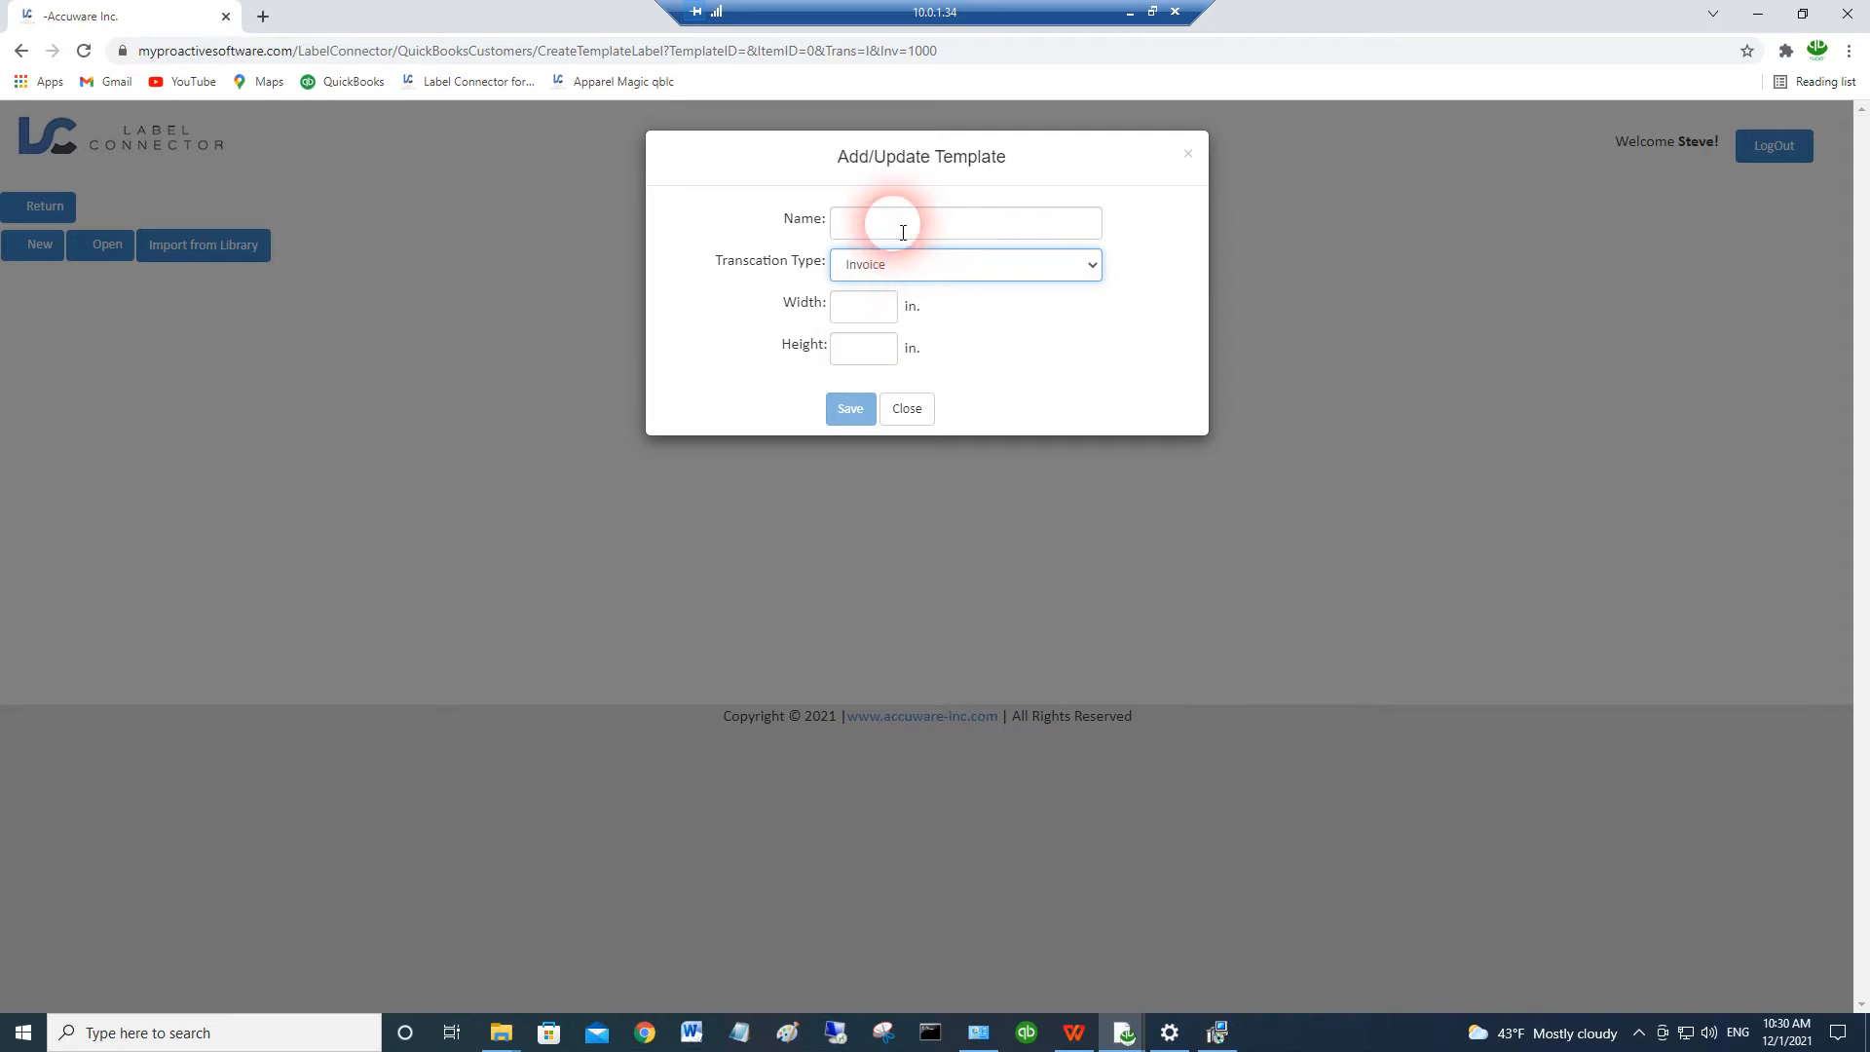
type("I")
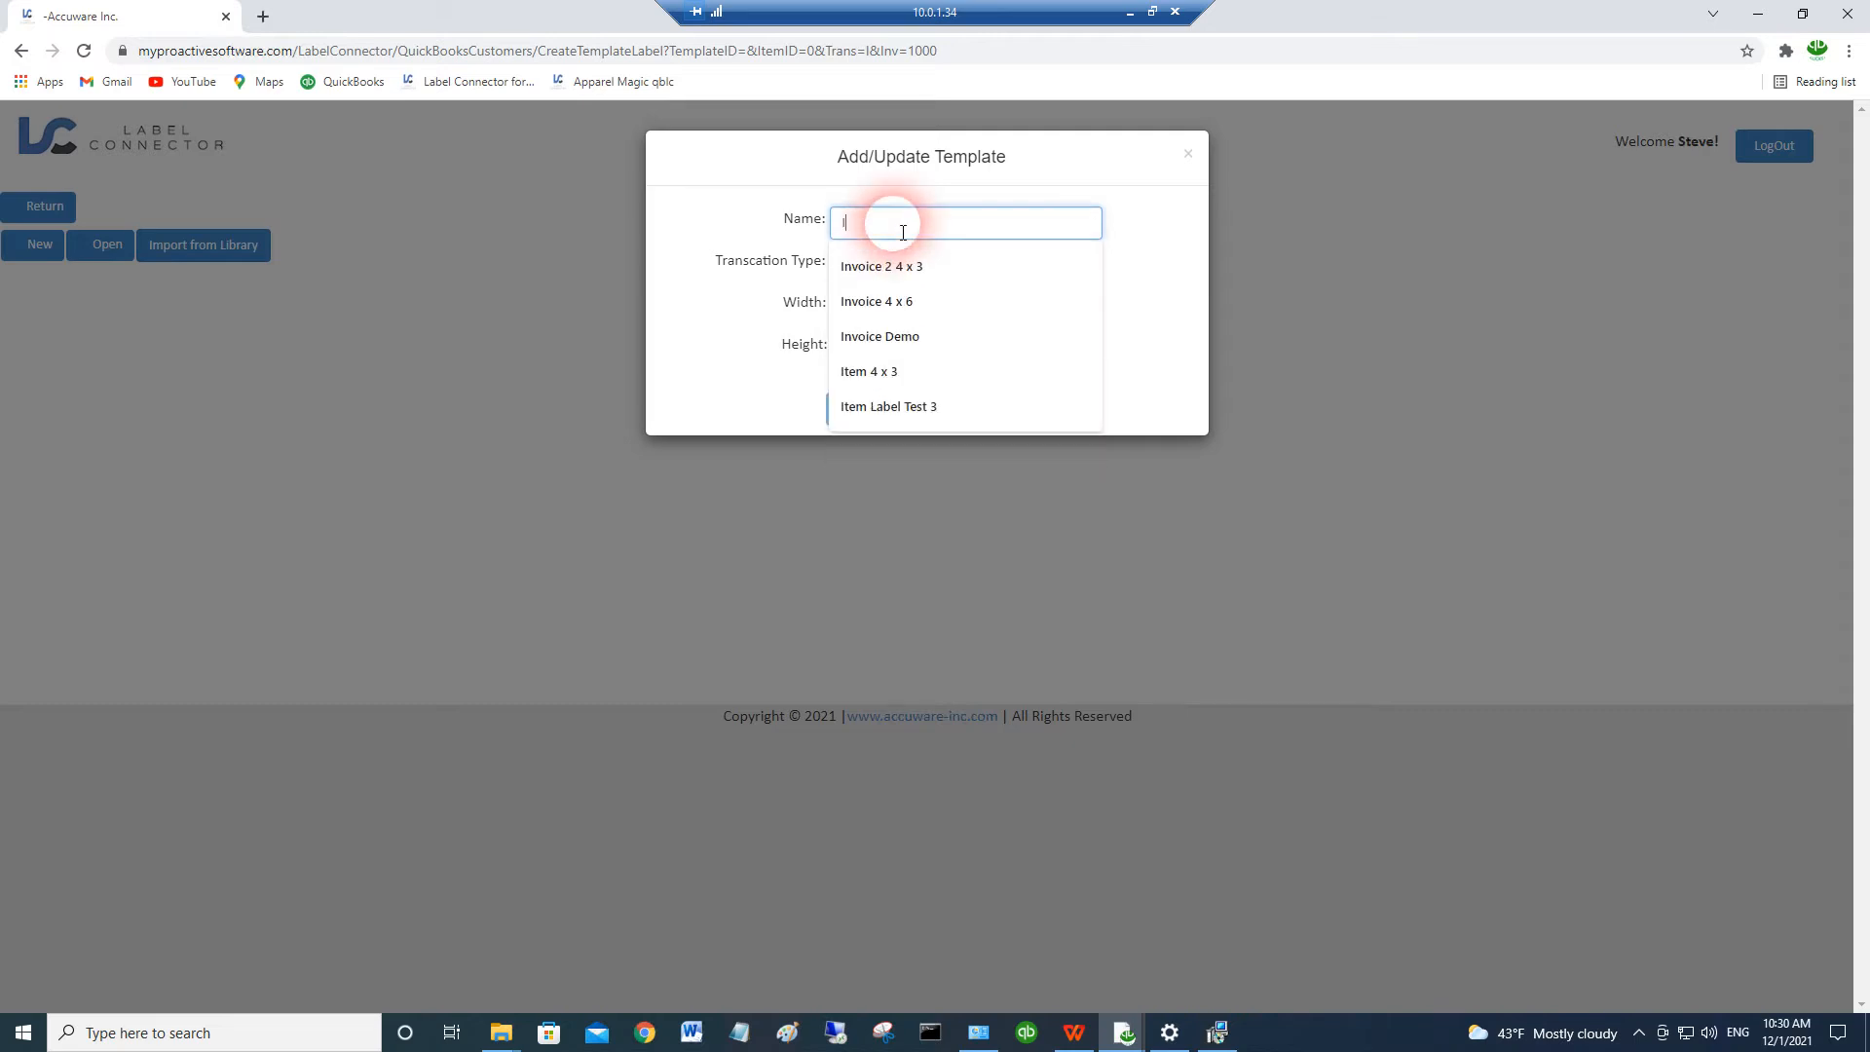
type("nvoice demo 1")
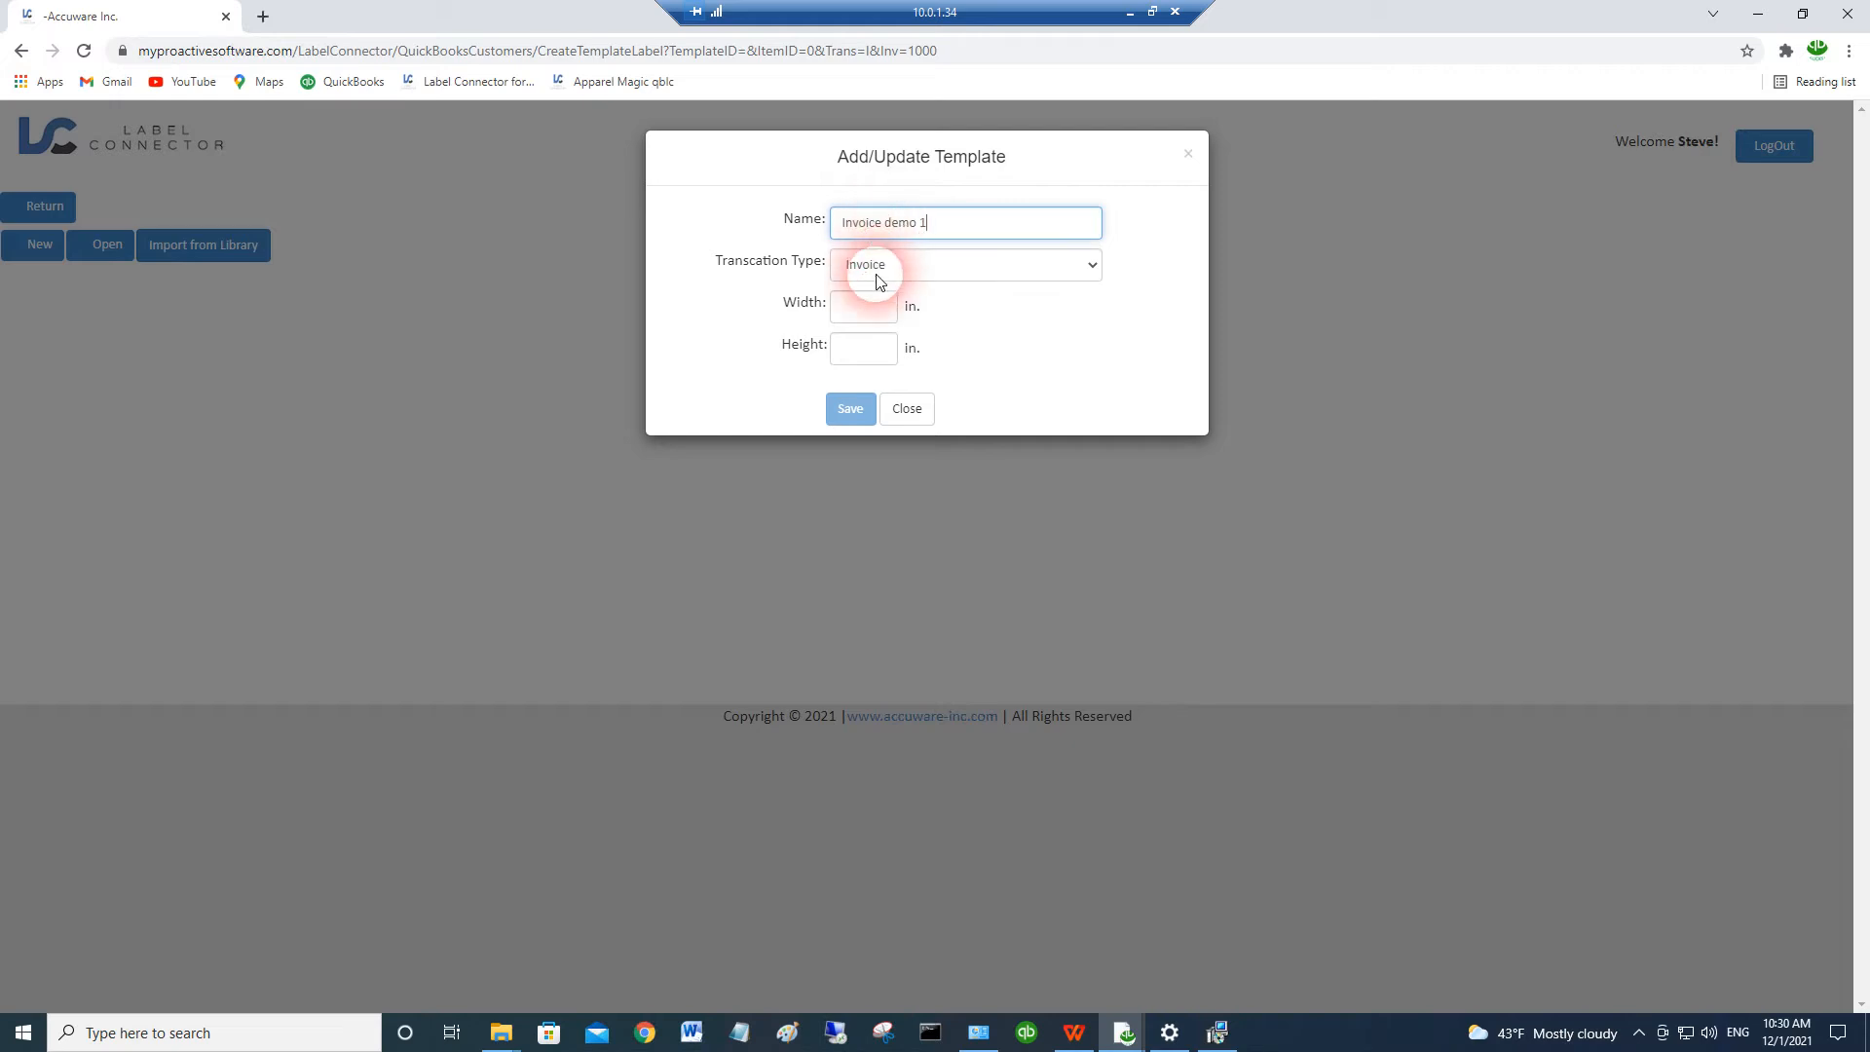
Step: Set the template's width to 4 in and height to 3 in, and save it
left_click(877, 318)
type("4")
left_click(881, 354)
type("3")
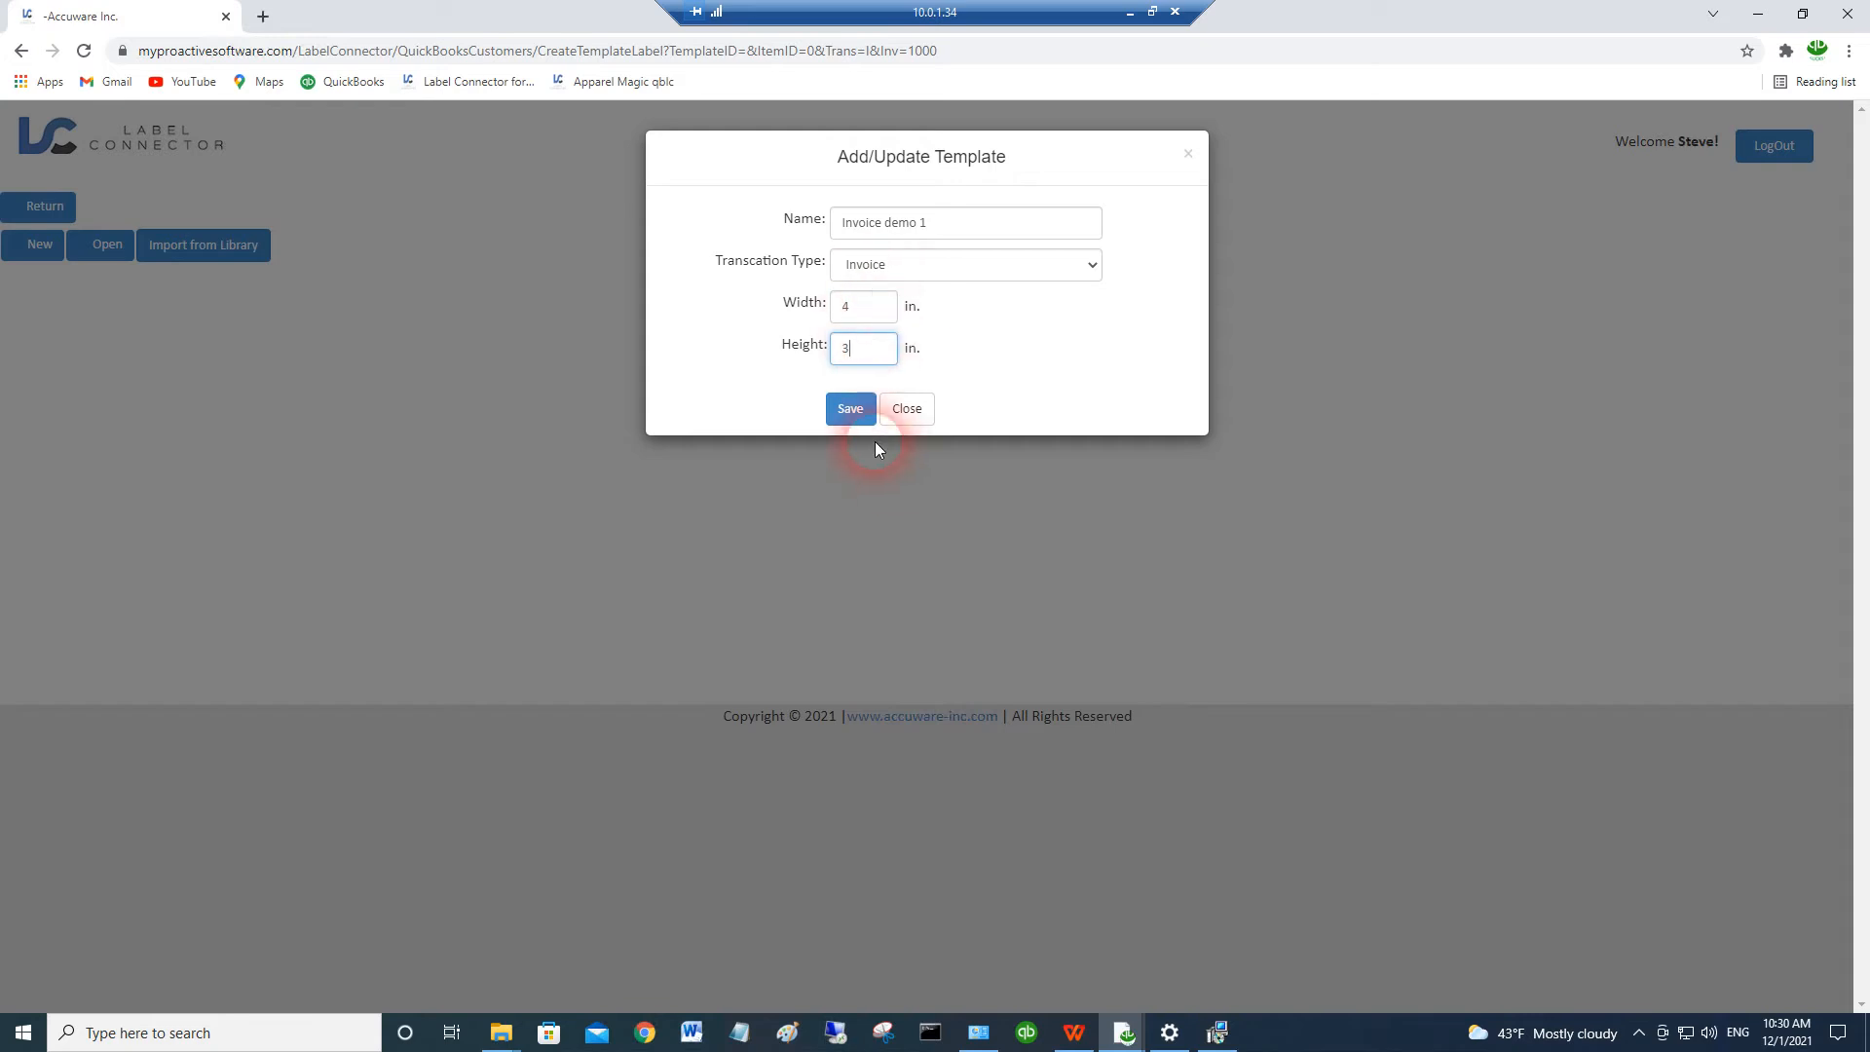
left_click(861, 410)
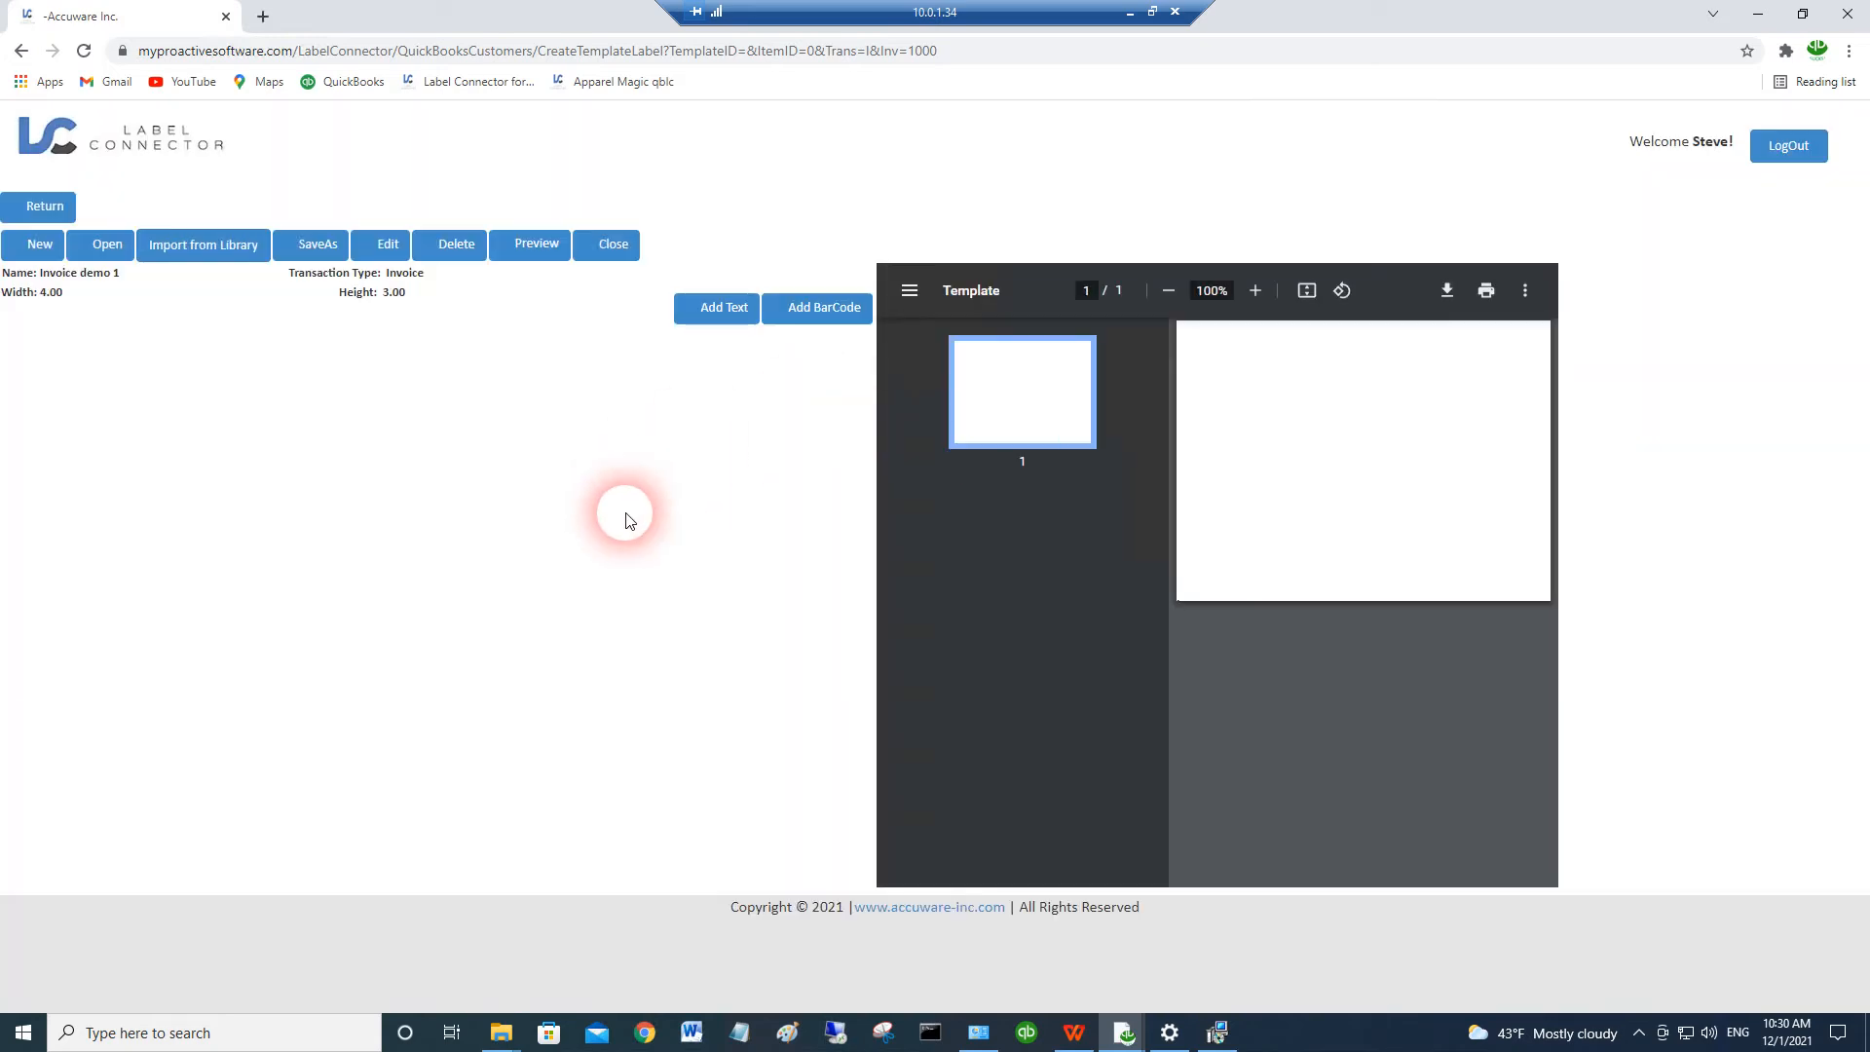
Step: Start a text field named "Item" on the label with Item Name as data source and 1234567 as test data
left_click(1256, 290)
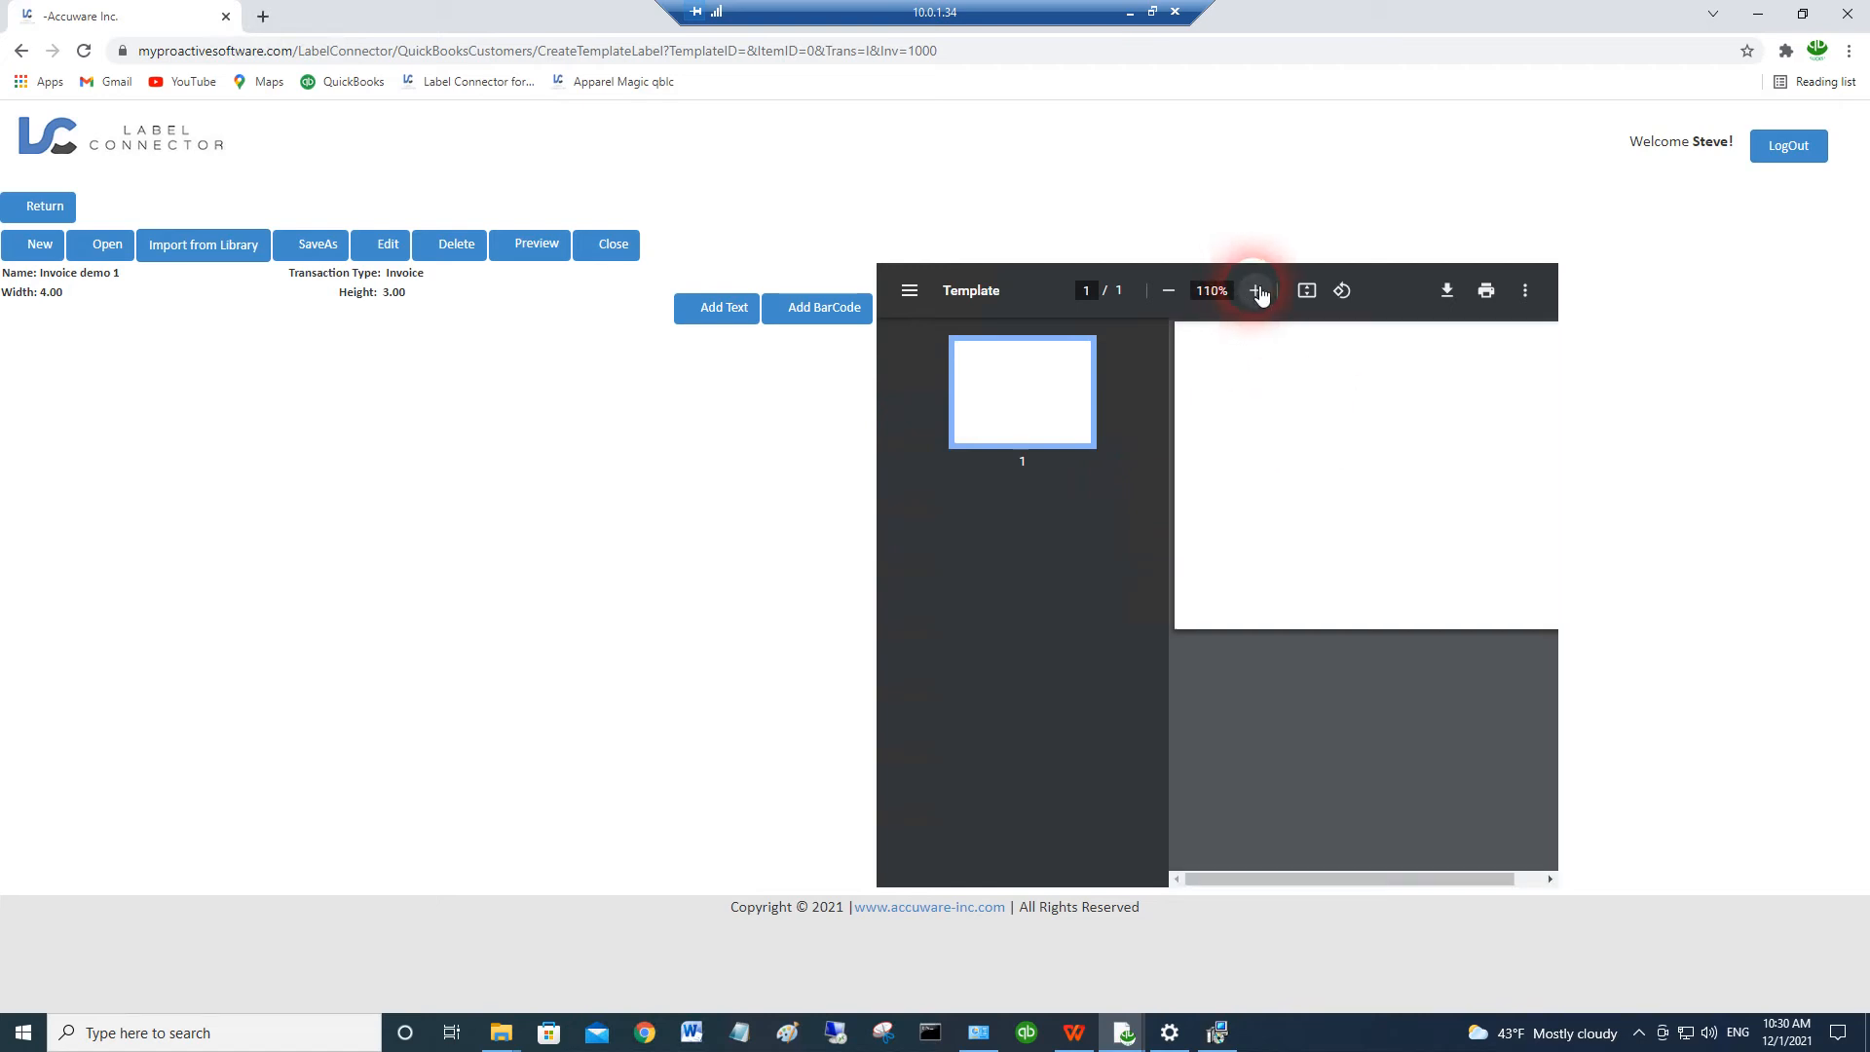
left_click(1168, 292)
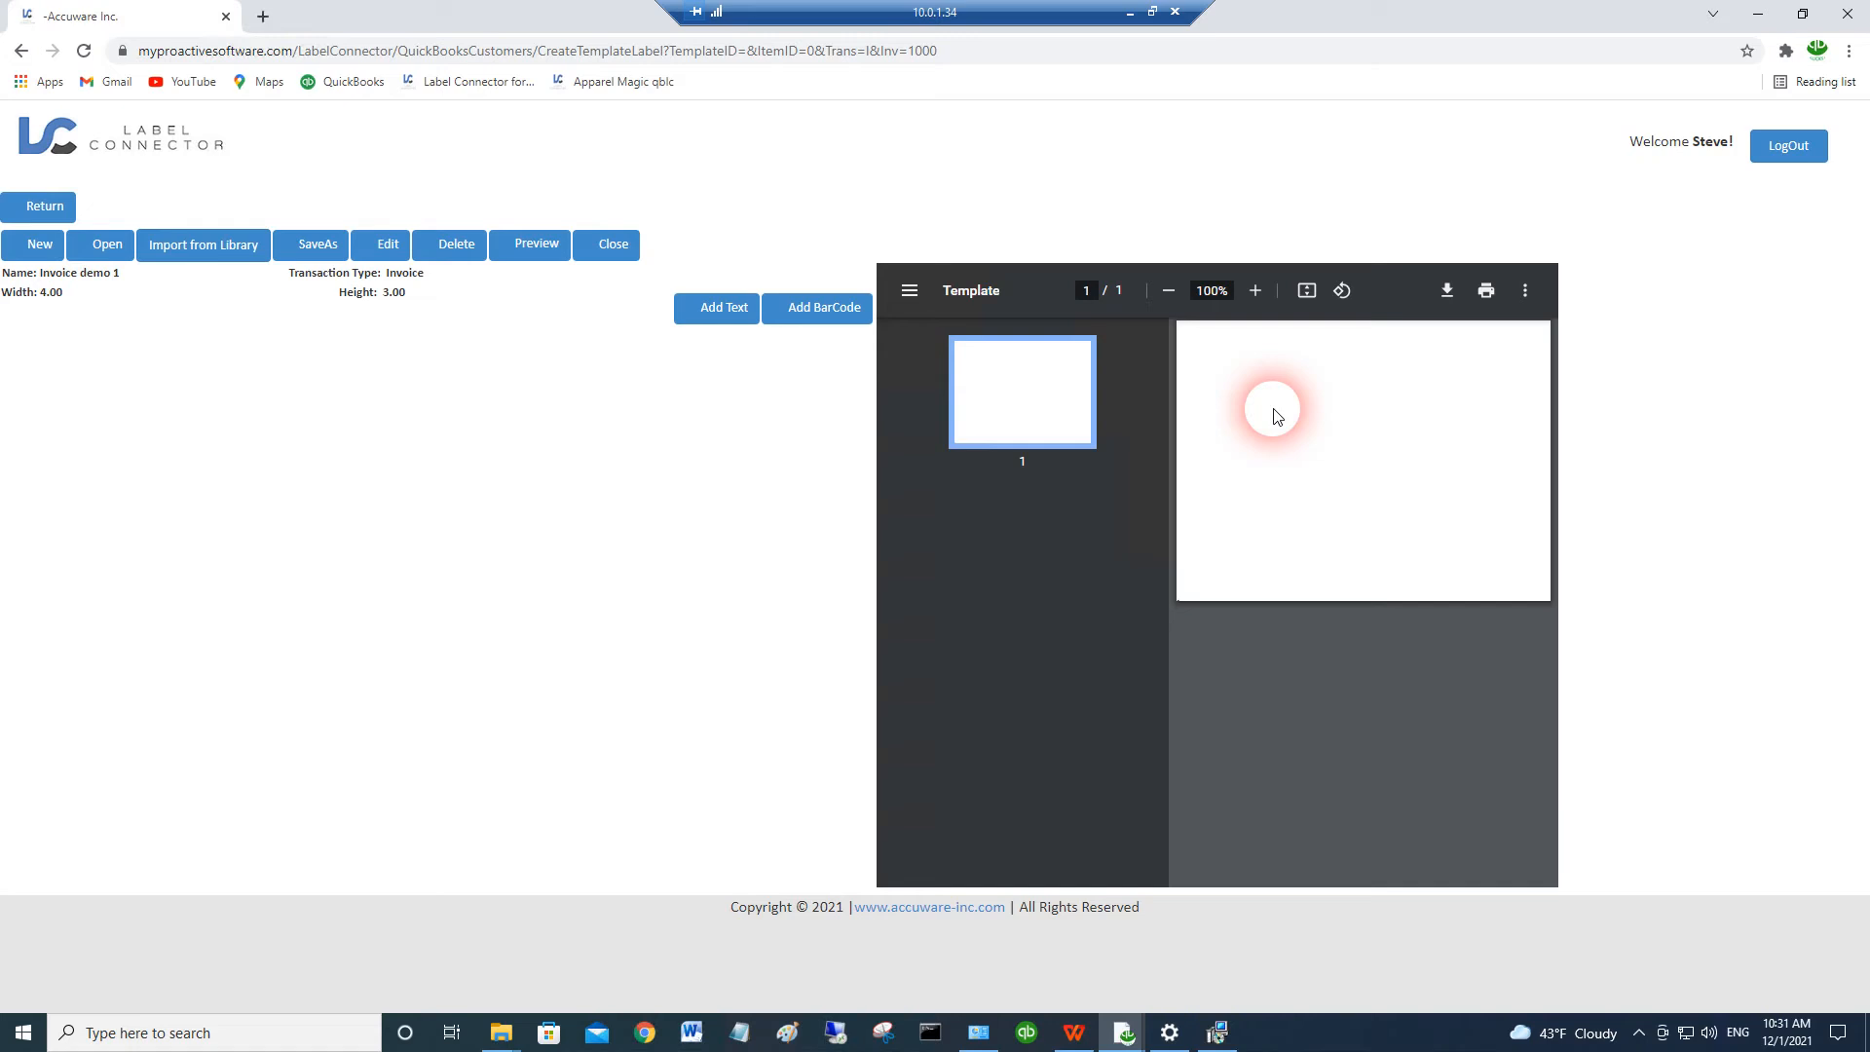
left_click(719, 308)
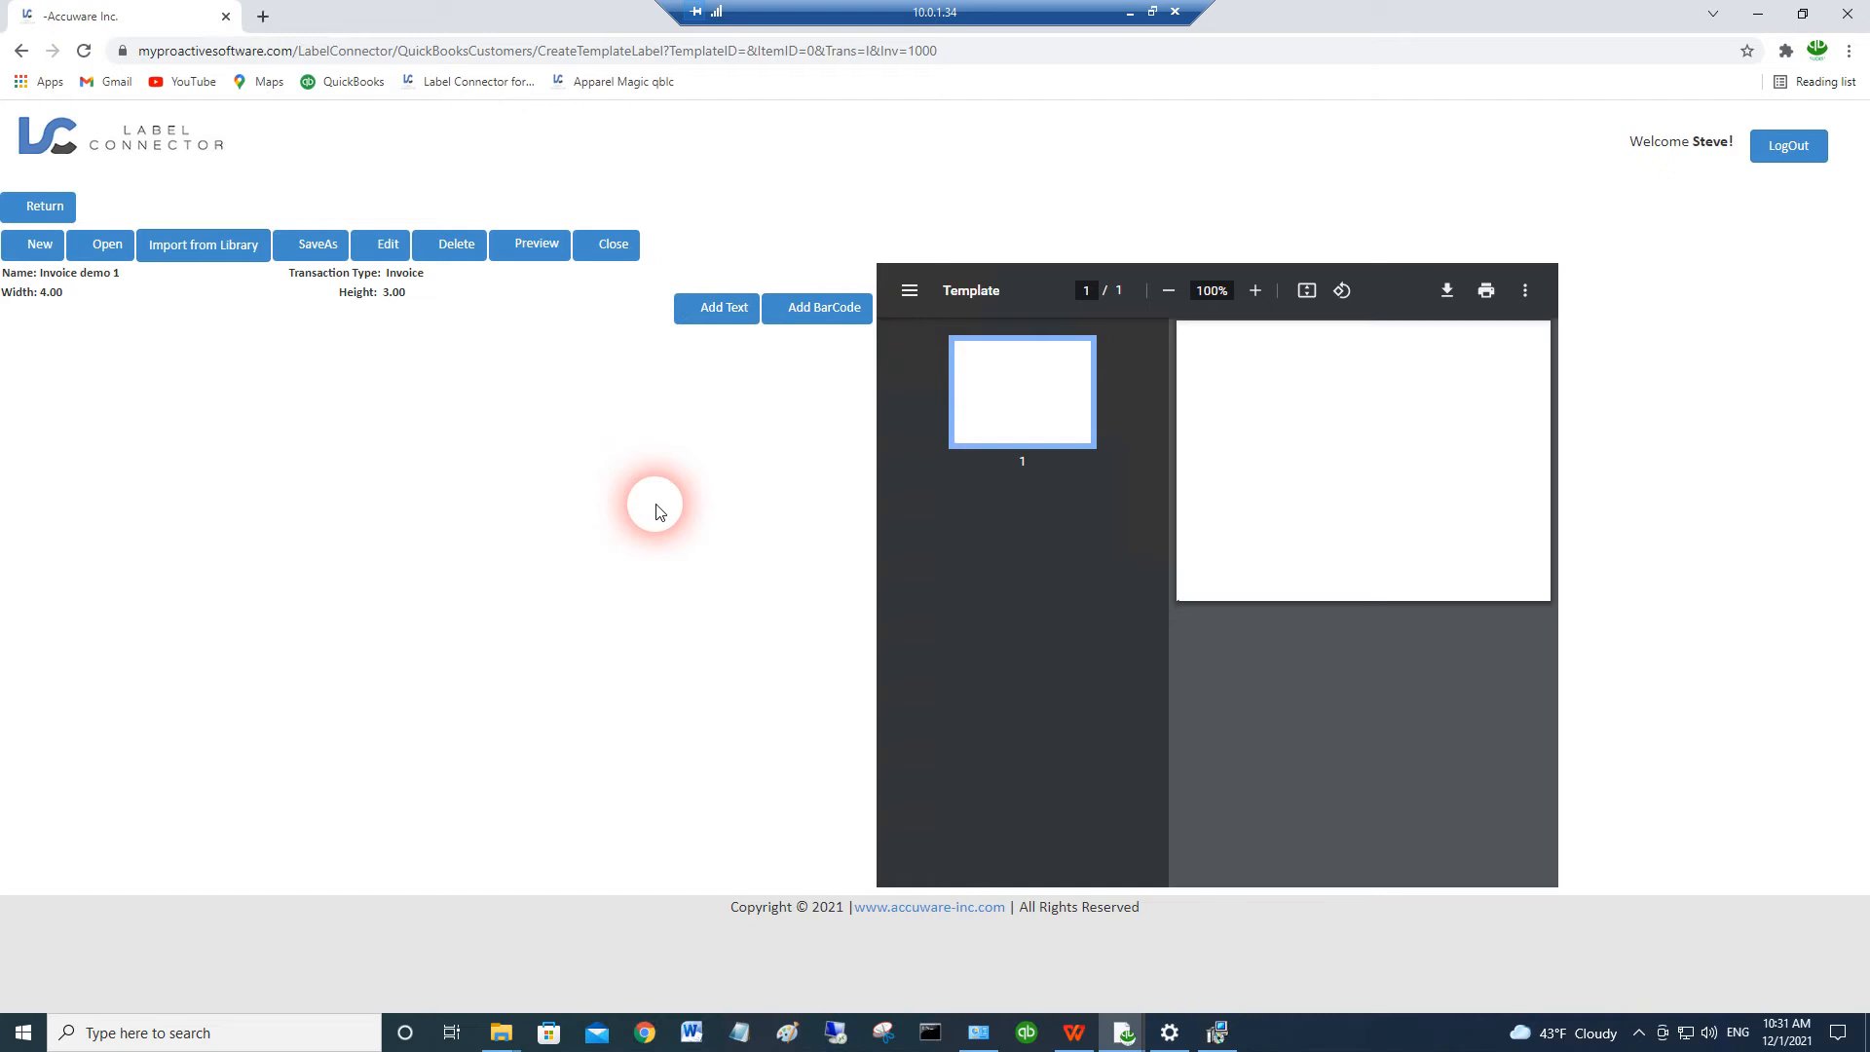
left_click(716, 314)
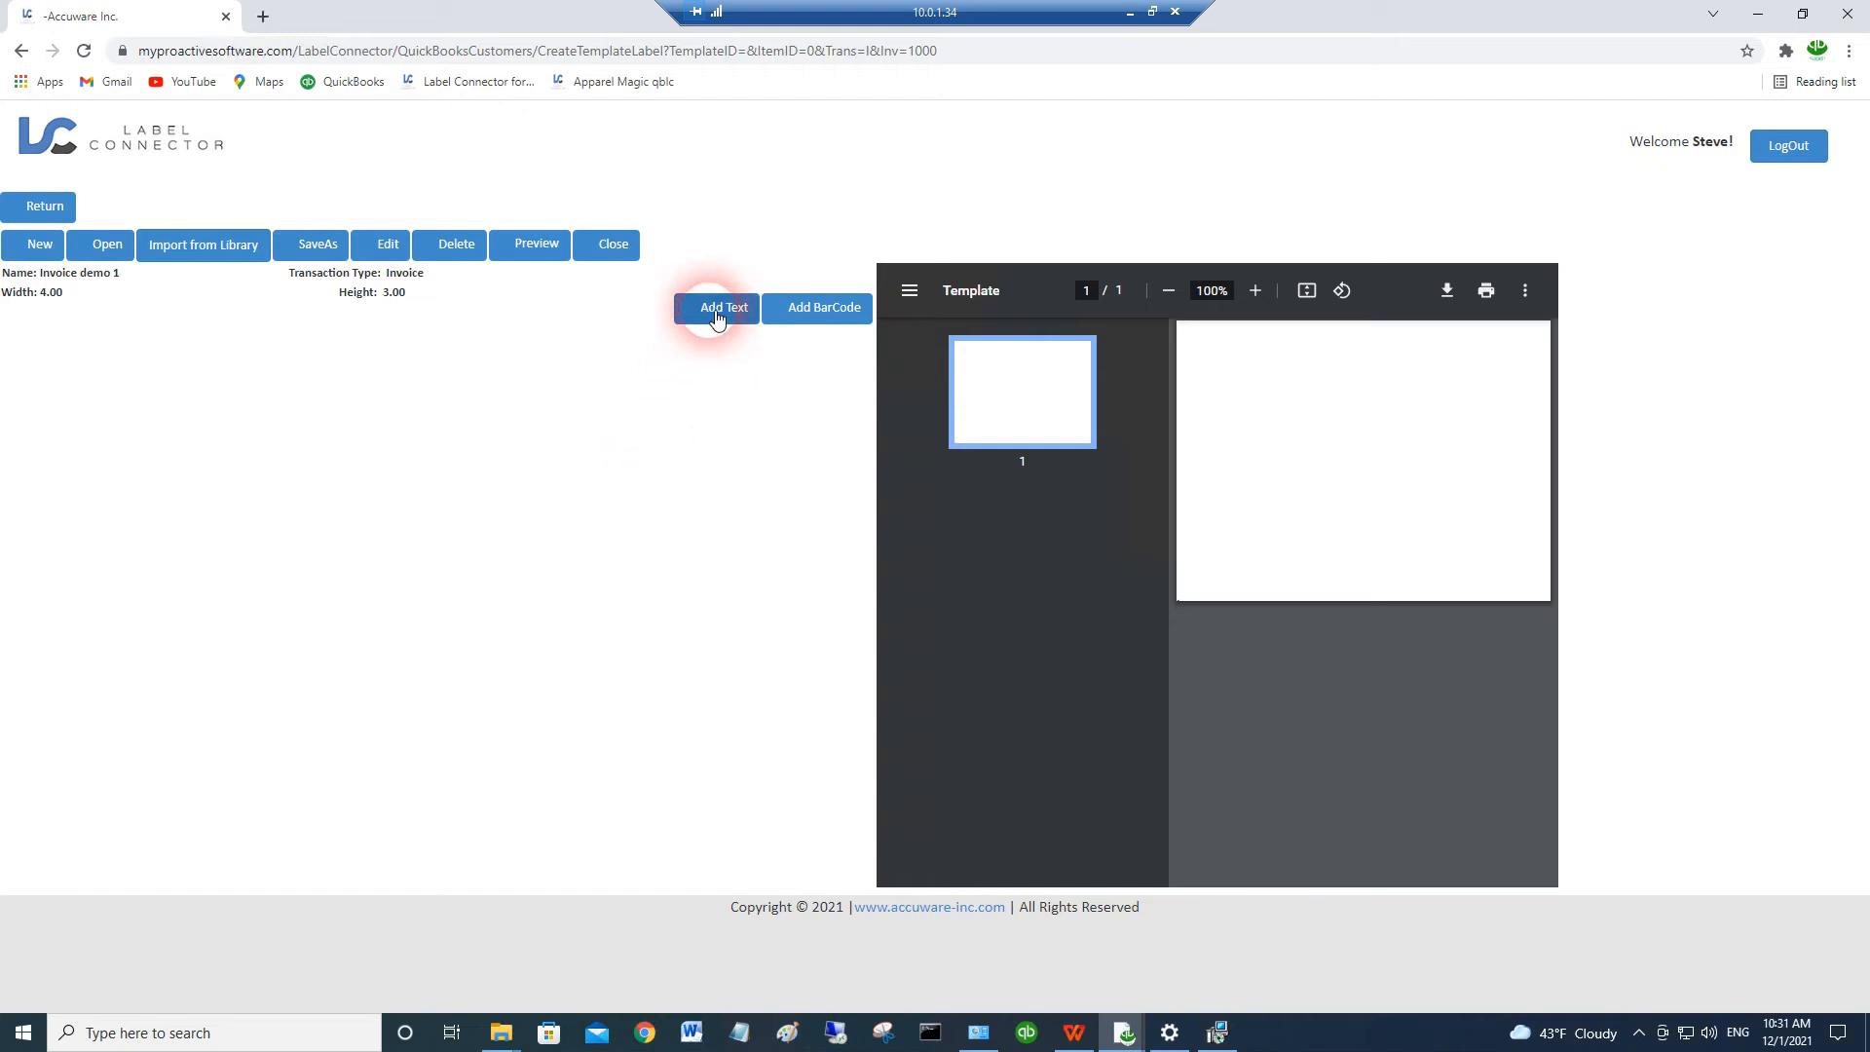
left_click(716, 314)
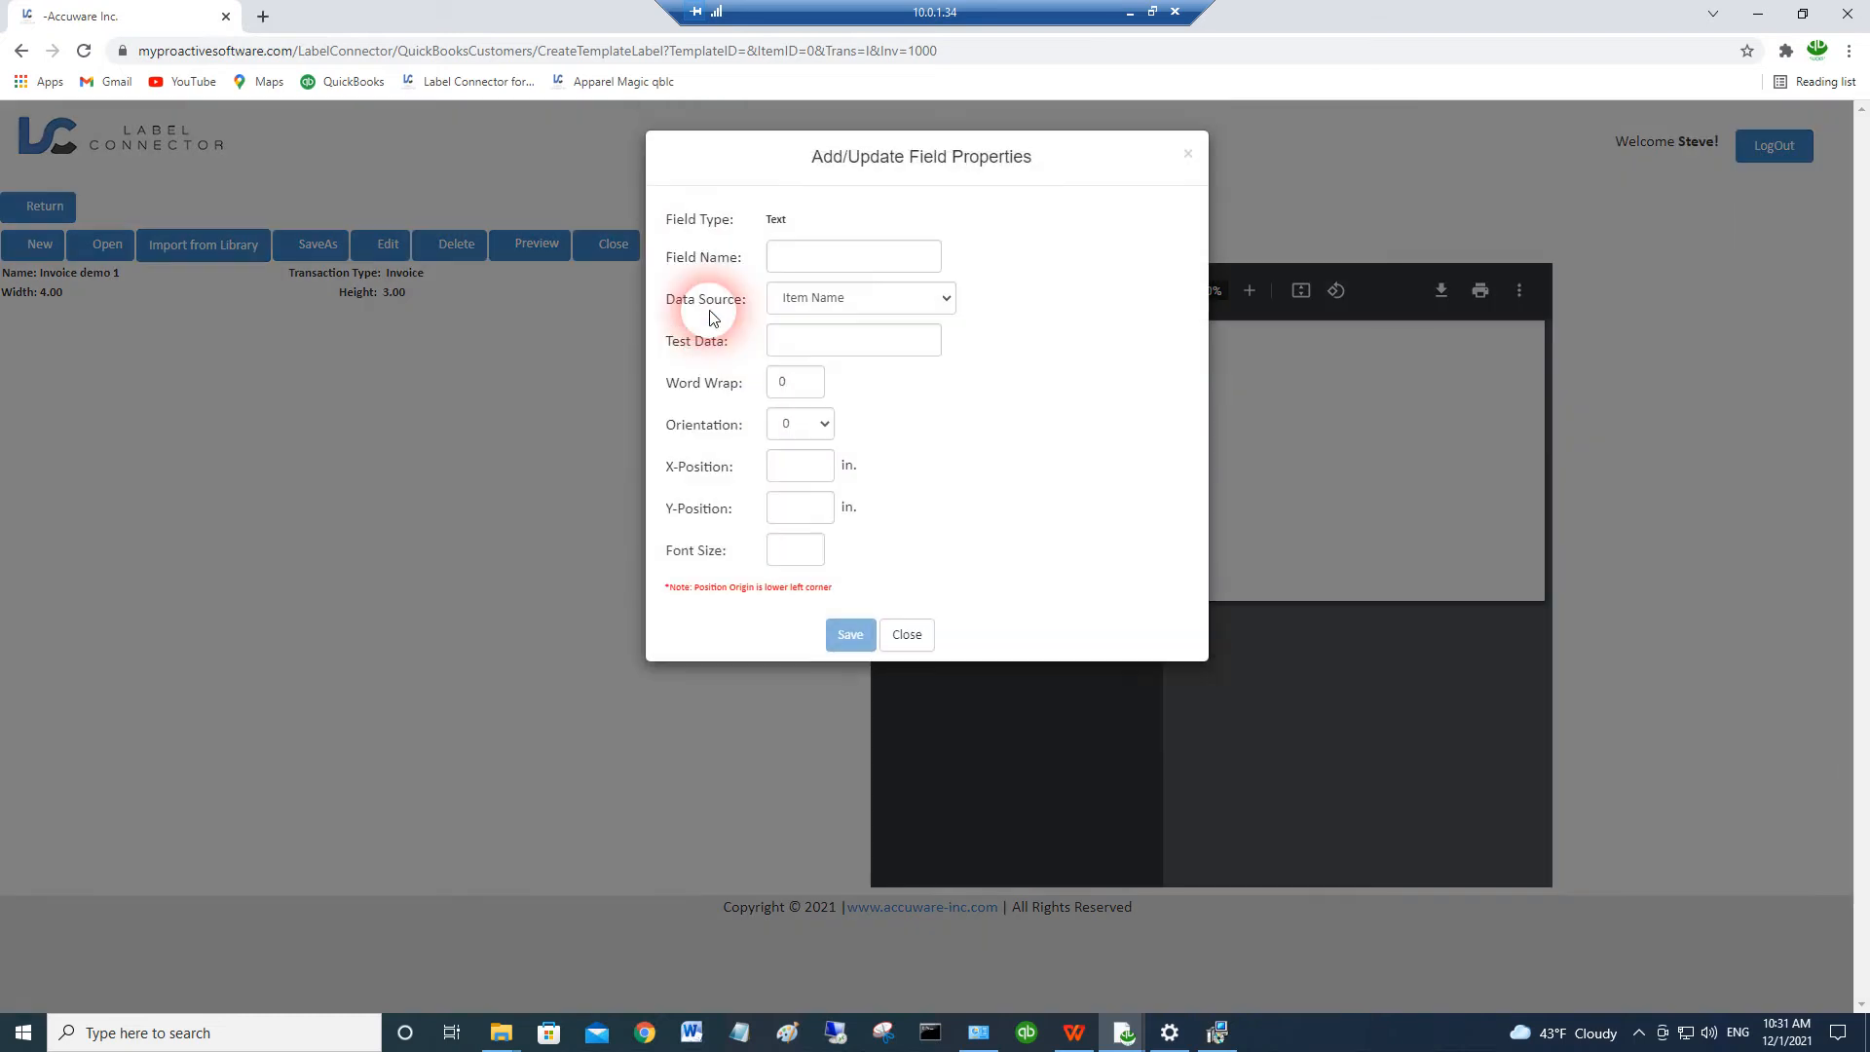
left_click(893, 305)
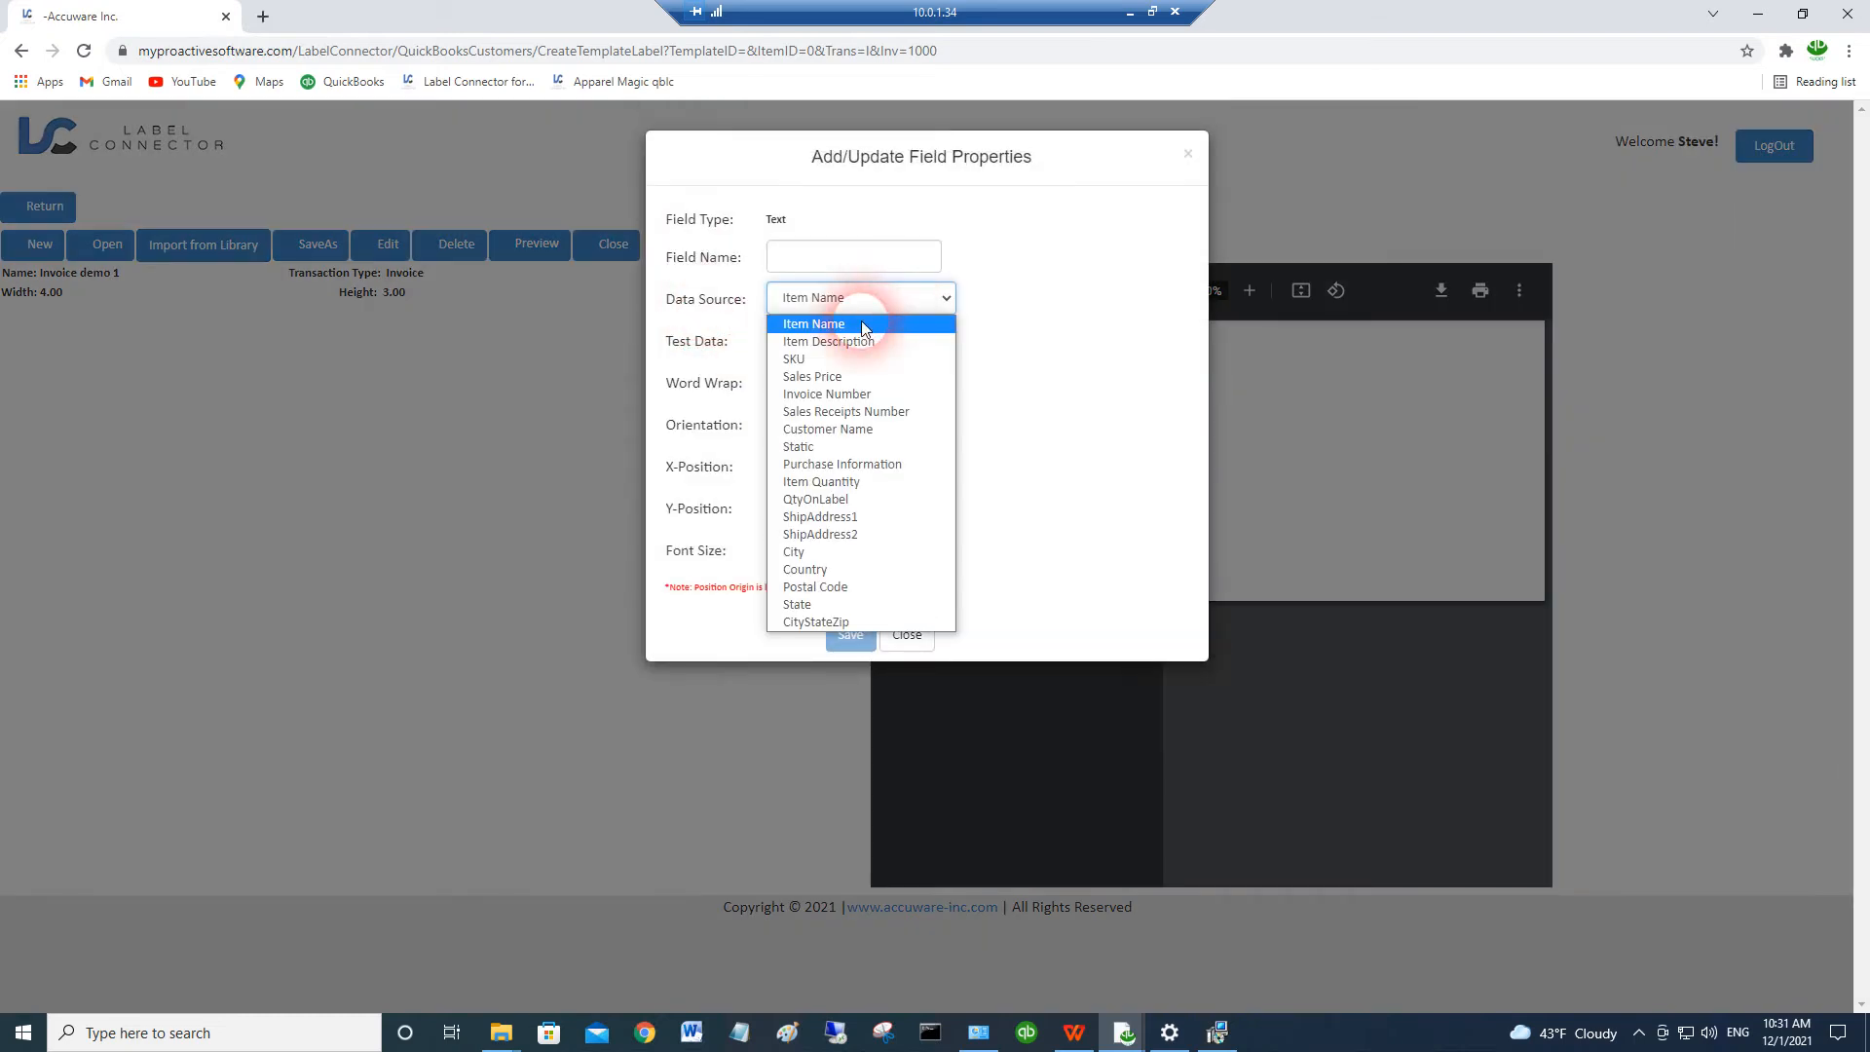
left_click(861, 323)
left_click(855, 259)
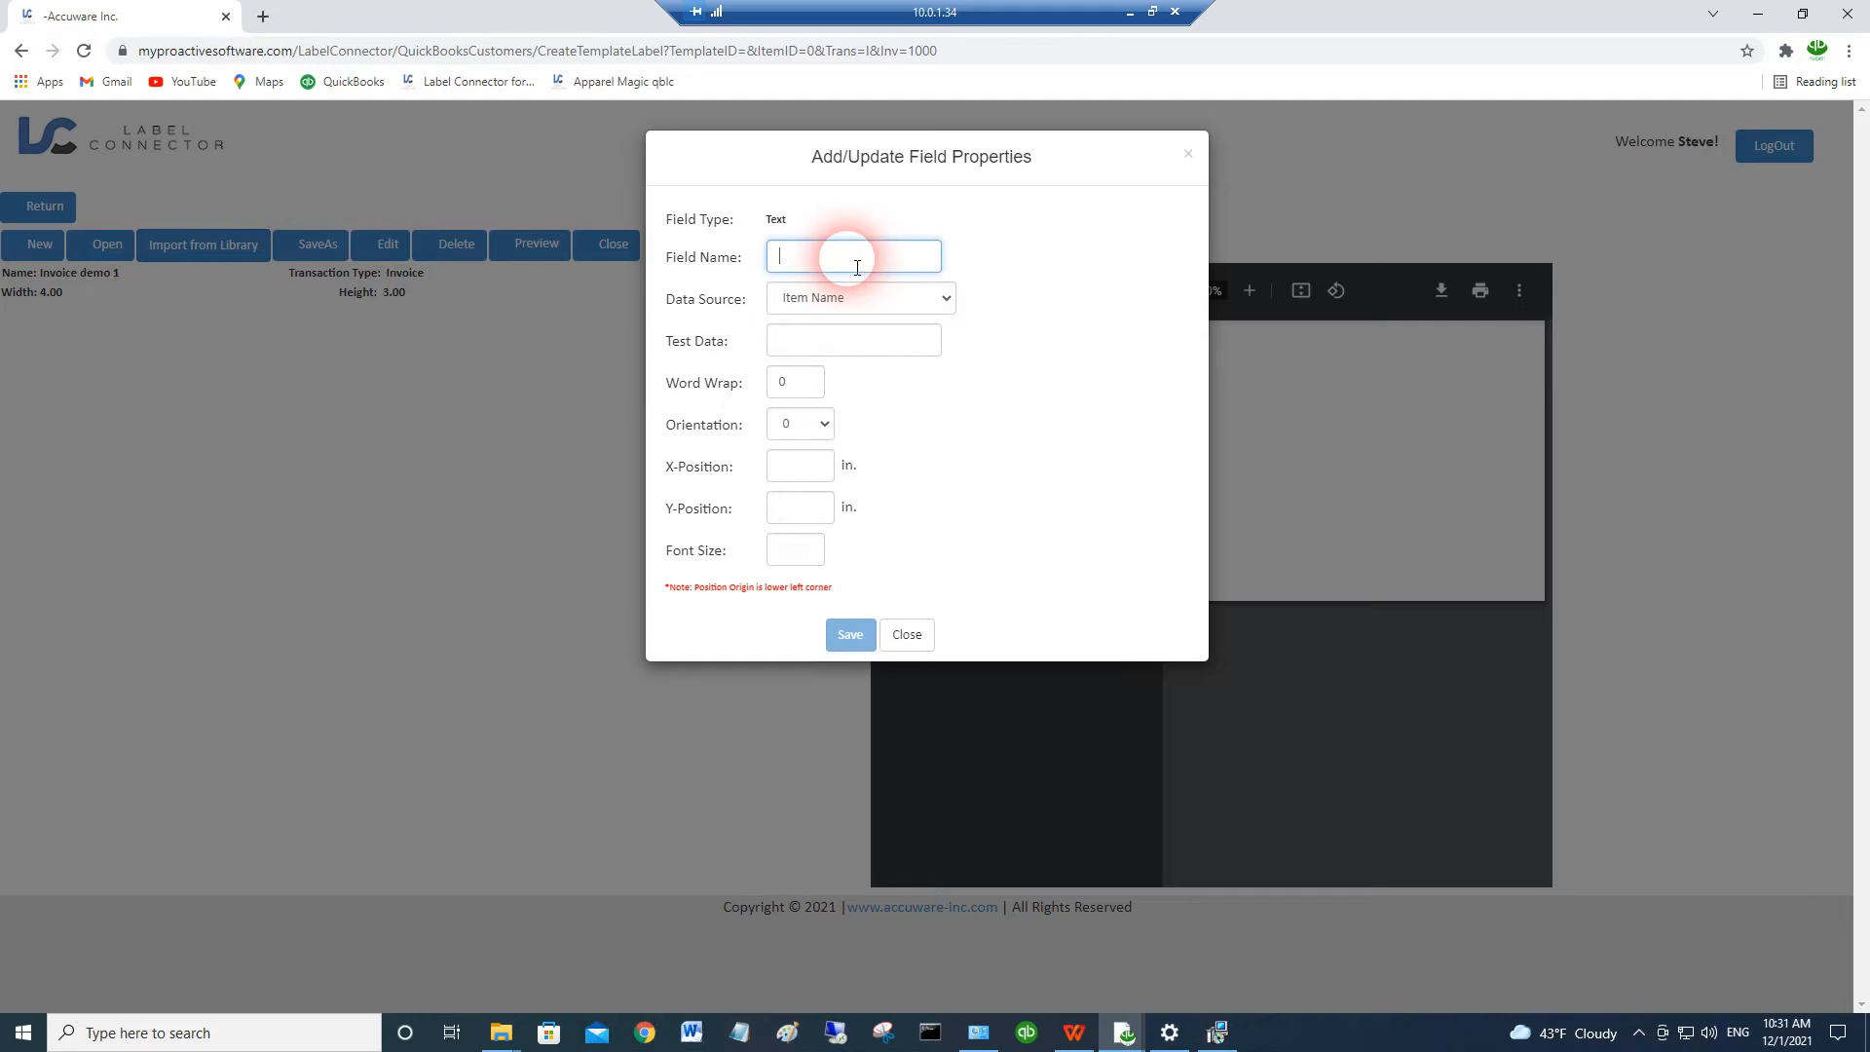
type("Item")
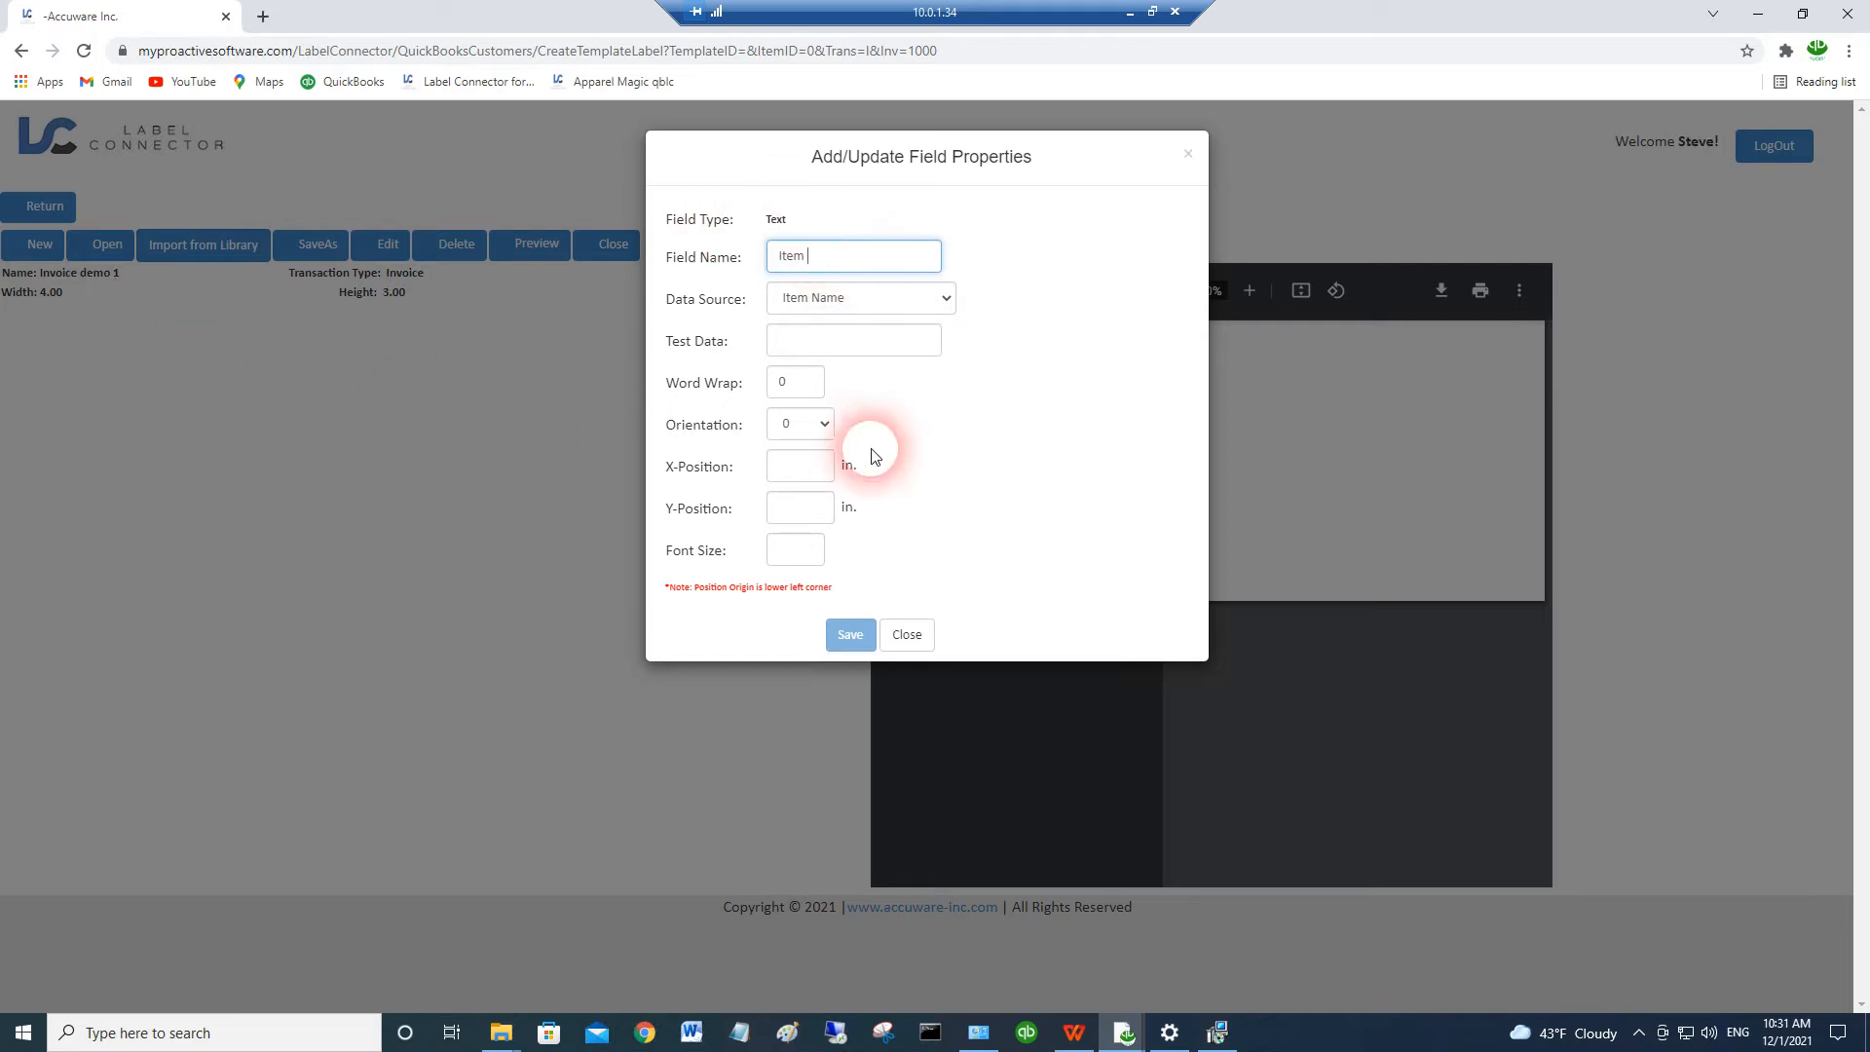
left_click(854, 349)
type("1234567")
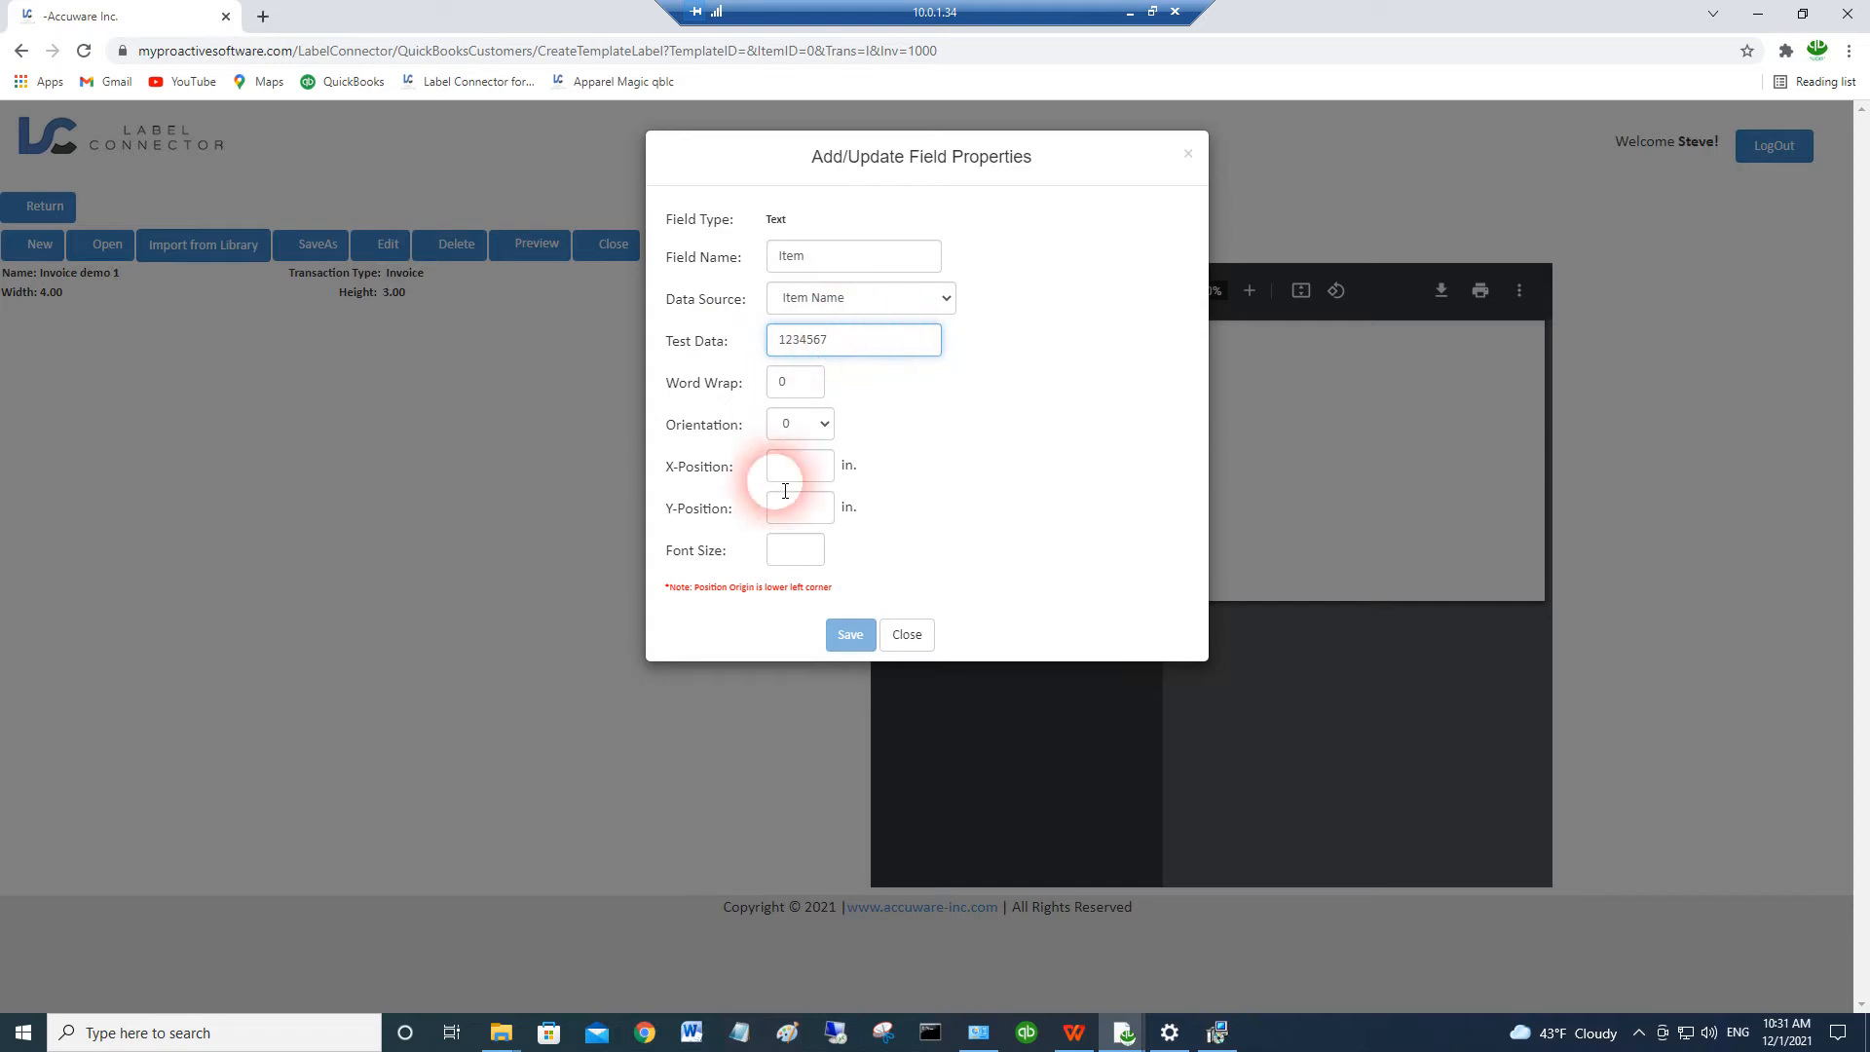
Step: Set the text field's font size to 14 and its X and Y positions to 1 in each, and save the field
left_click(803, 559)
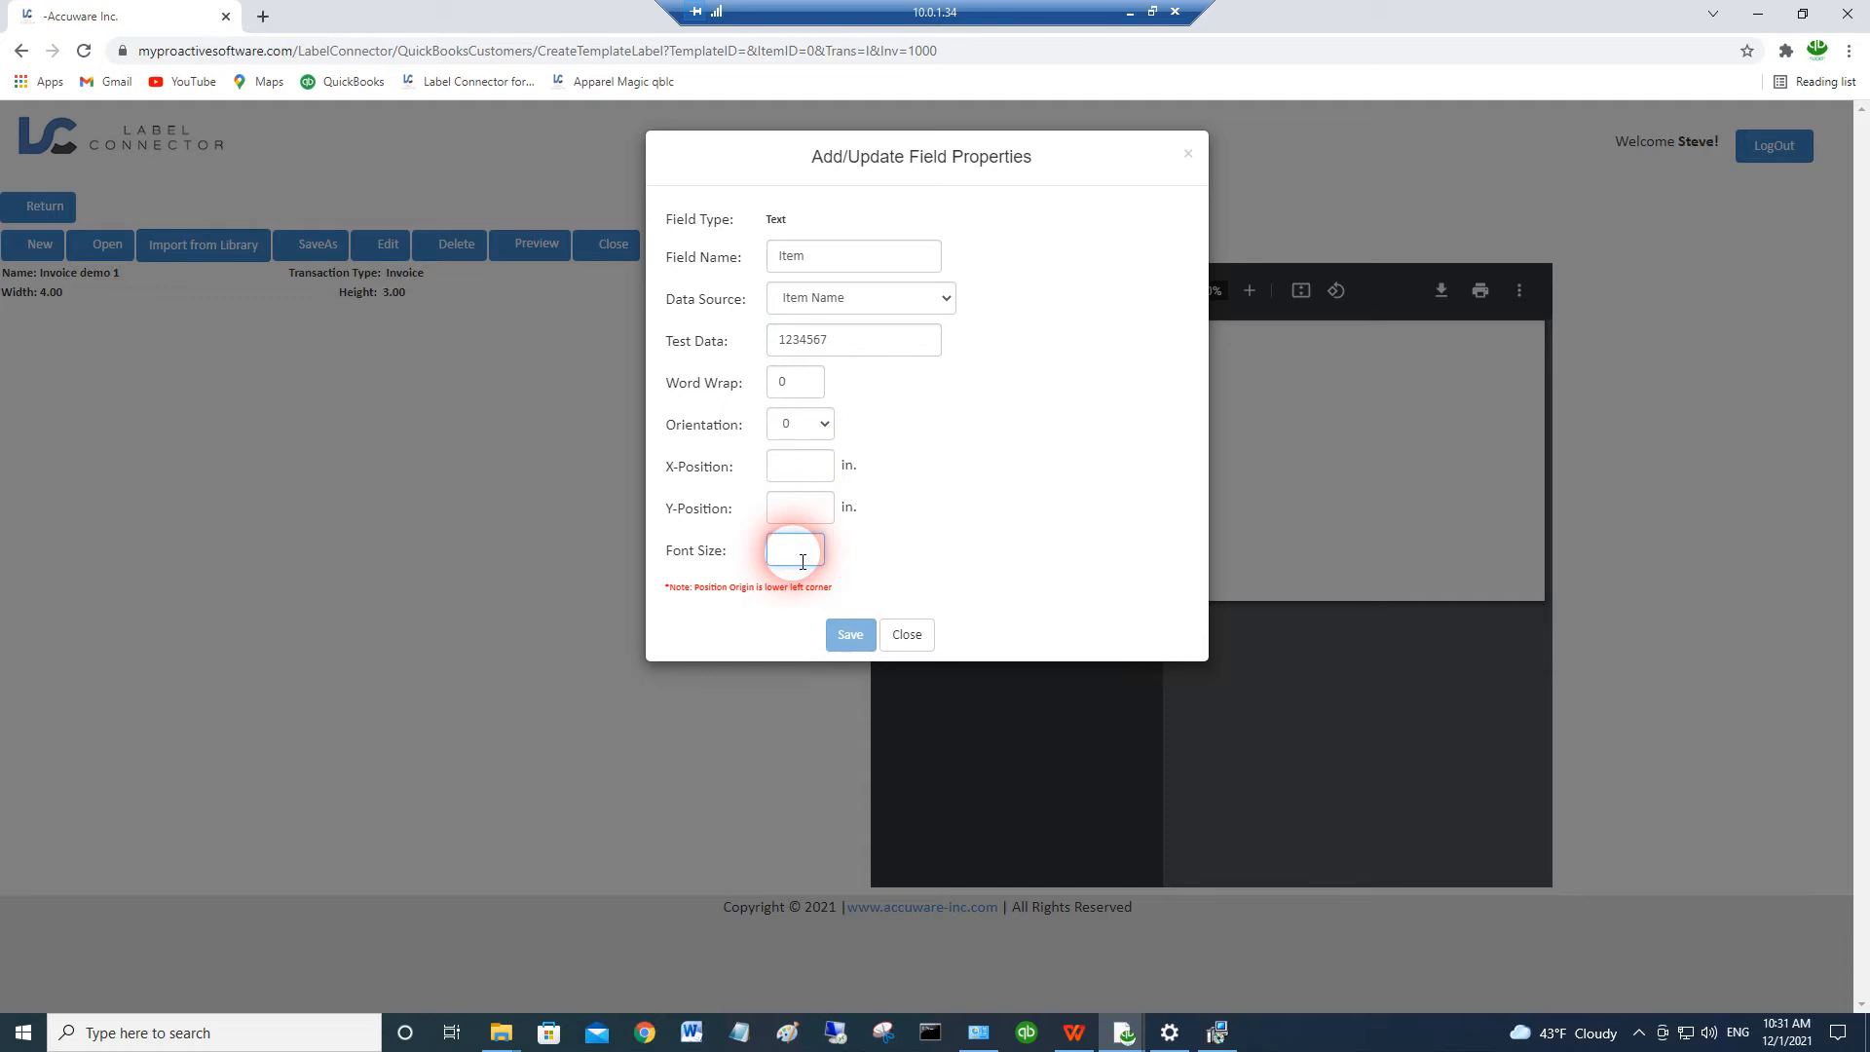
type("14")
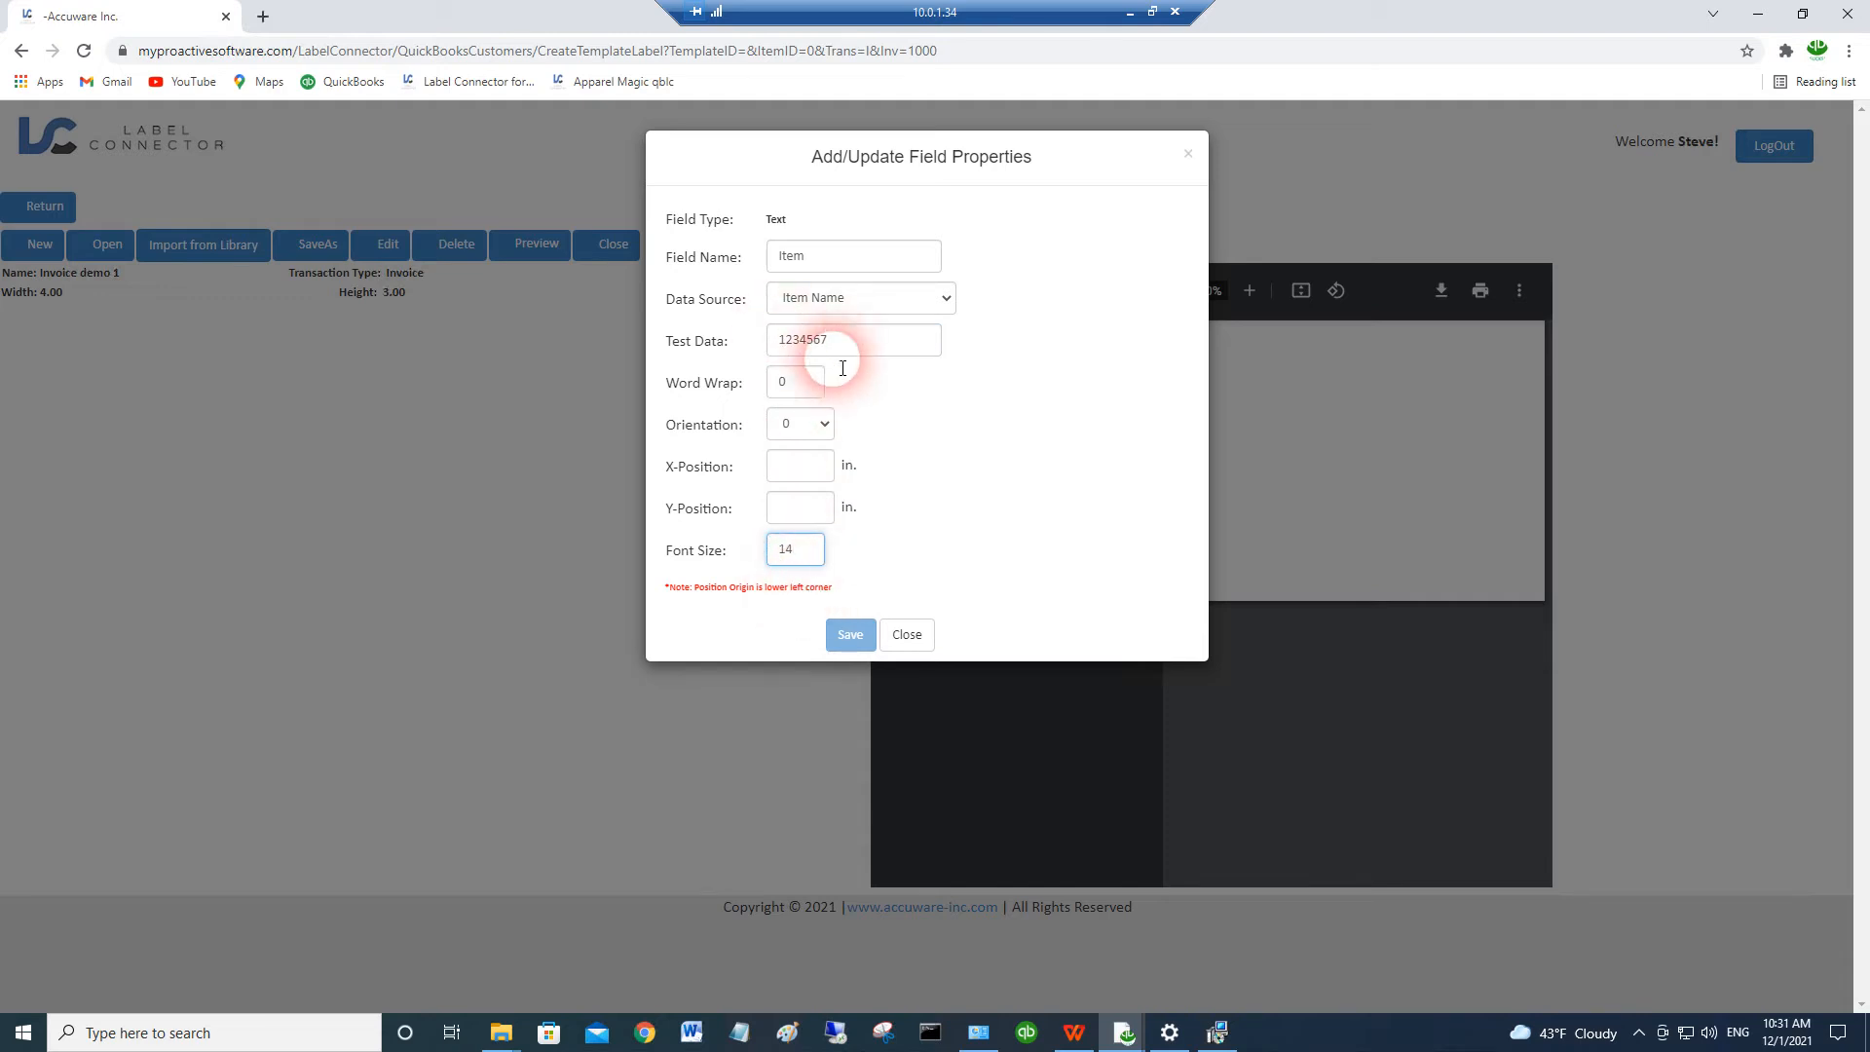
left_click(807, 477)
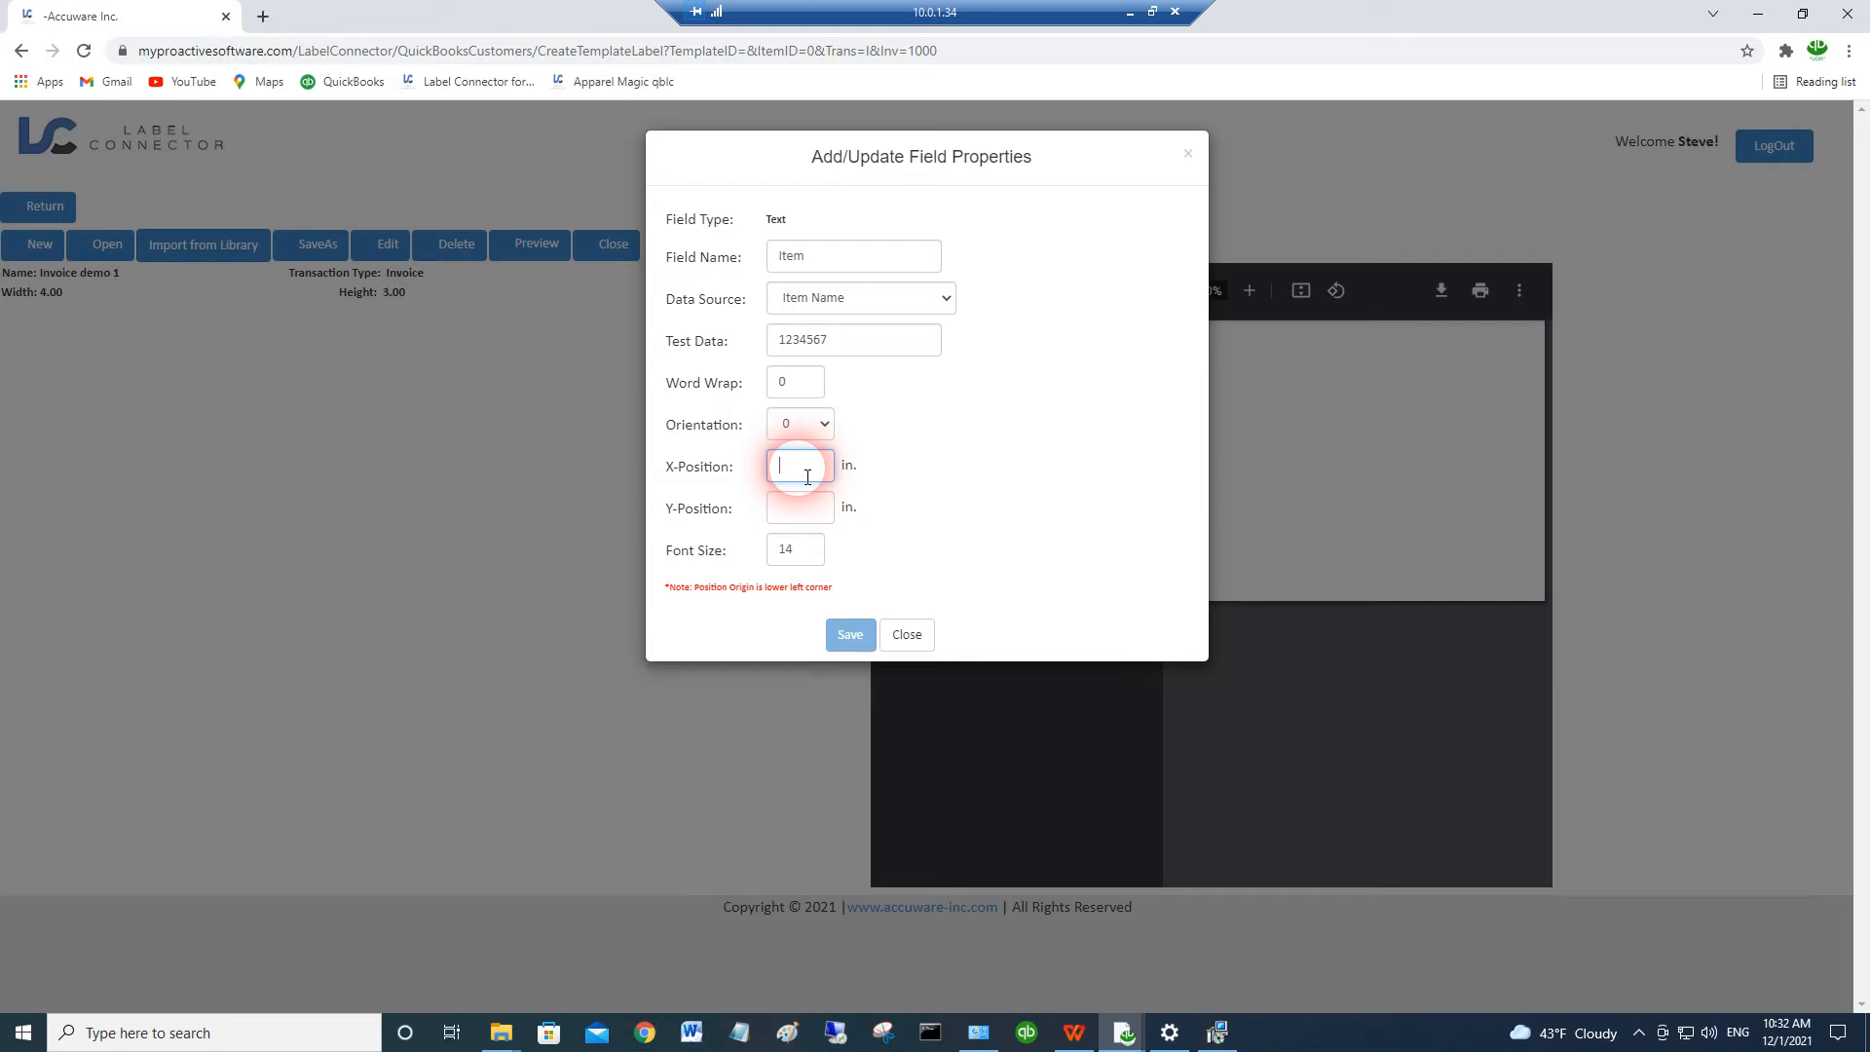
type("1")
left_click(808, 516)
type("1")
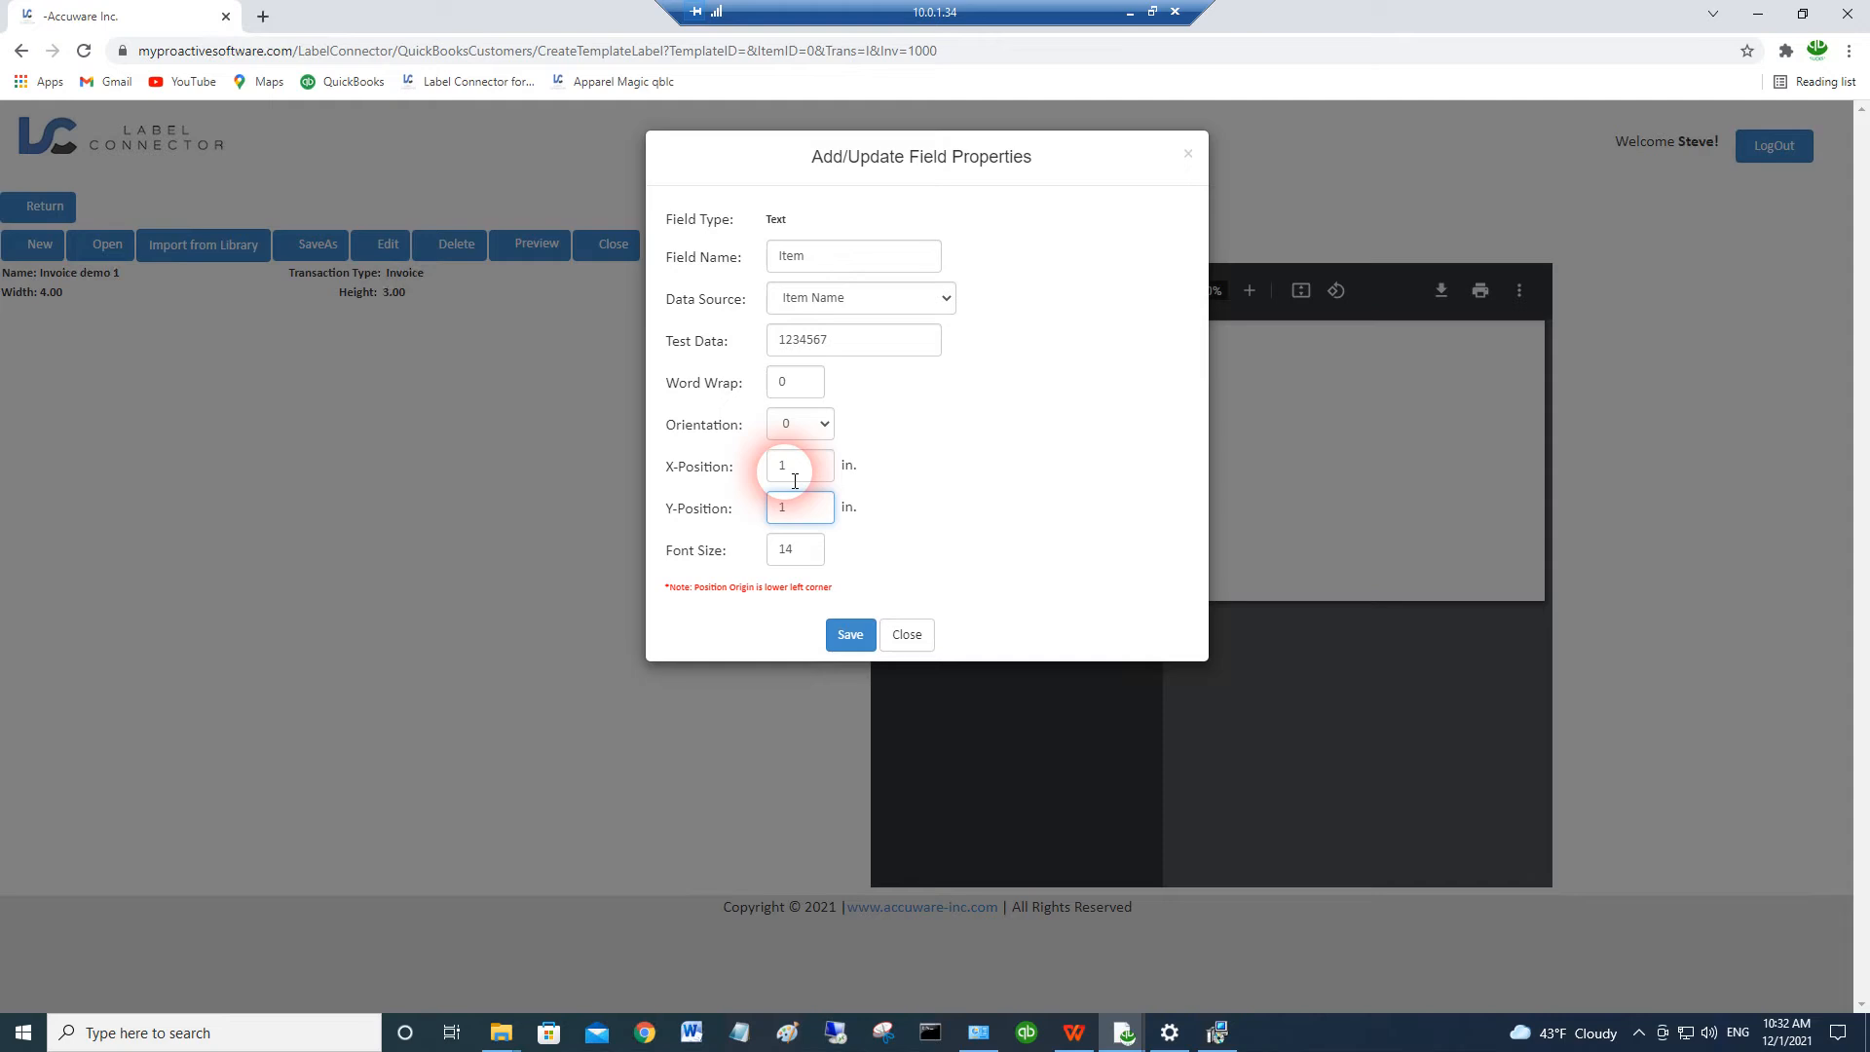
left_click(846, 640)
left_click(847, 641)
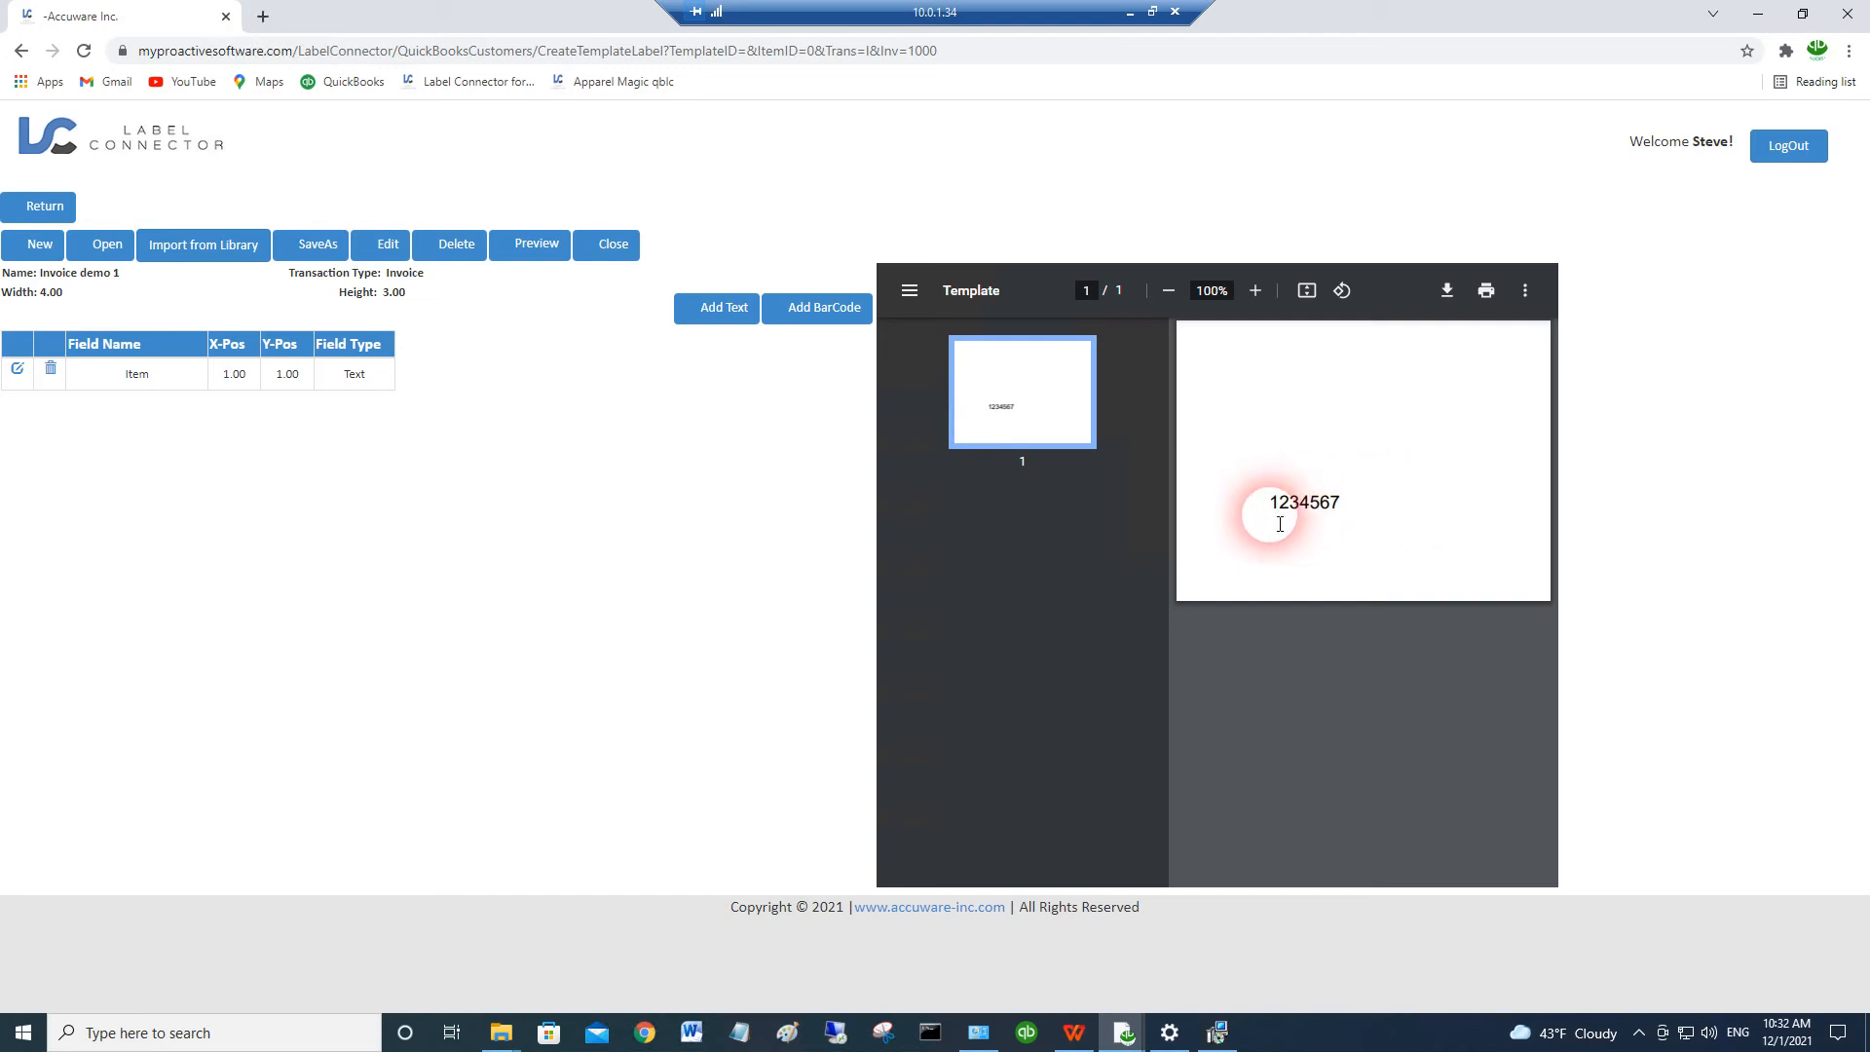
Step: Start a barcode field named "Barcode 1" on the label with SKU as data source and XXXXXXXX as test data
left_click(788, 311)
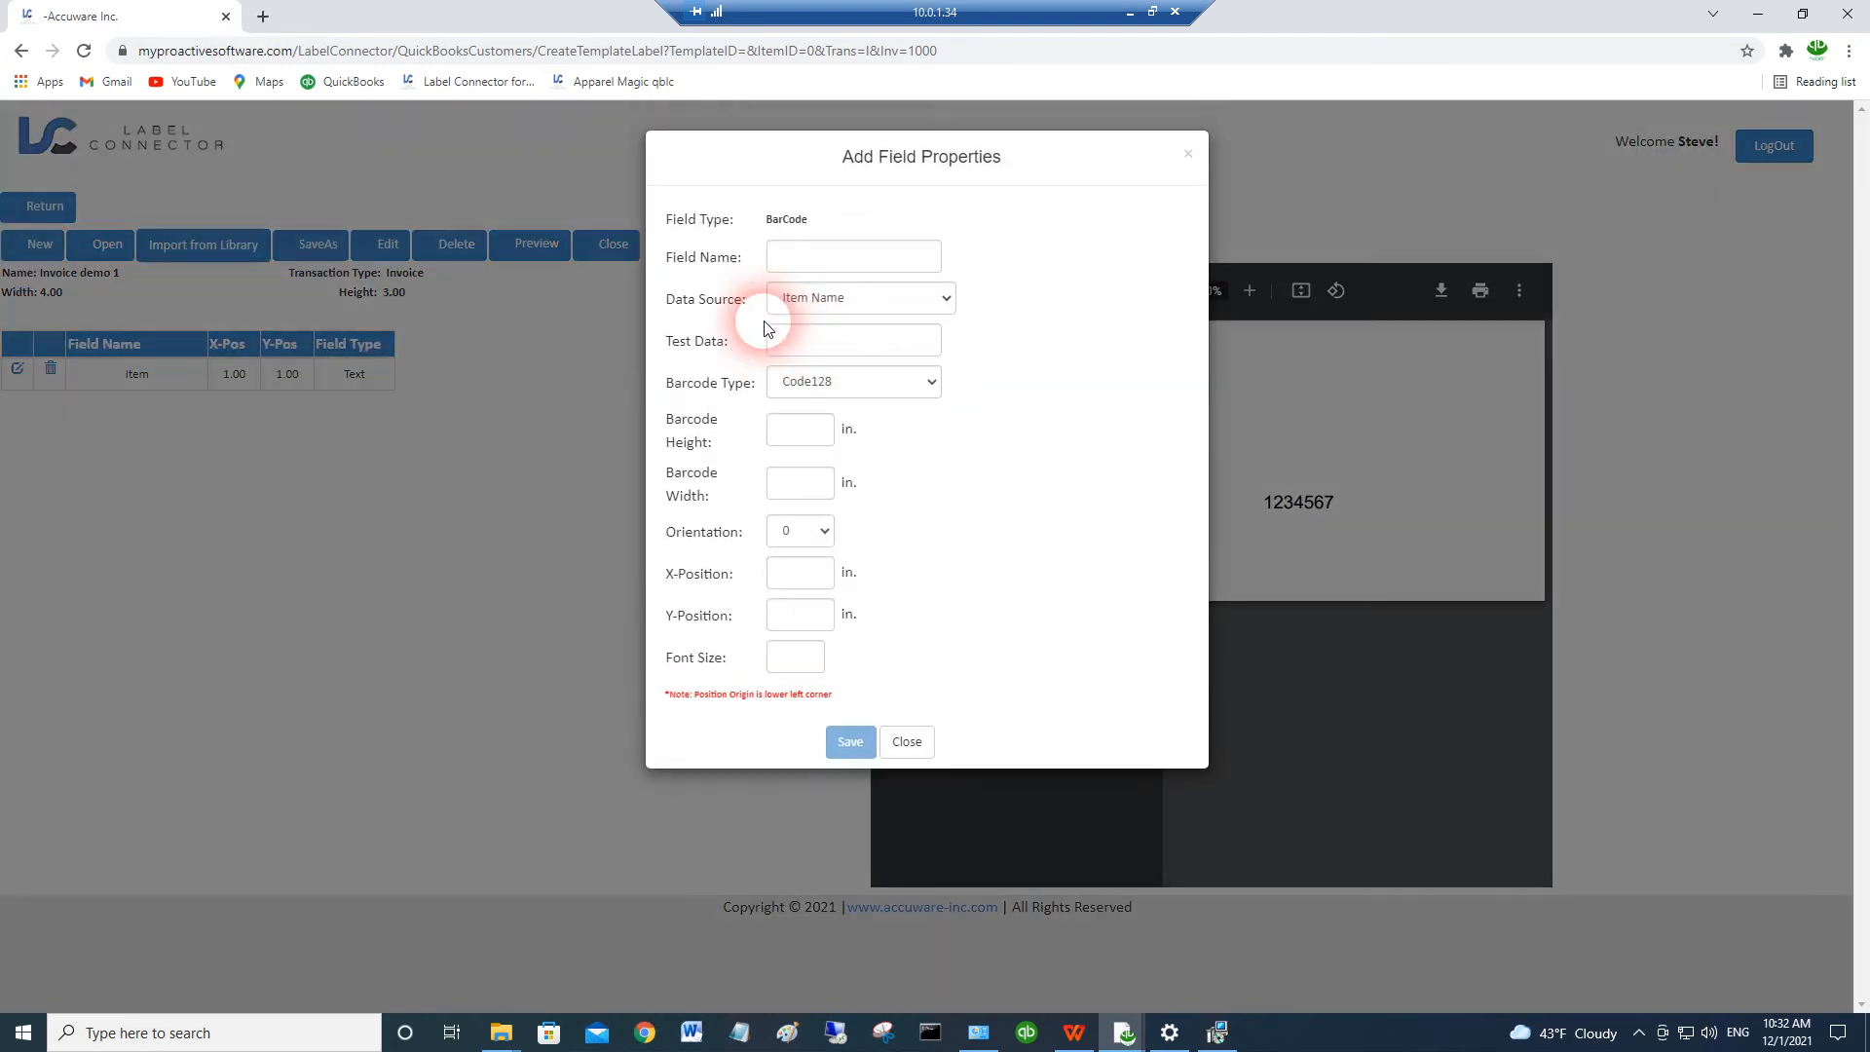
left_click(847, 268)
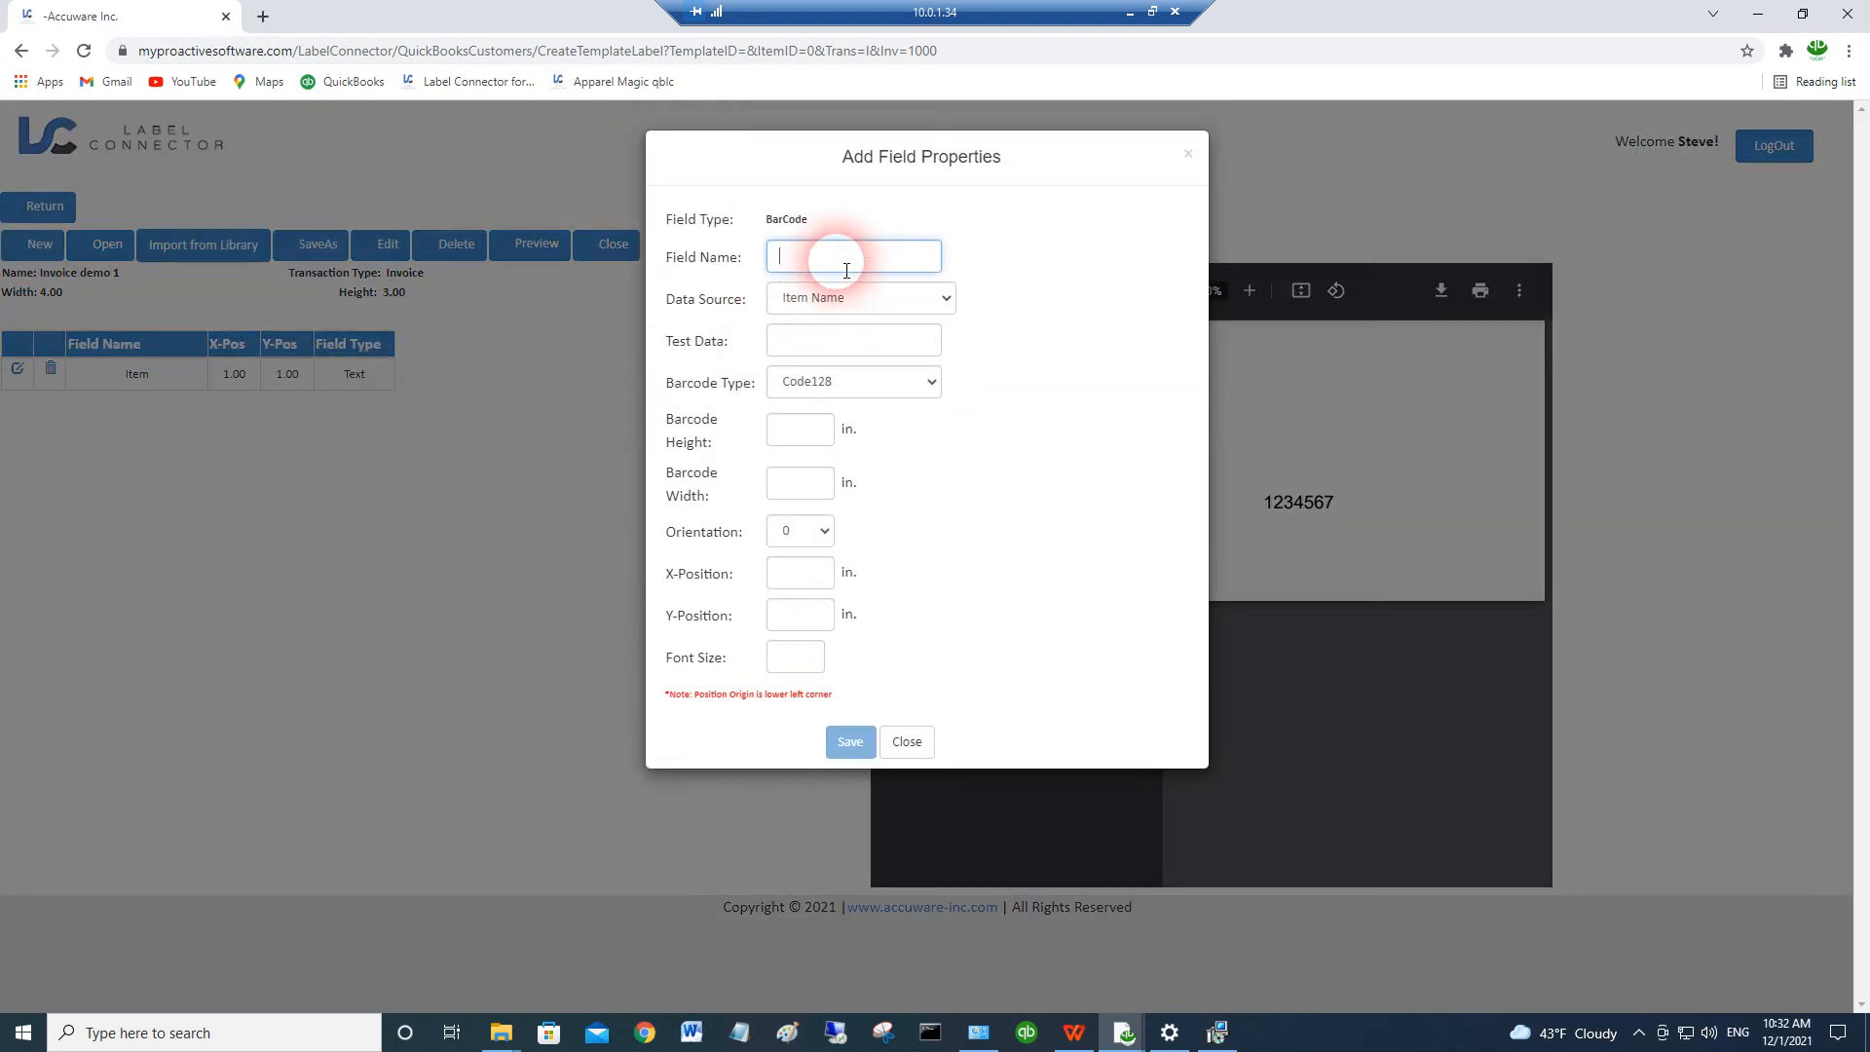
type("Barcode 1")
left_click(842, 299)
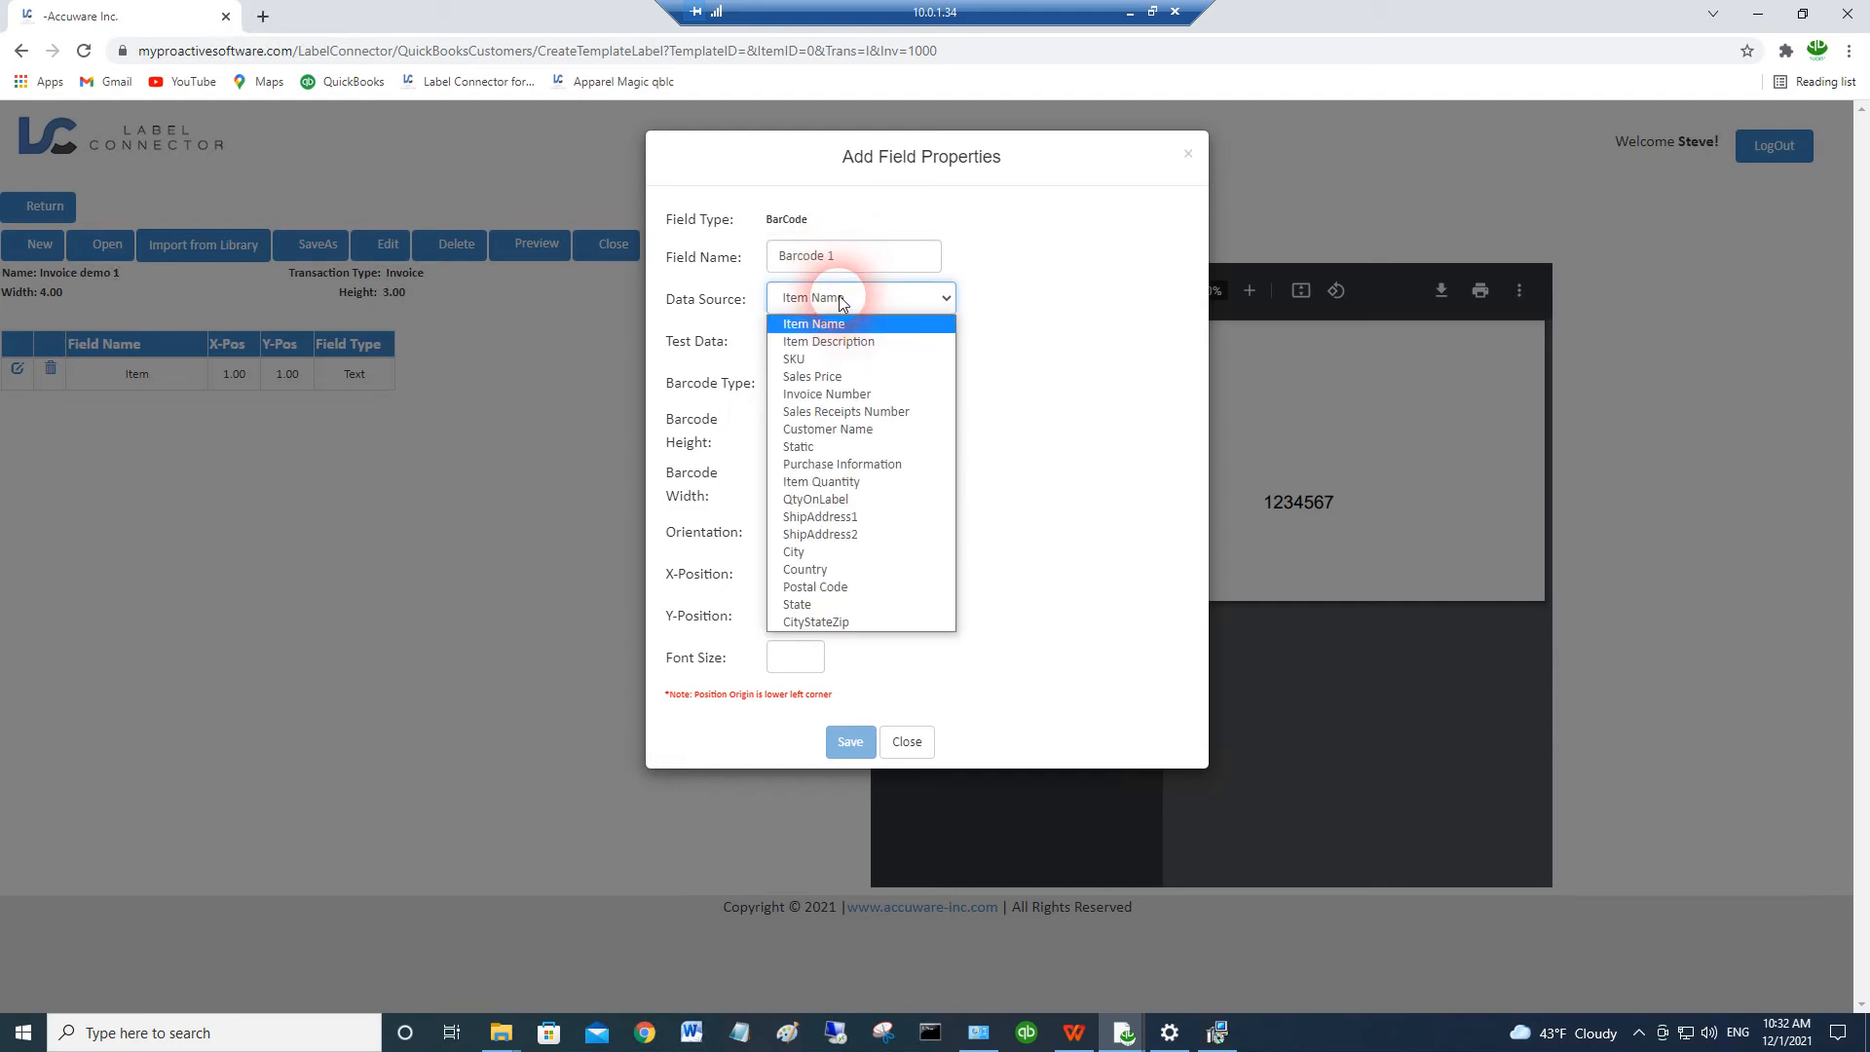
left_click(796, 359)
left_click(824, 347)
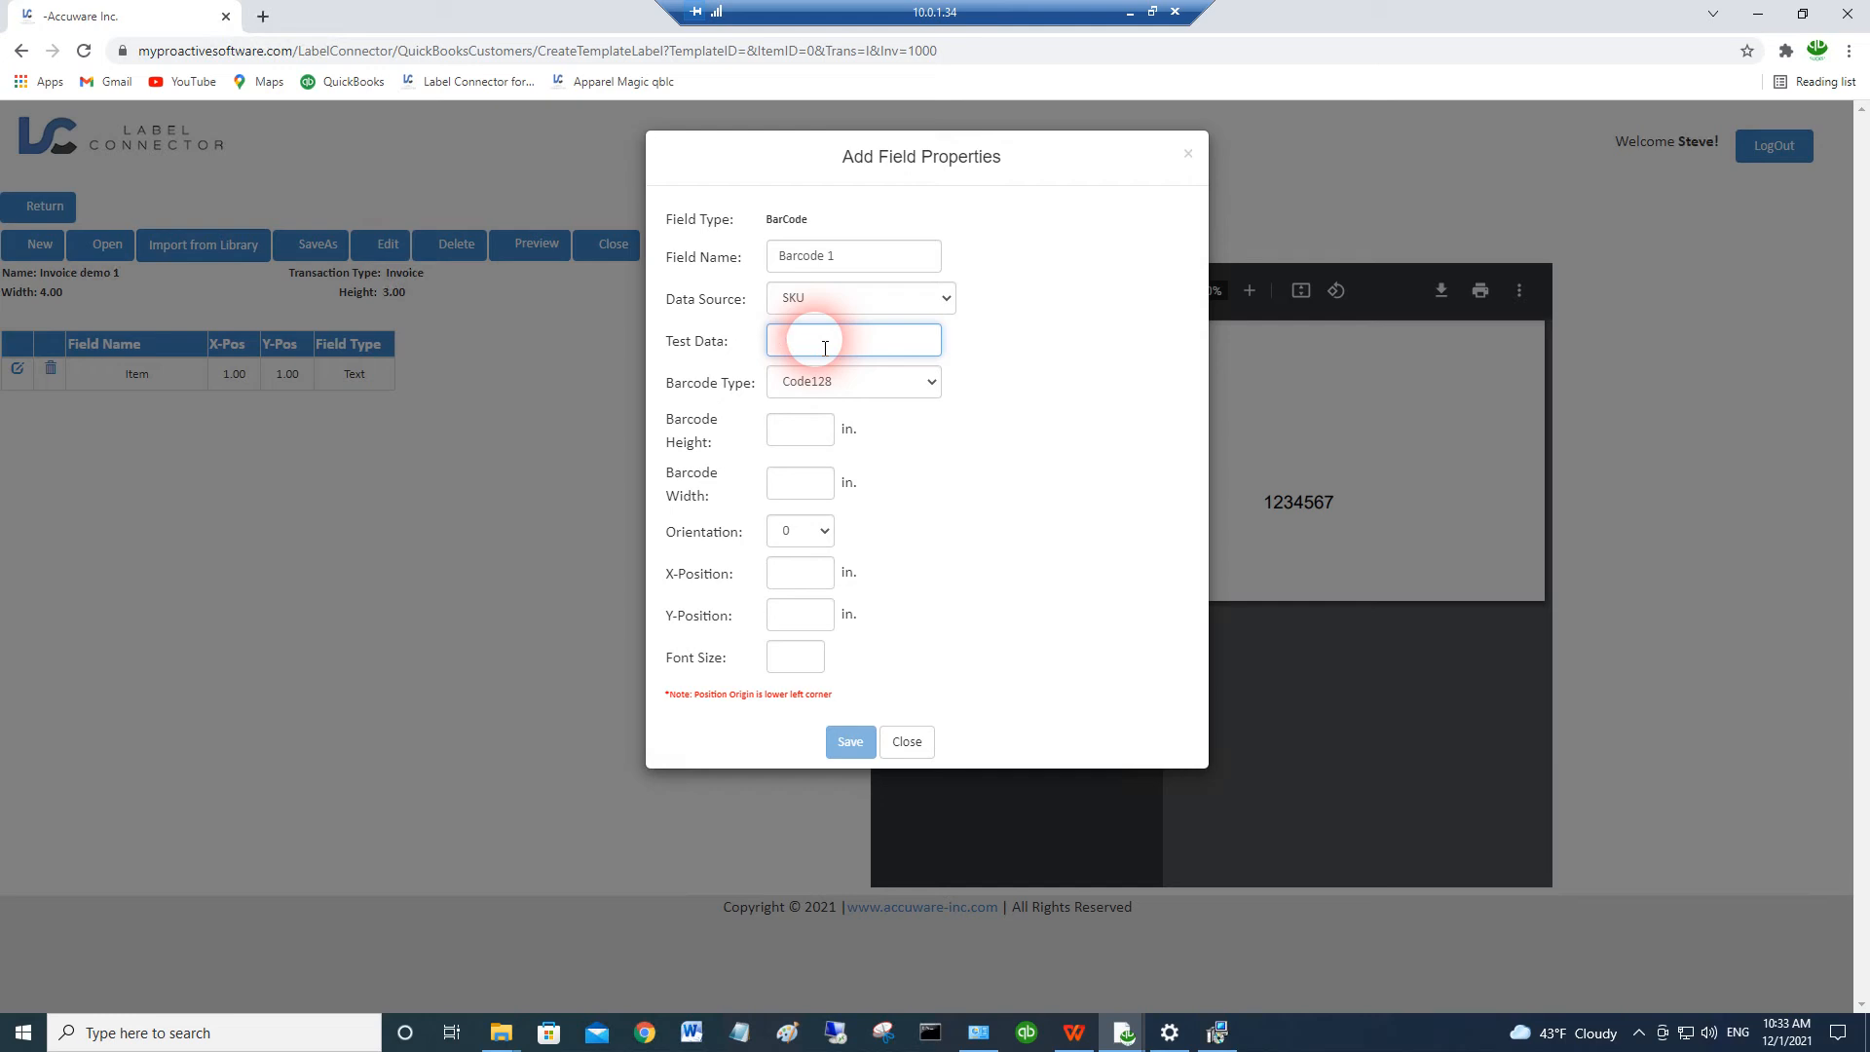
type("XXXXXXXX")
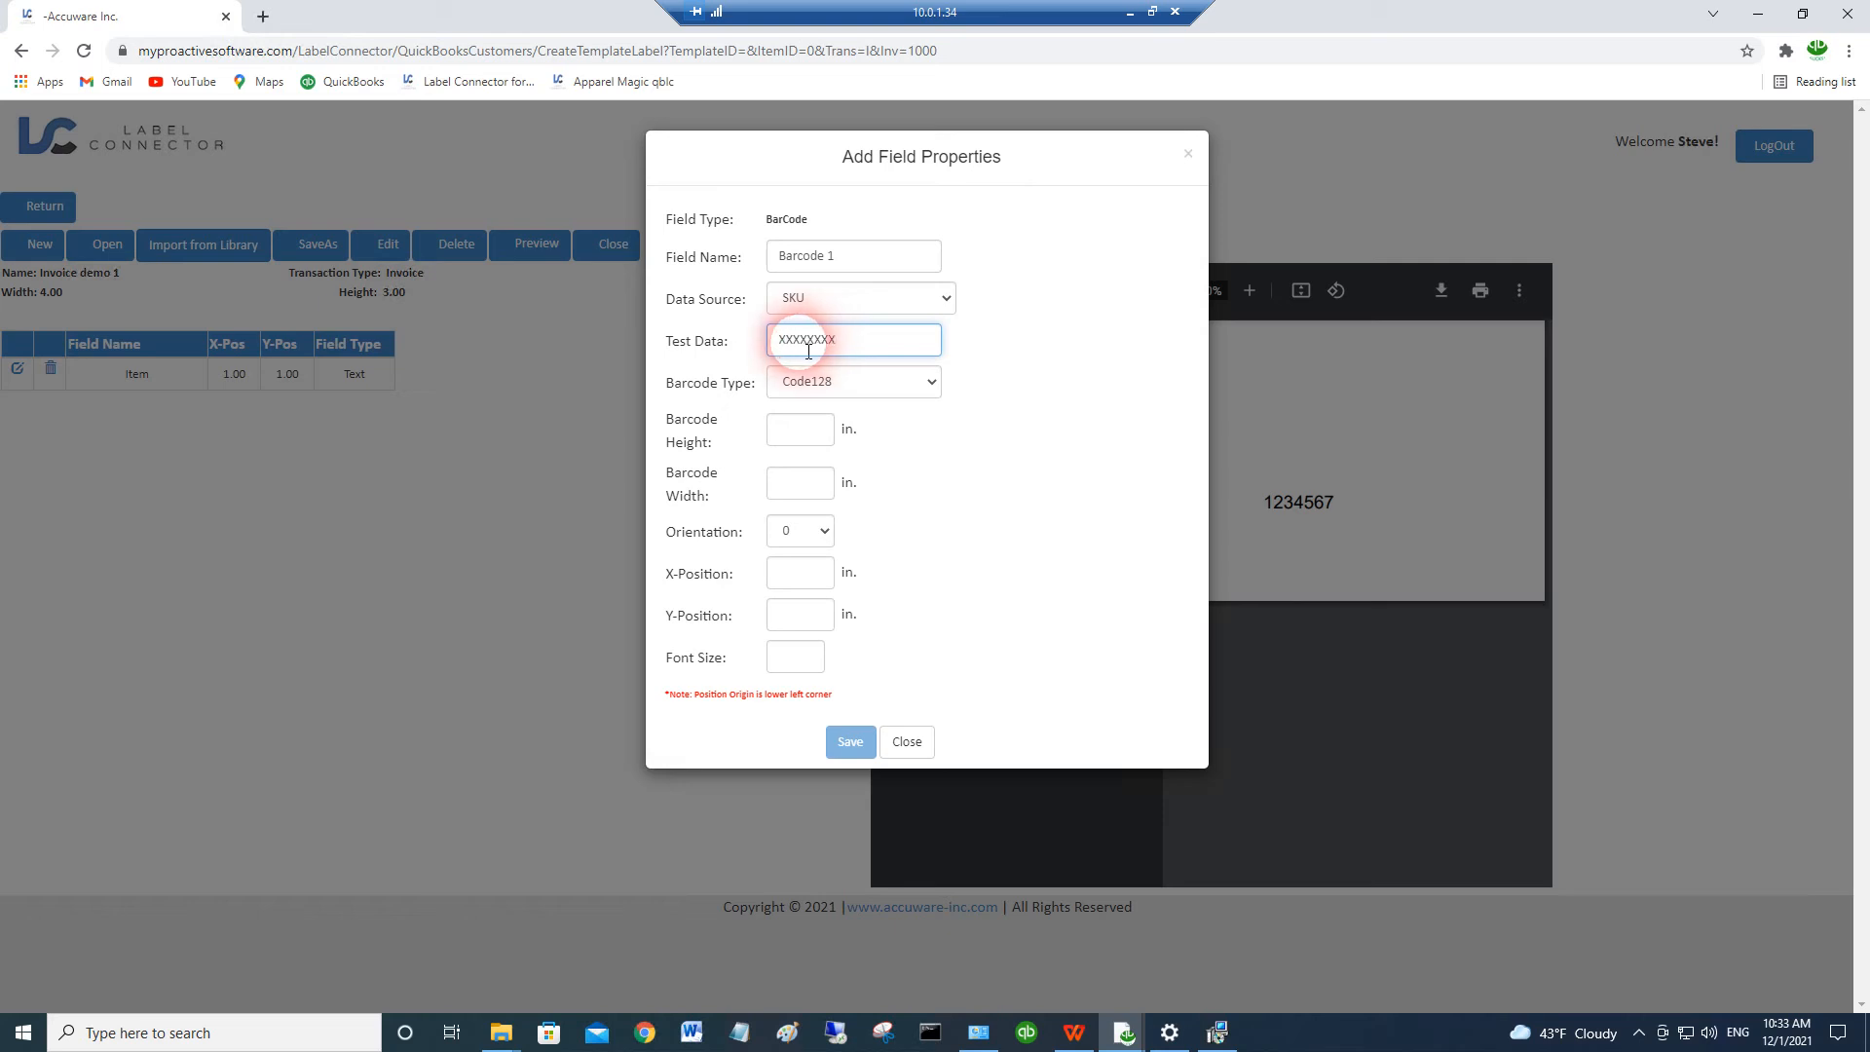
Step: Set the barcode's height to .5 in and its width to 2 in
left_click(806, 429)
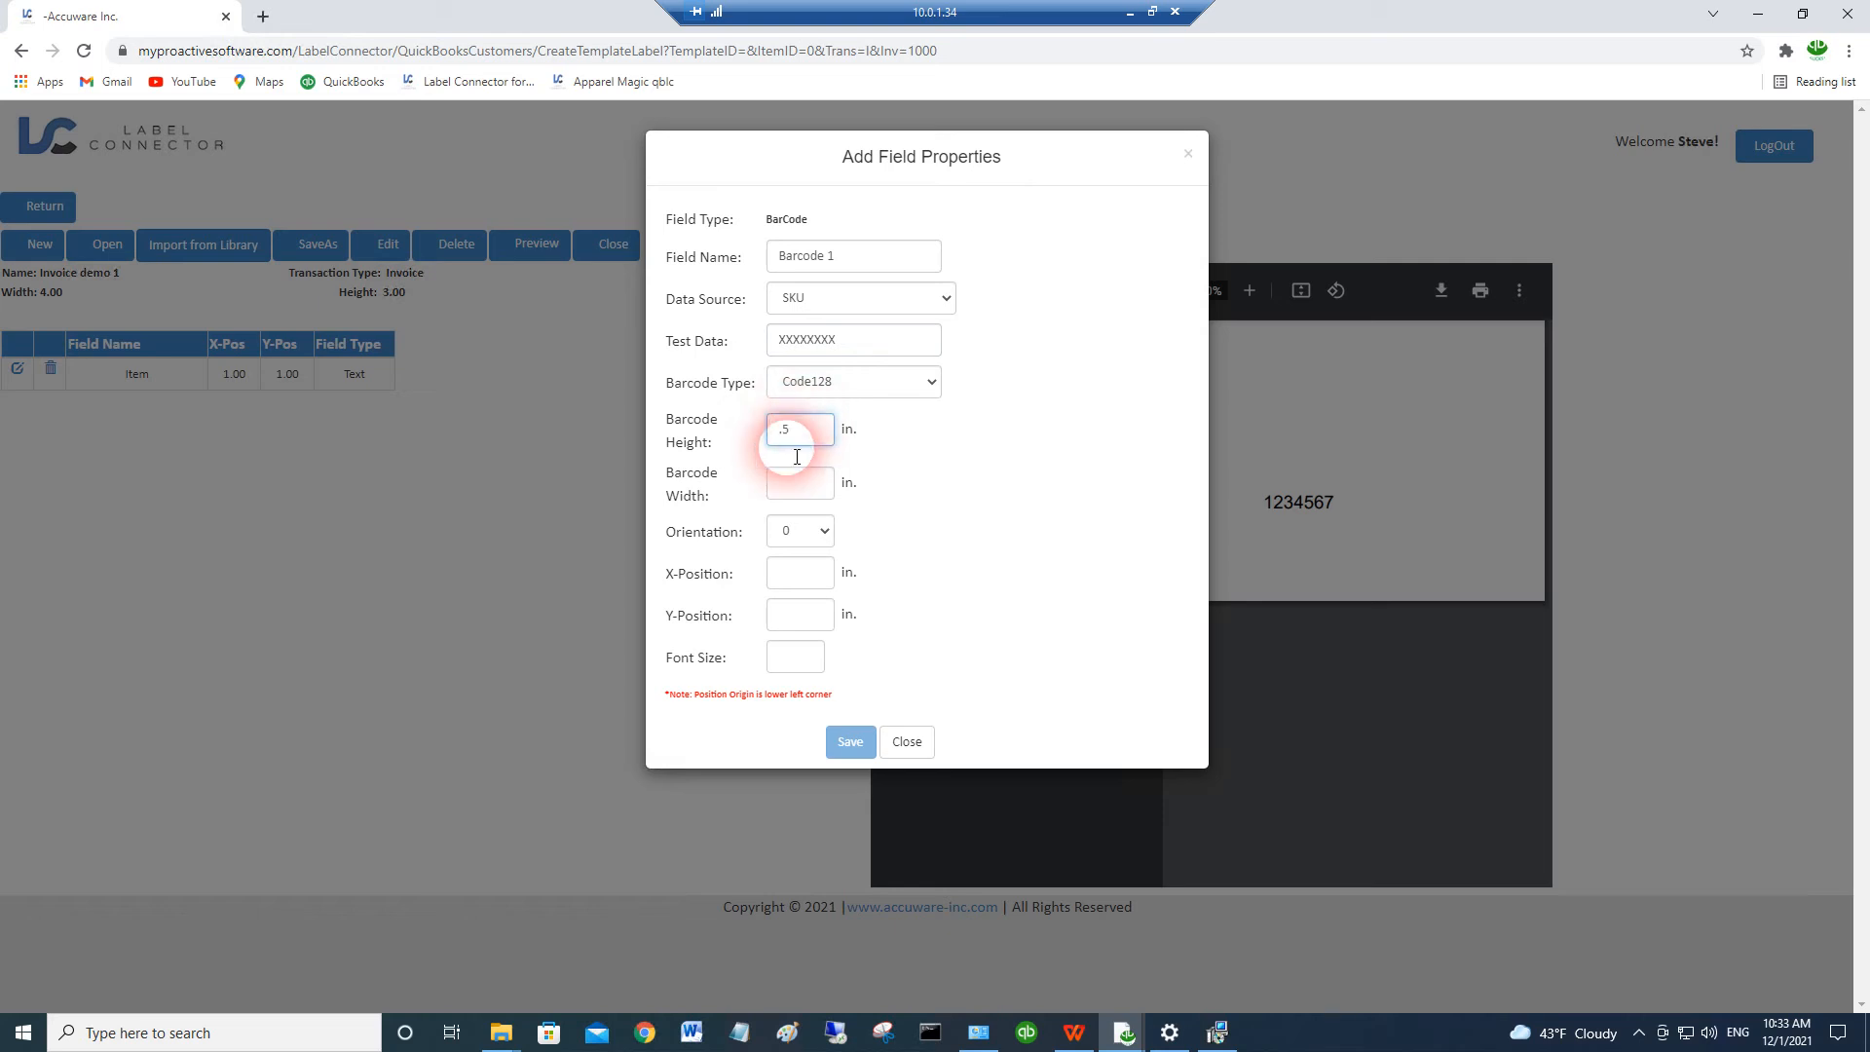
left_click(790, 490)
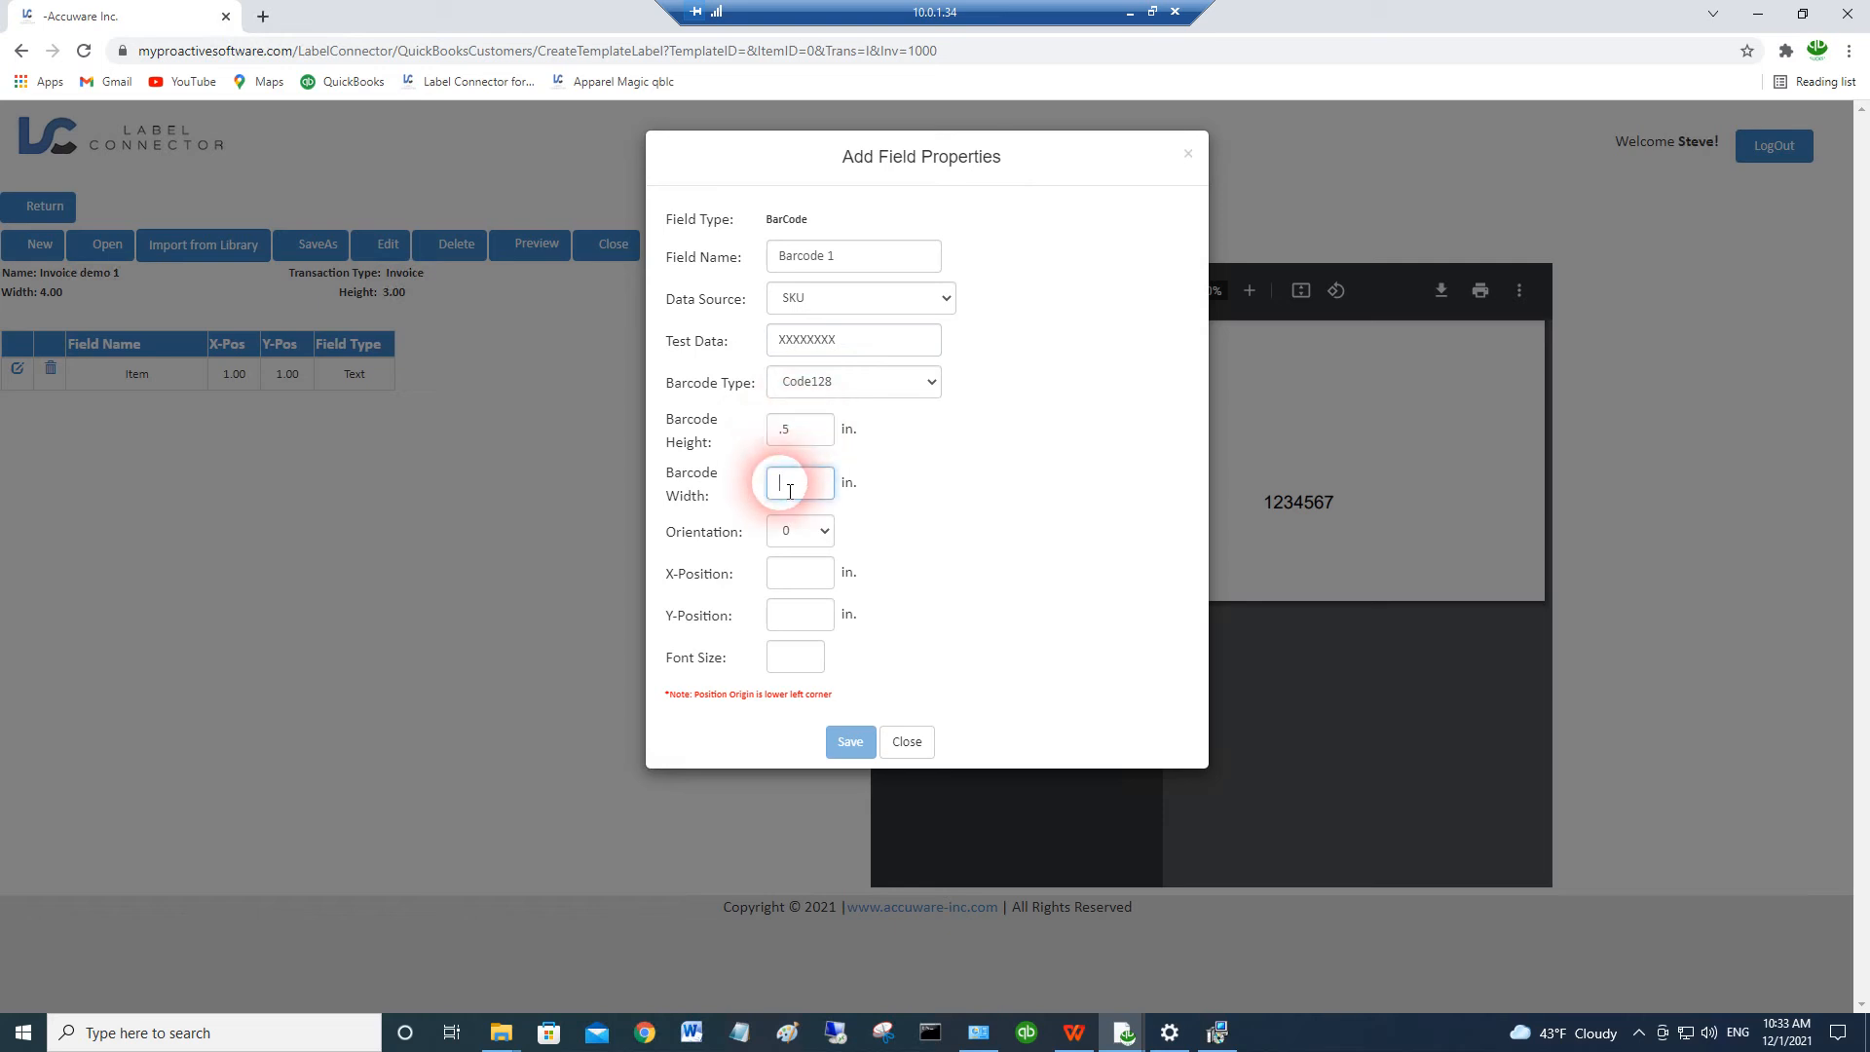
type("2")
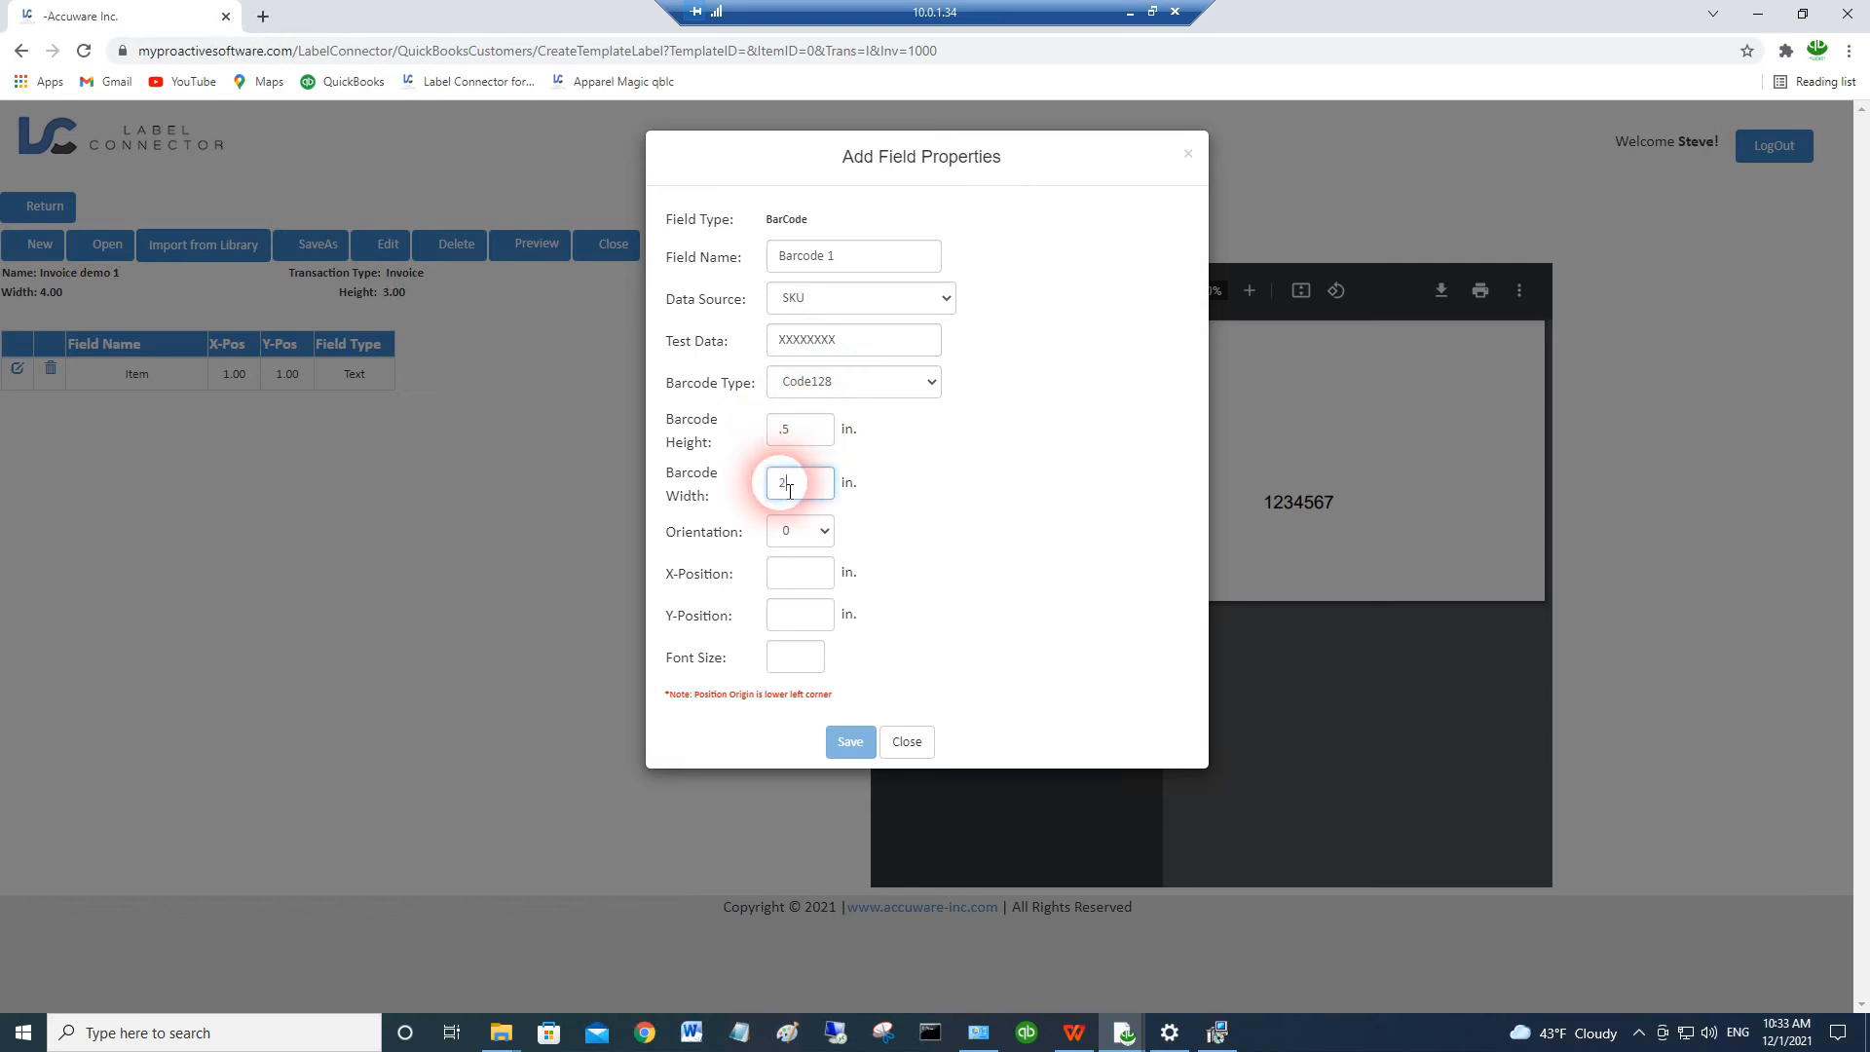
Step: Set the barcode's X position to 1 in, Y position to 1.5 in and font size to 12, and save the field
left_click(808, 586)
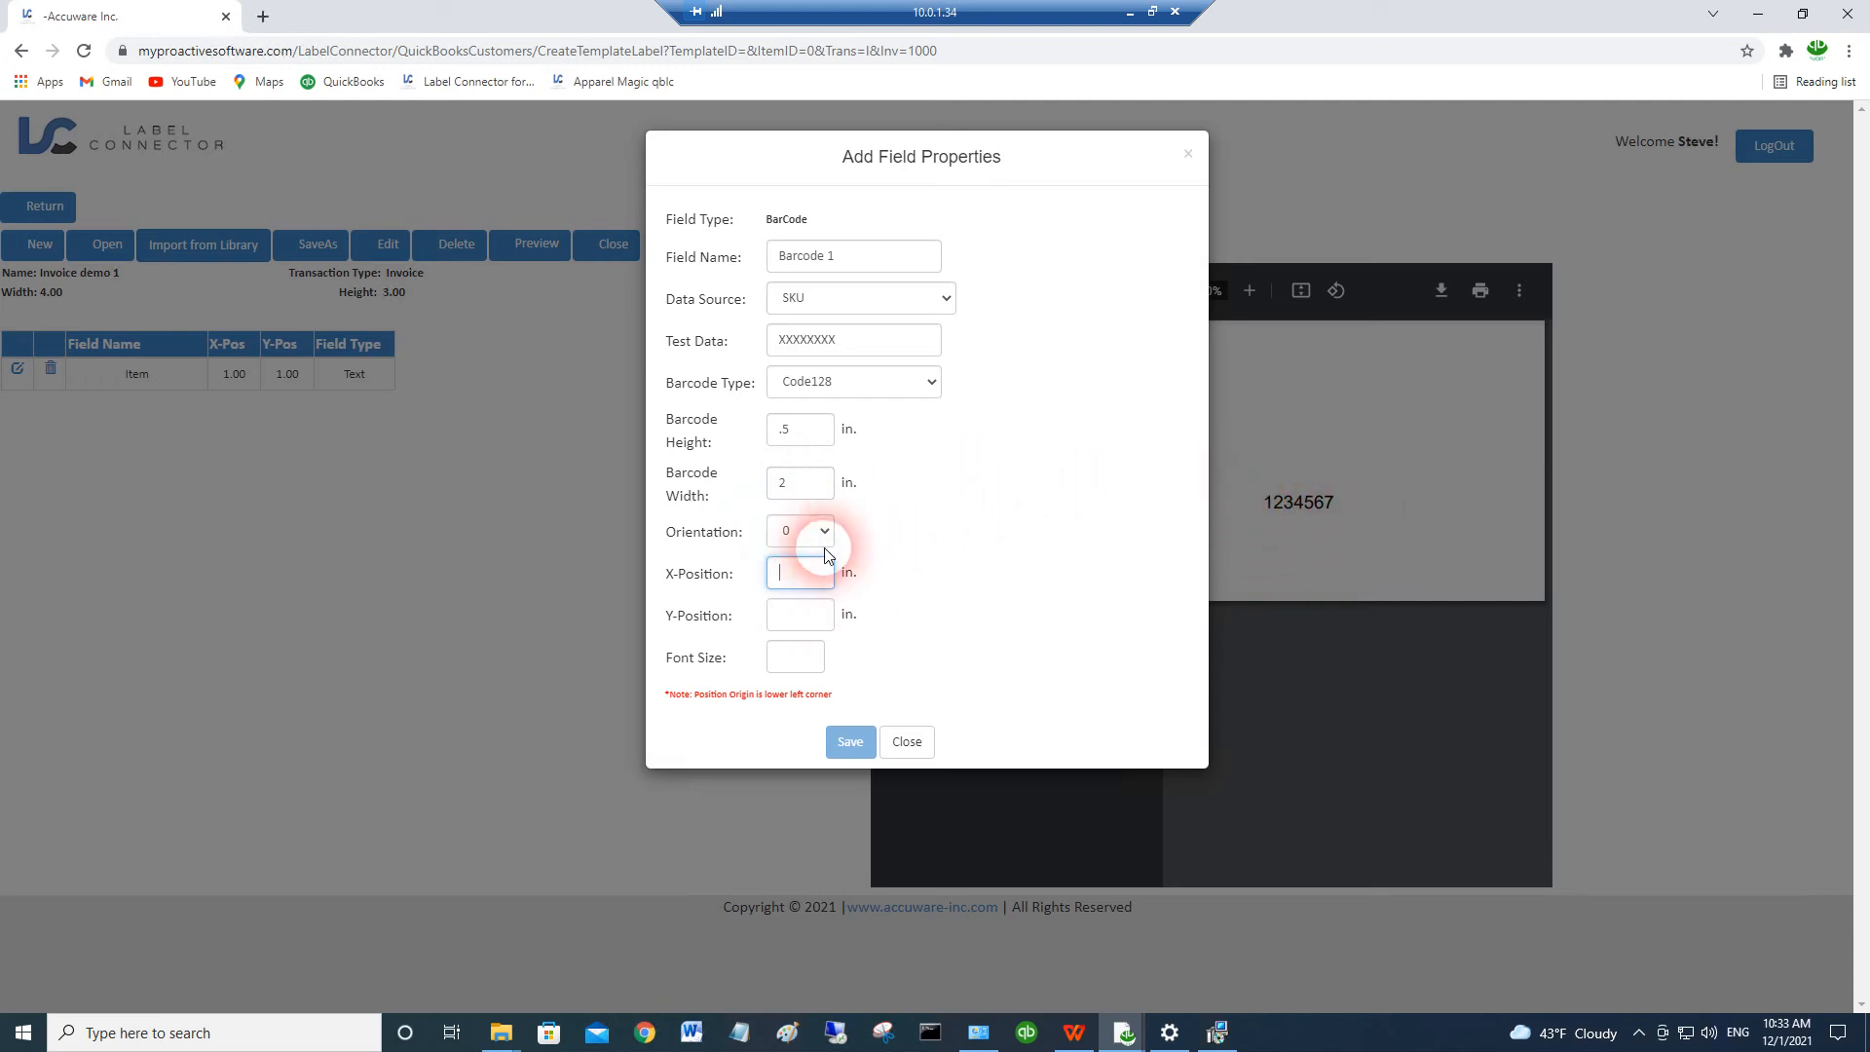
left_click(811, 617)
type("1.5")
left_click(811, 582)
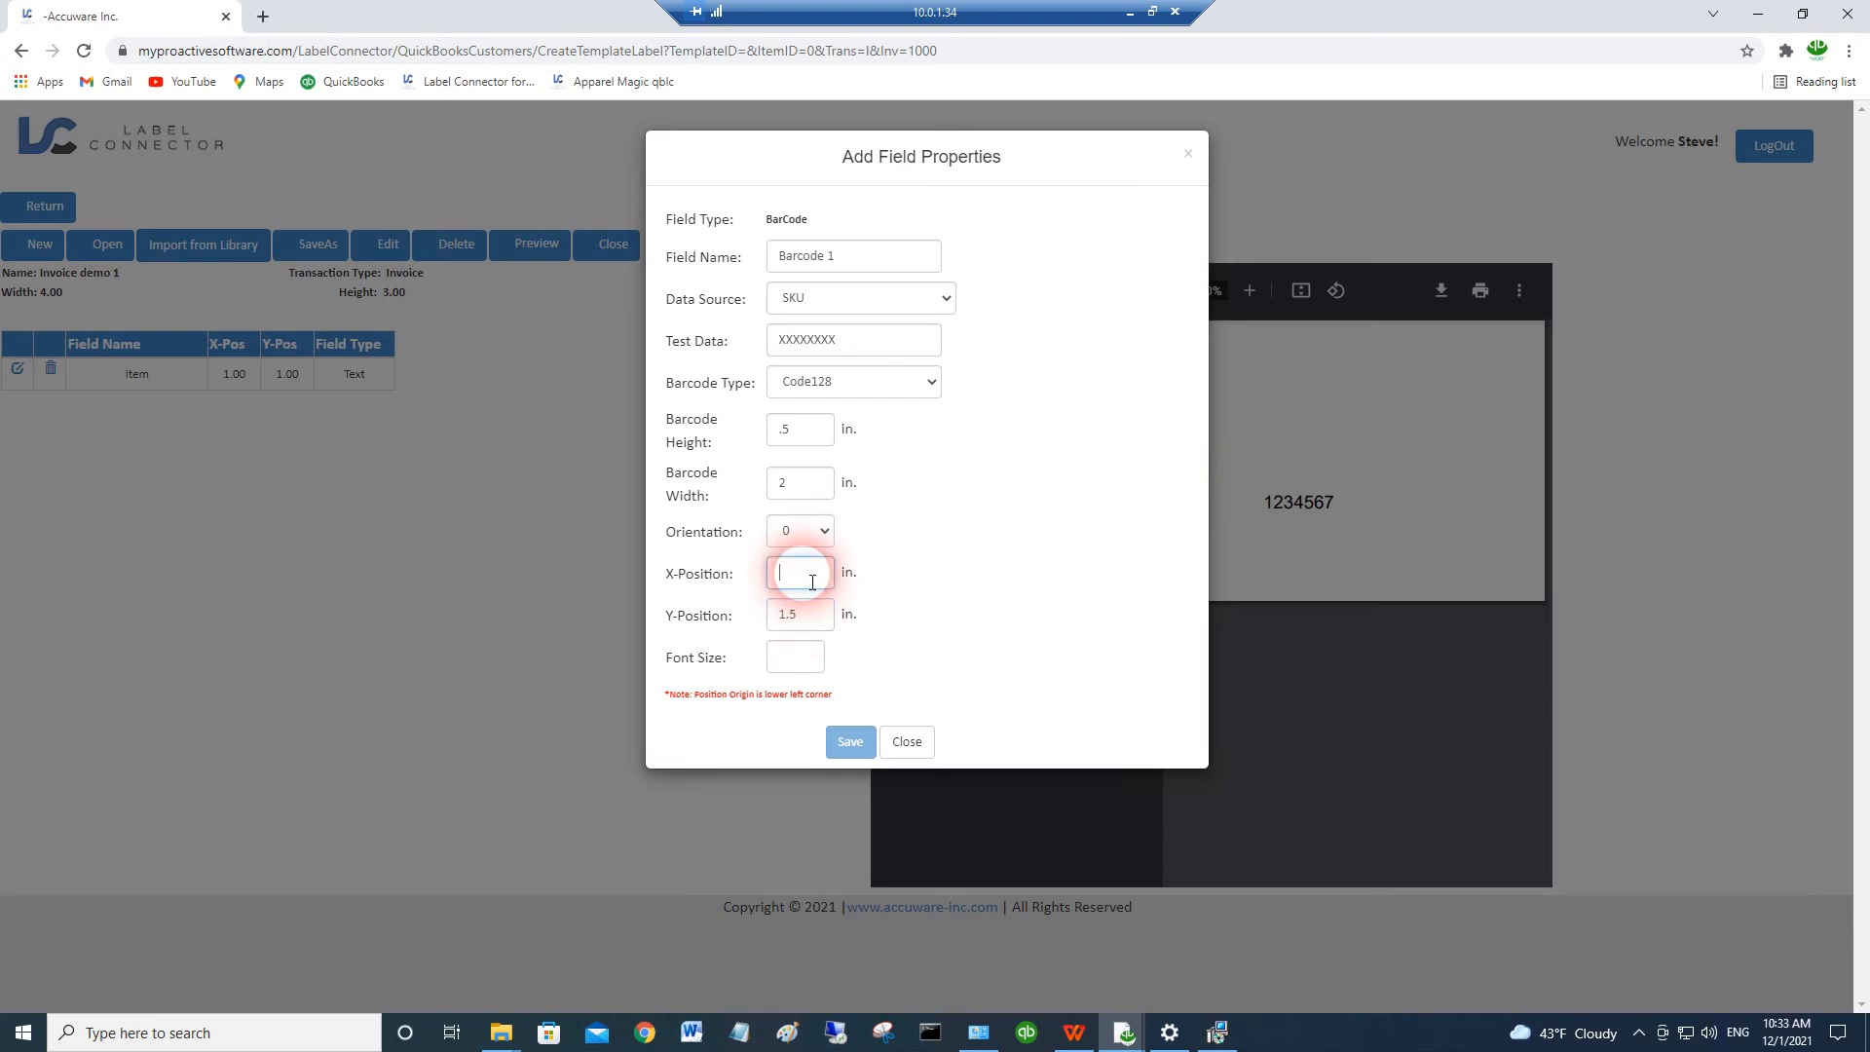
type("1")
left_click(795, 659)
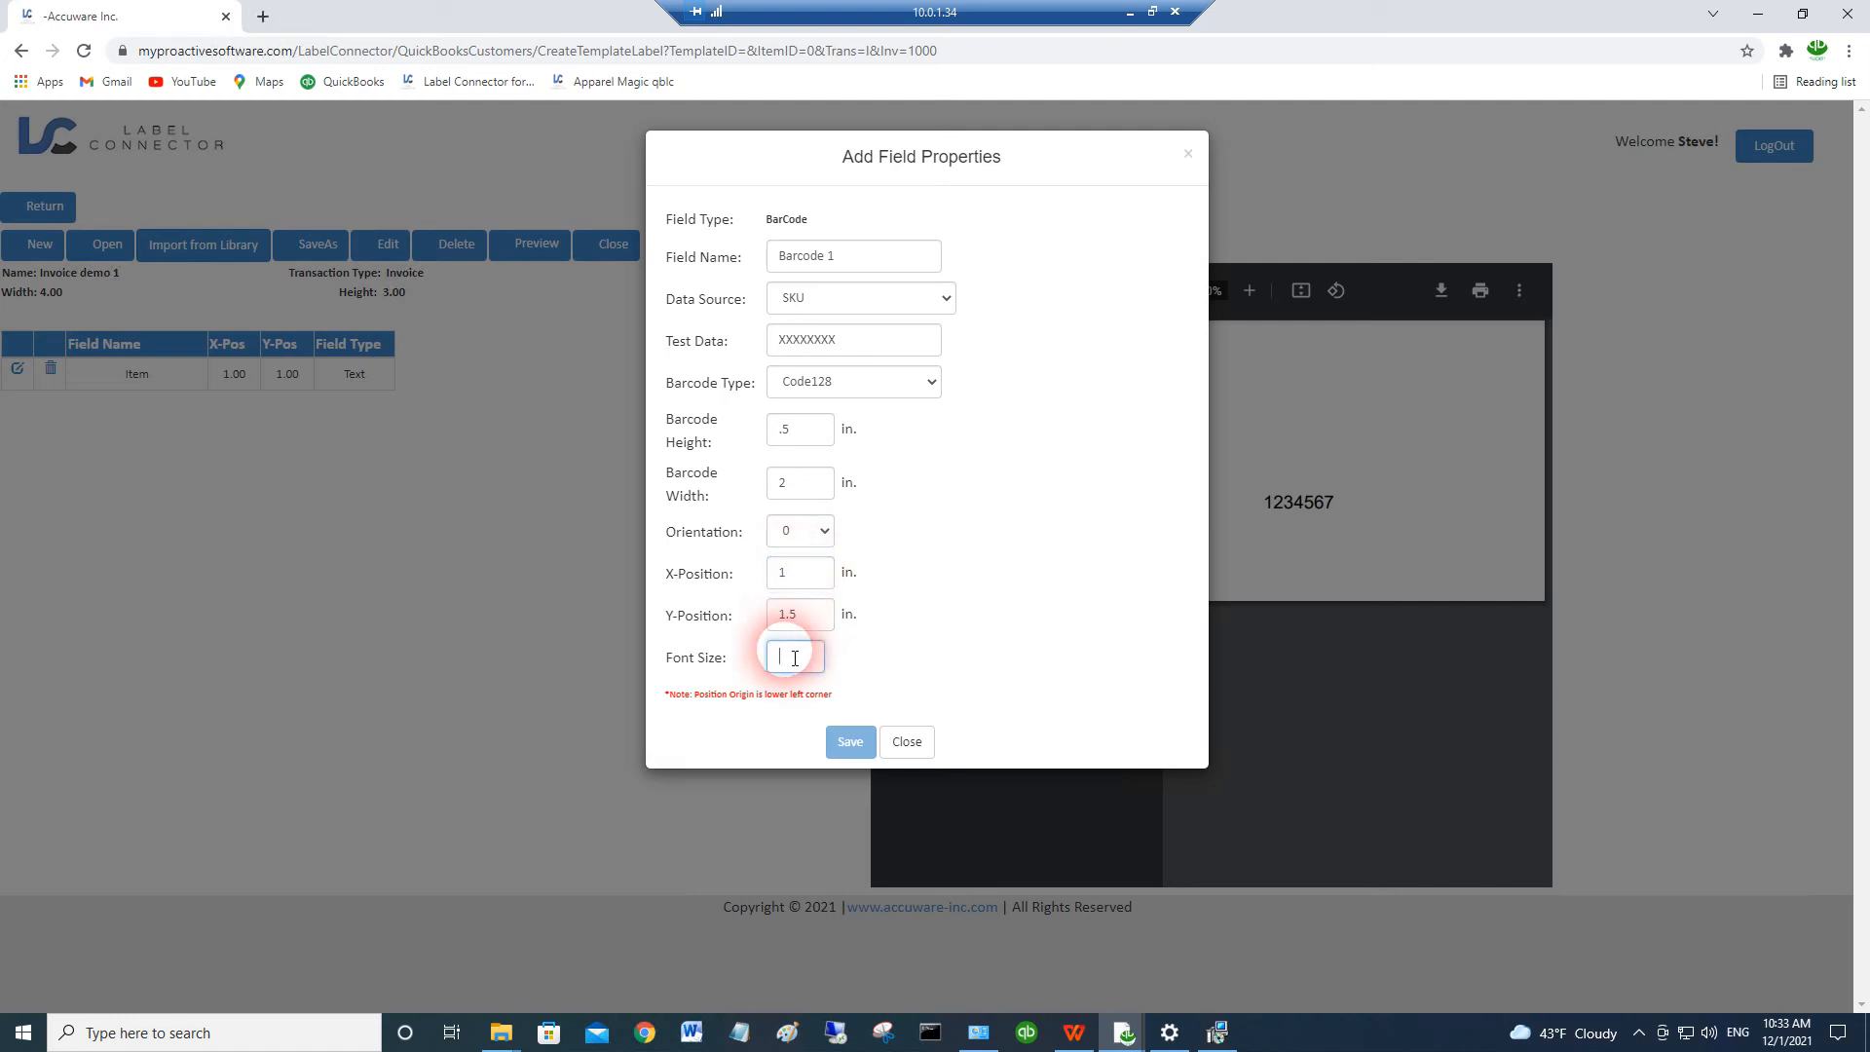
type("12")
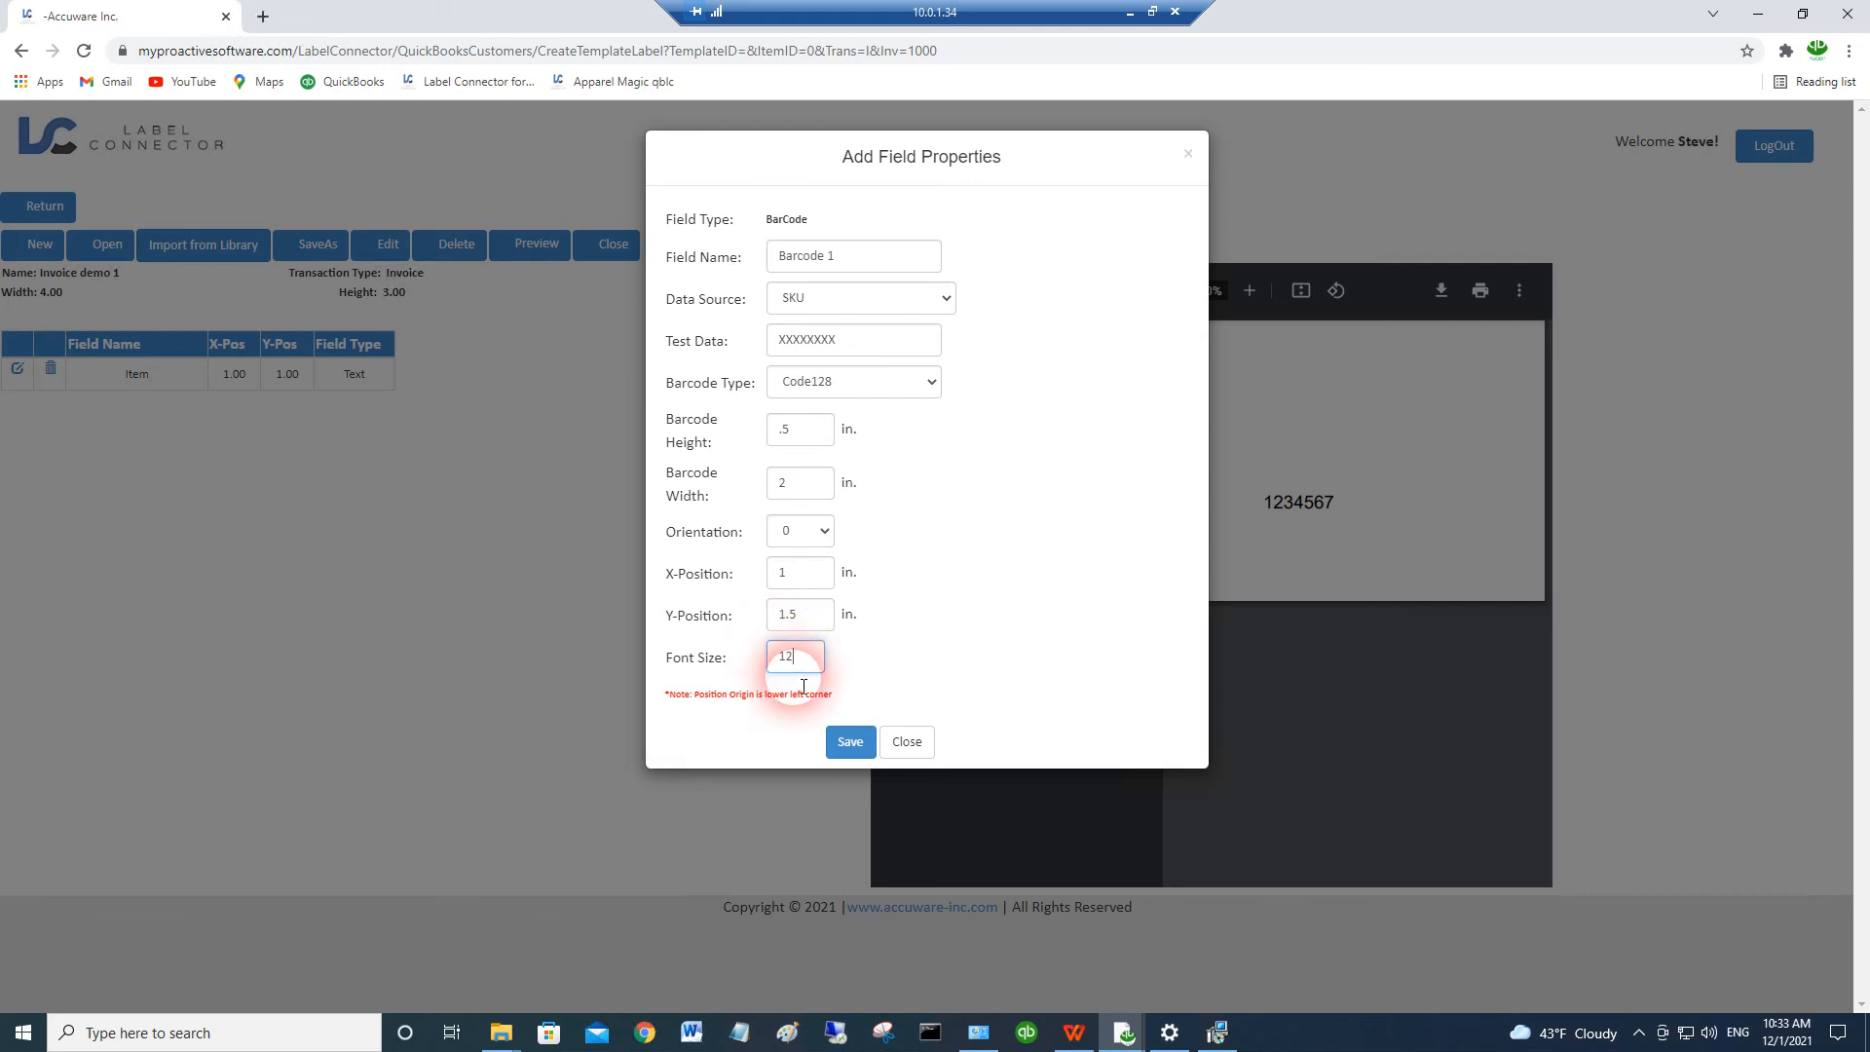
left_click(847, 744)
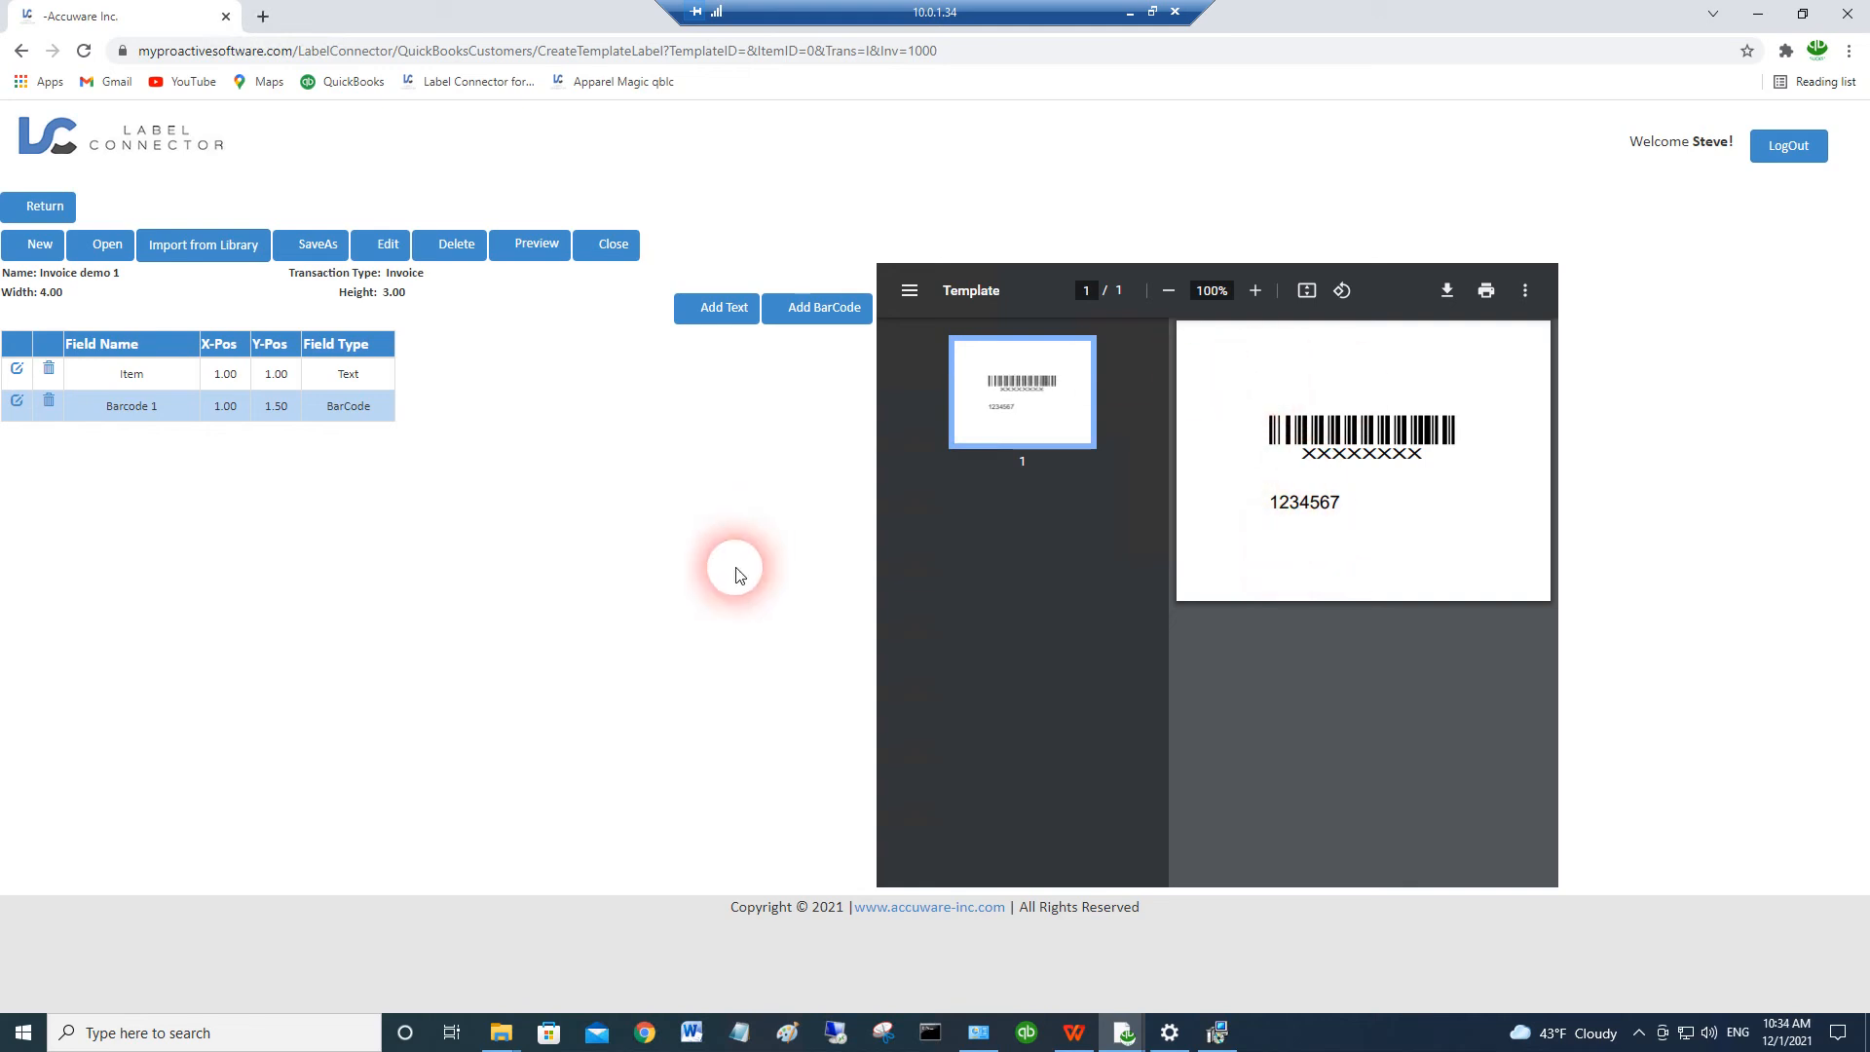
Step: Start a text field named "My Company" with Static as data source and ABC Company as test data
left_click(732, 314)
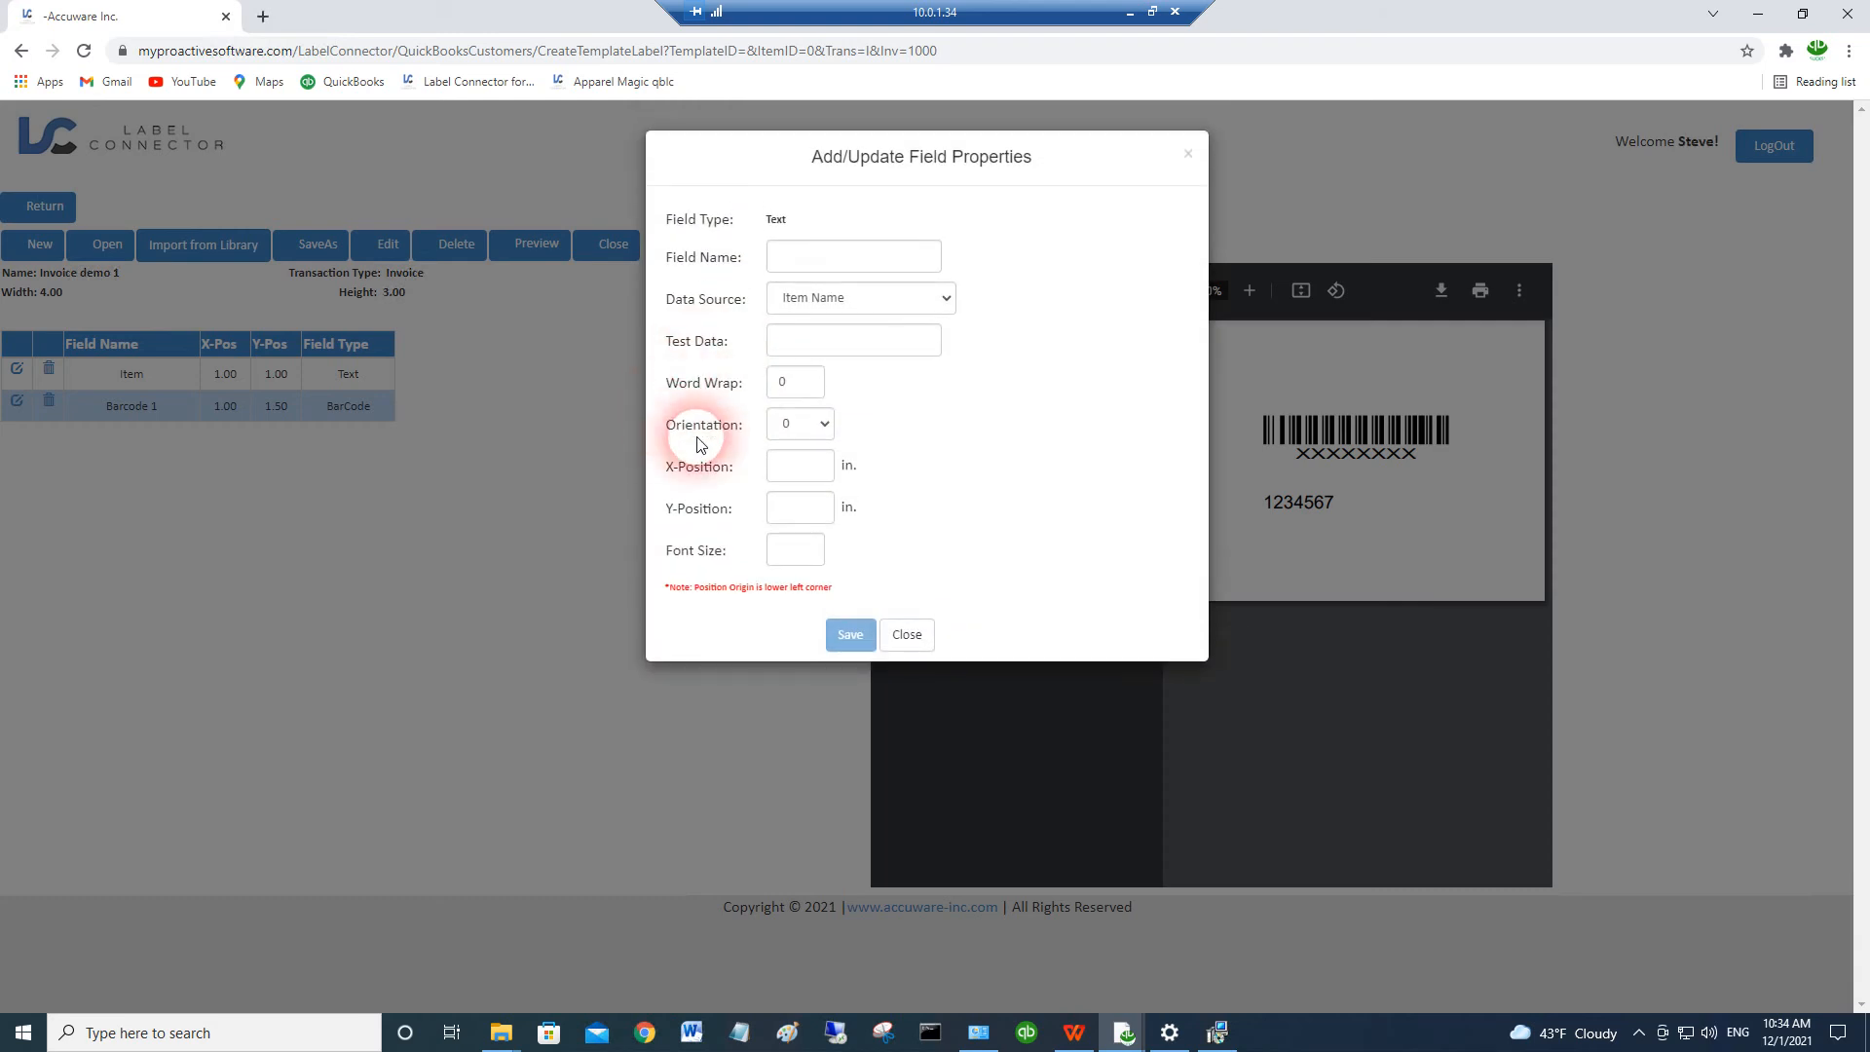
left_click(821, 302)
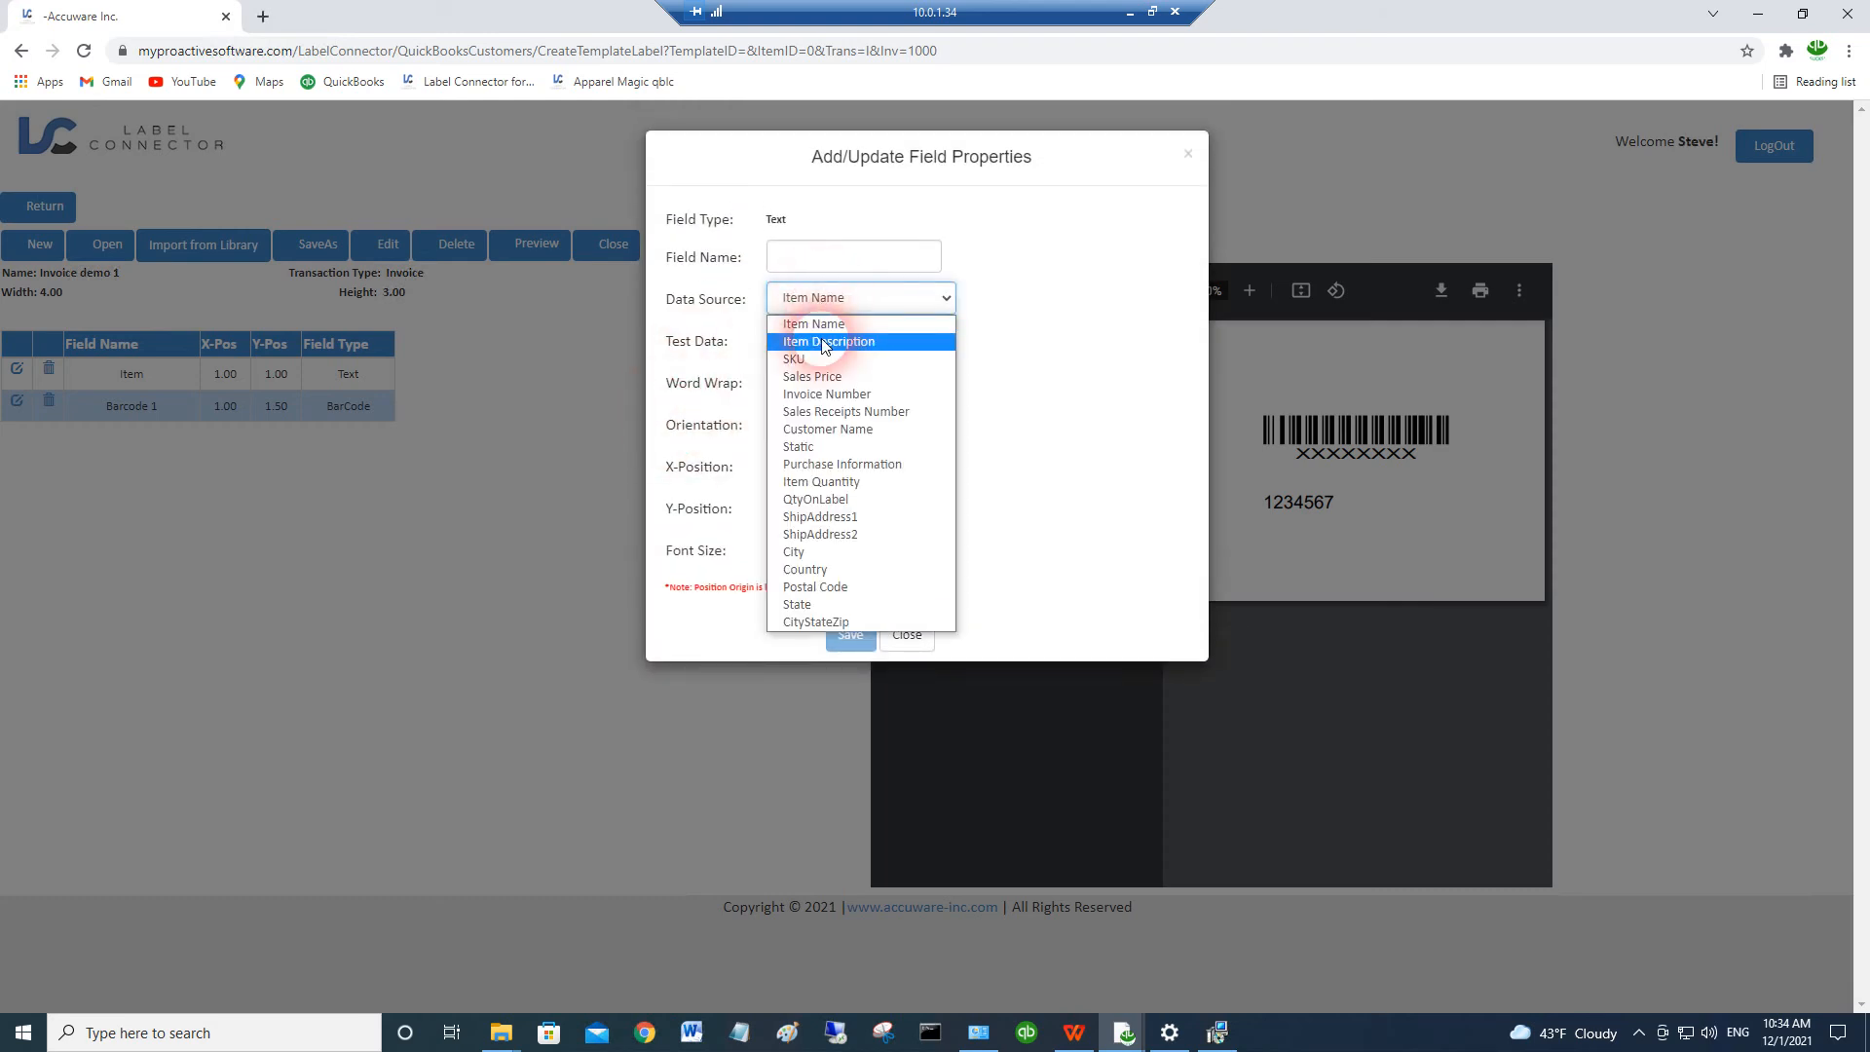
left_click(816, 446)
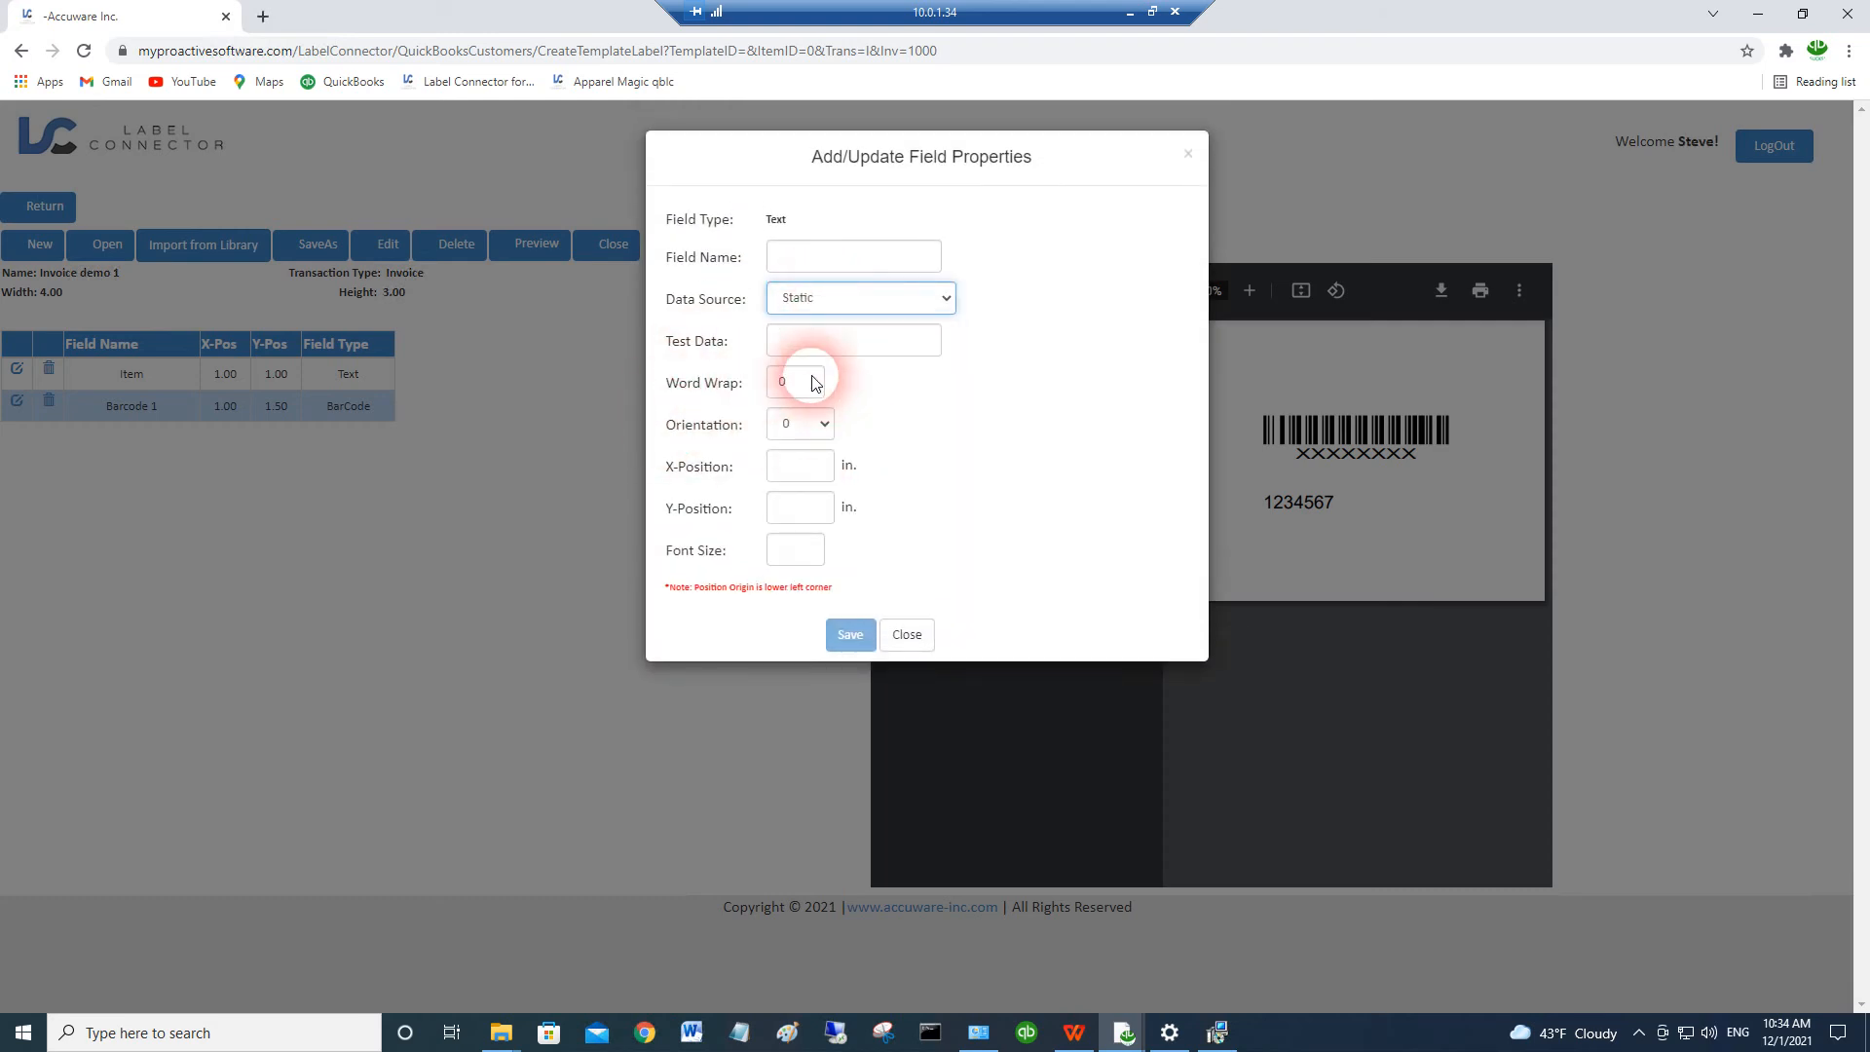
left_click(827, 259)
type("My Company")
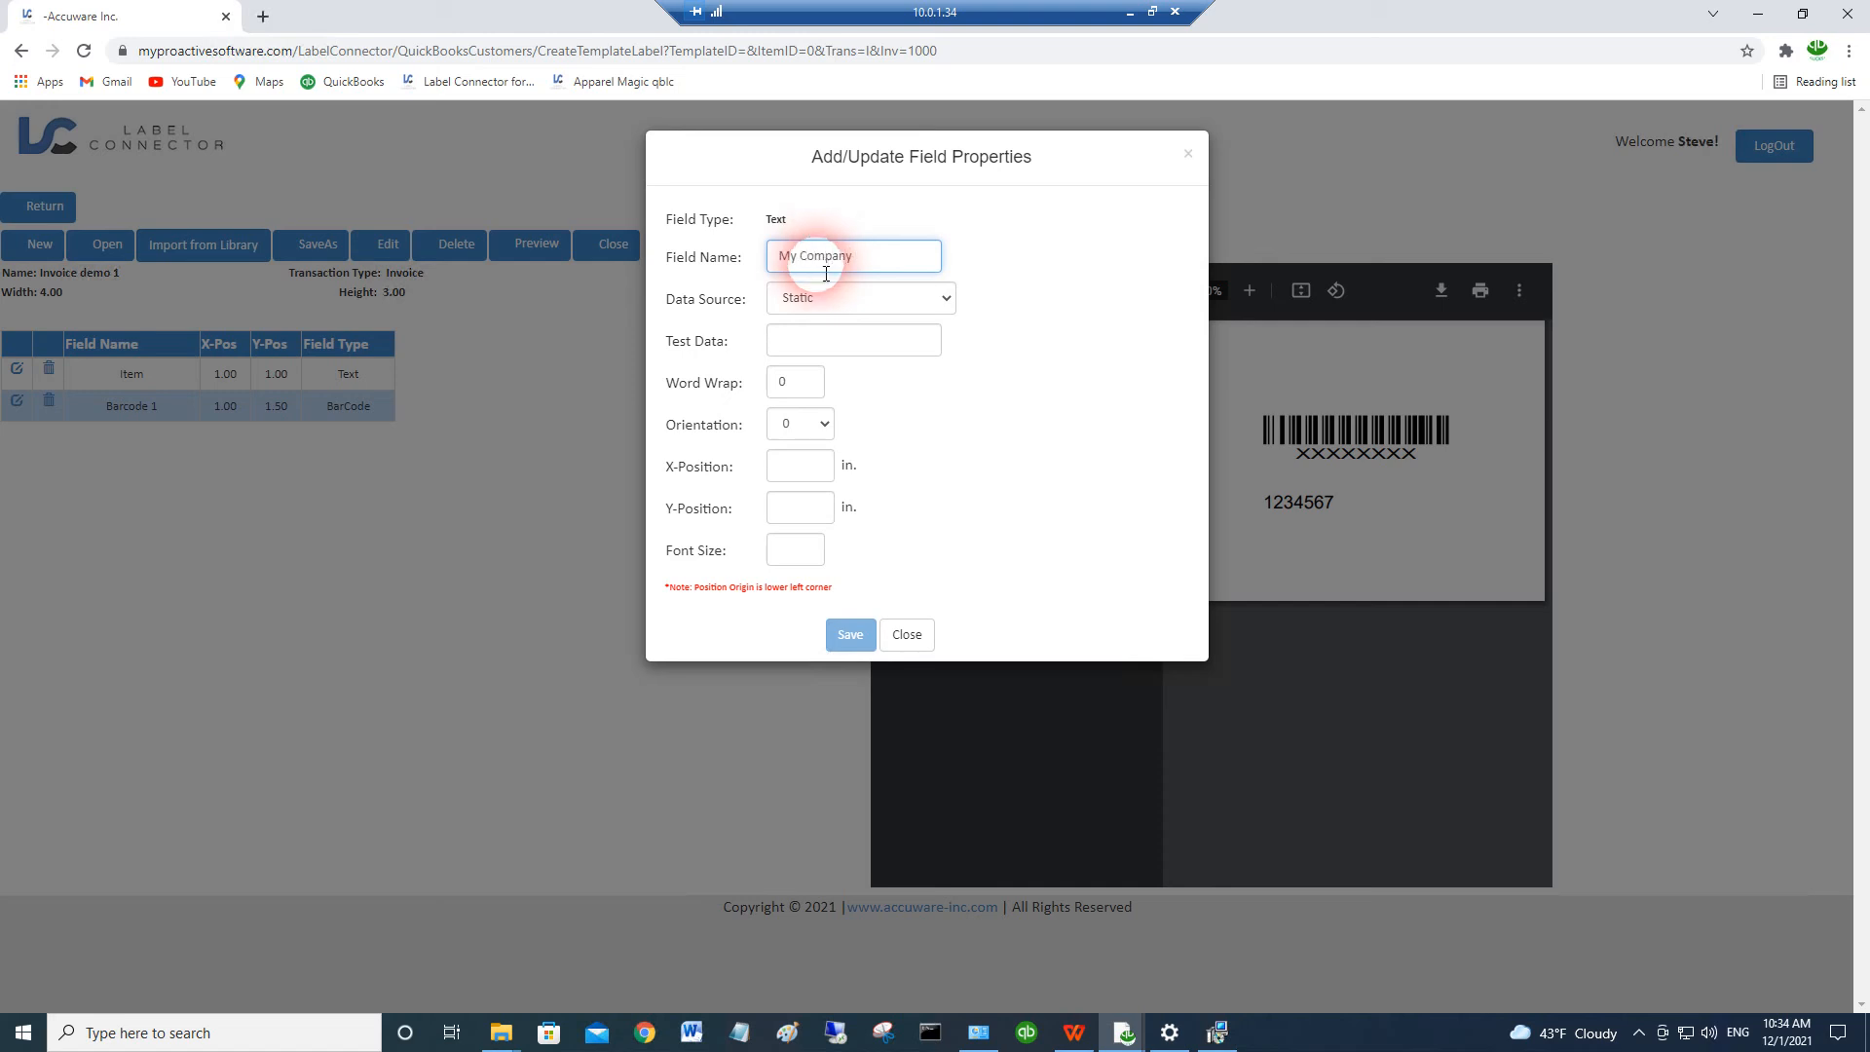
left_click(805, 352)
type("ABC Company")
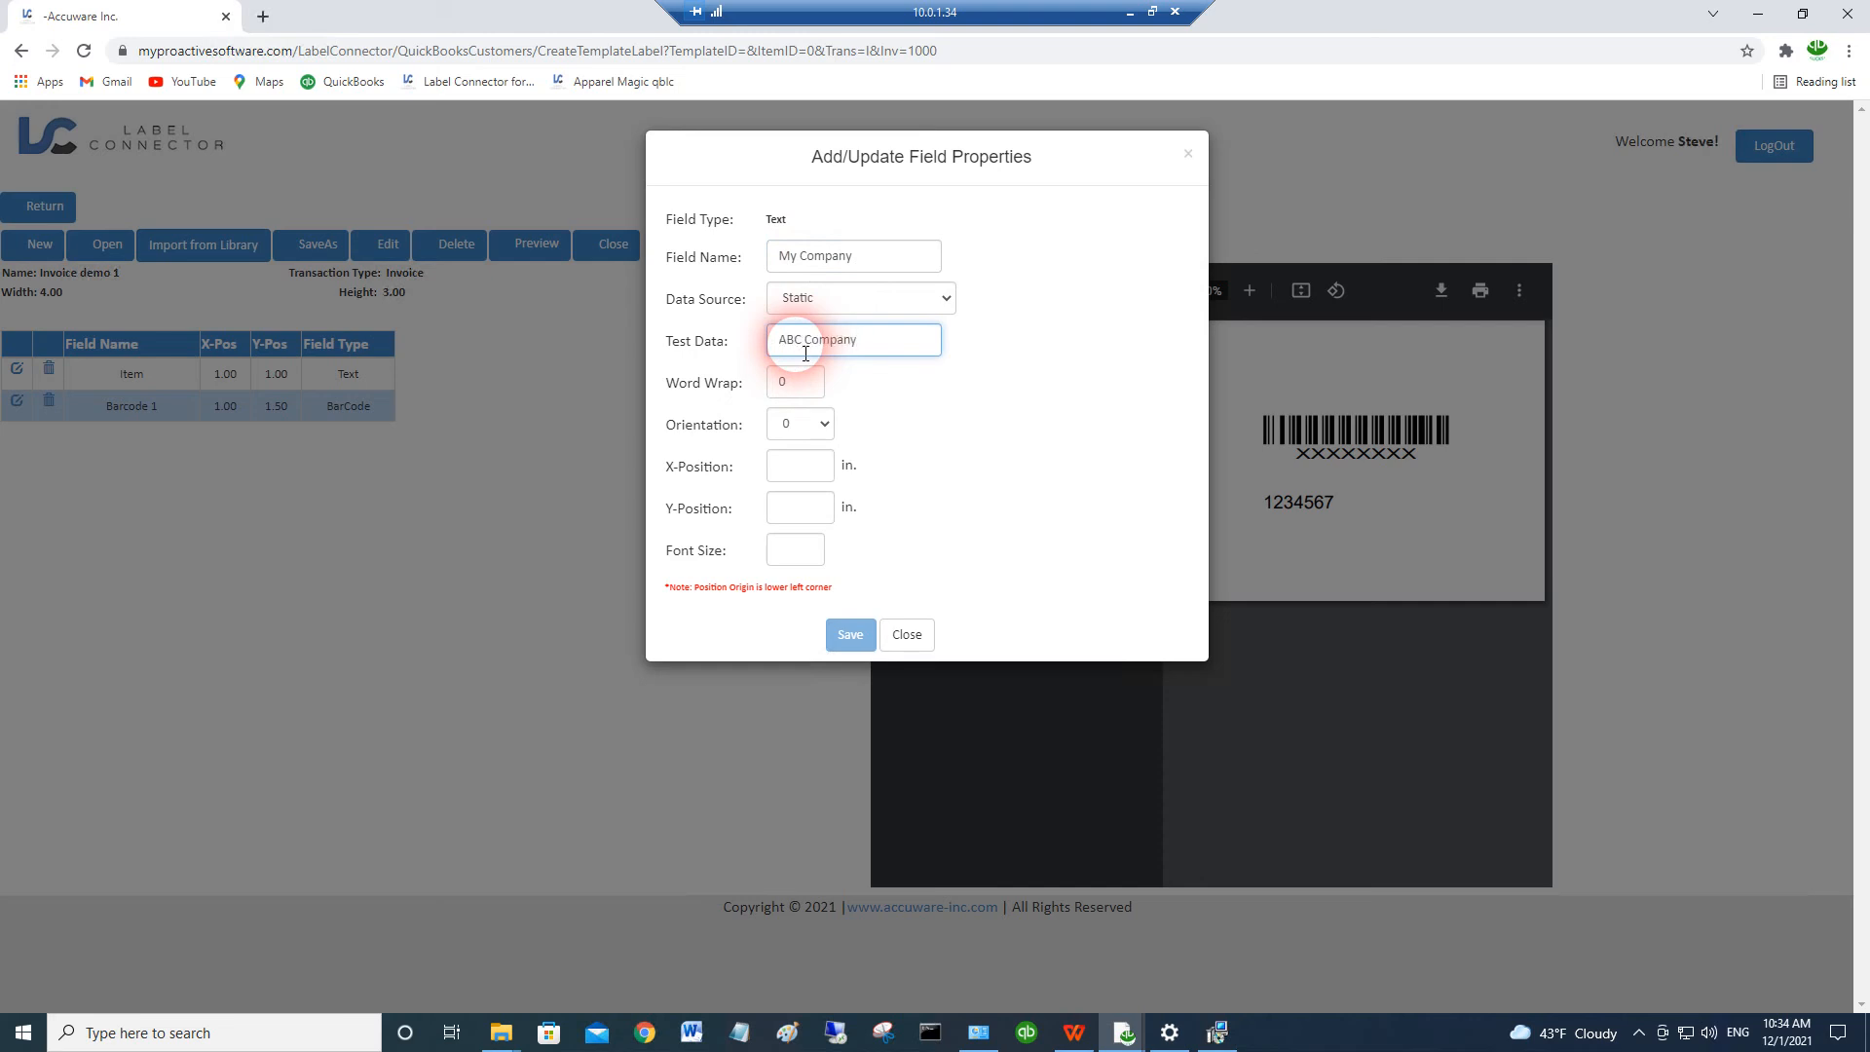
Step: Set the company text's X position to 1 in, Y position to 3.5 in and font size to 16, and save the field
left_click(816, 470)
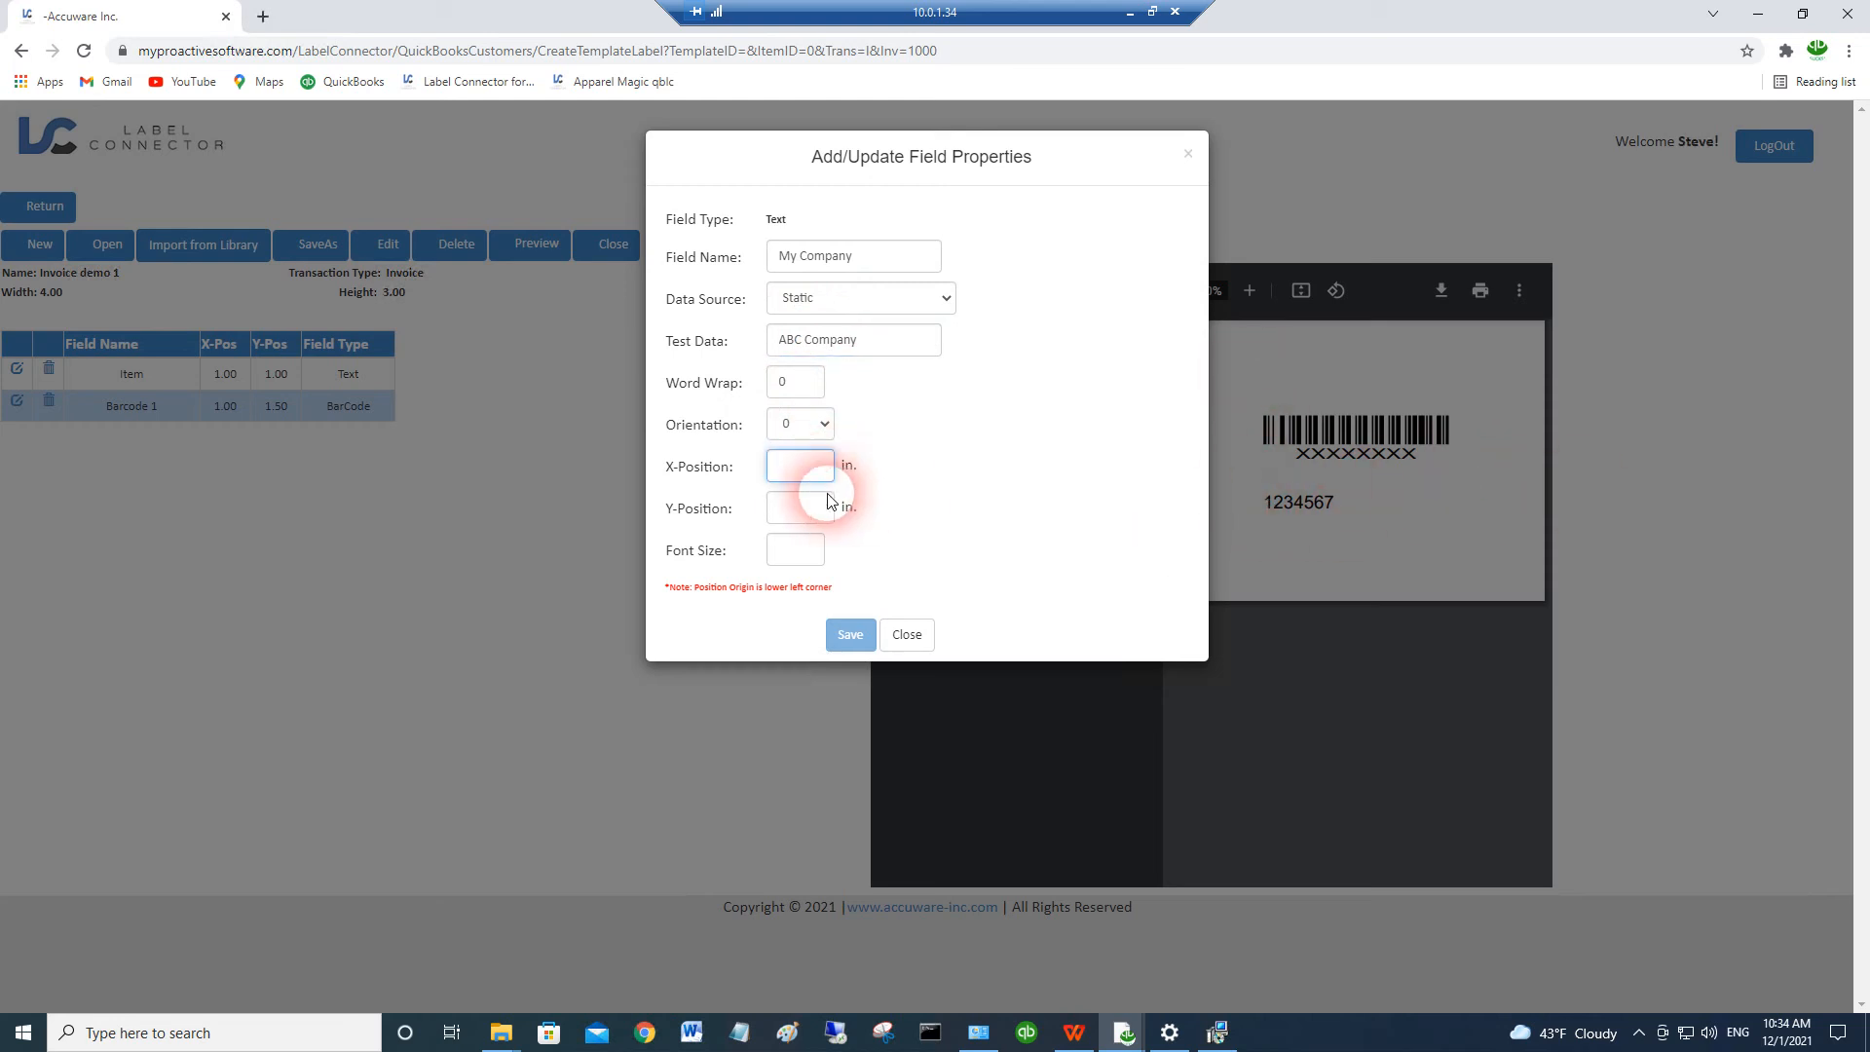
left_click(796, 475)
type("1")
left_click(805, 517)
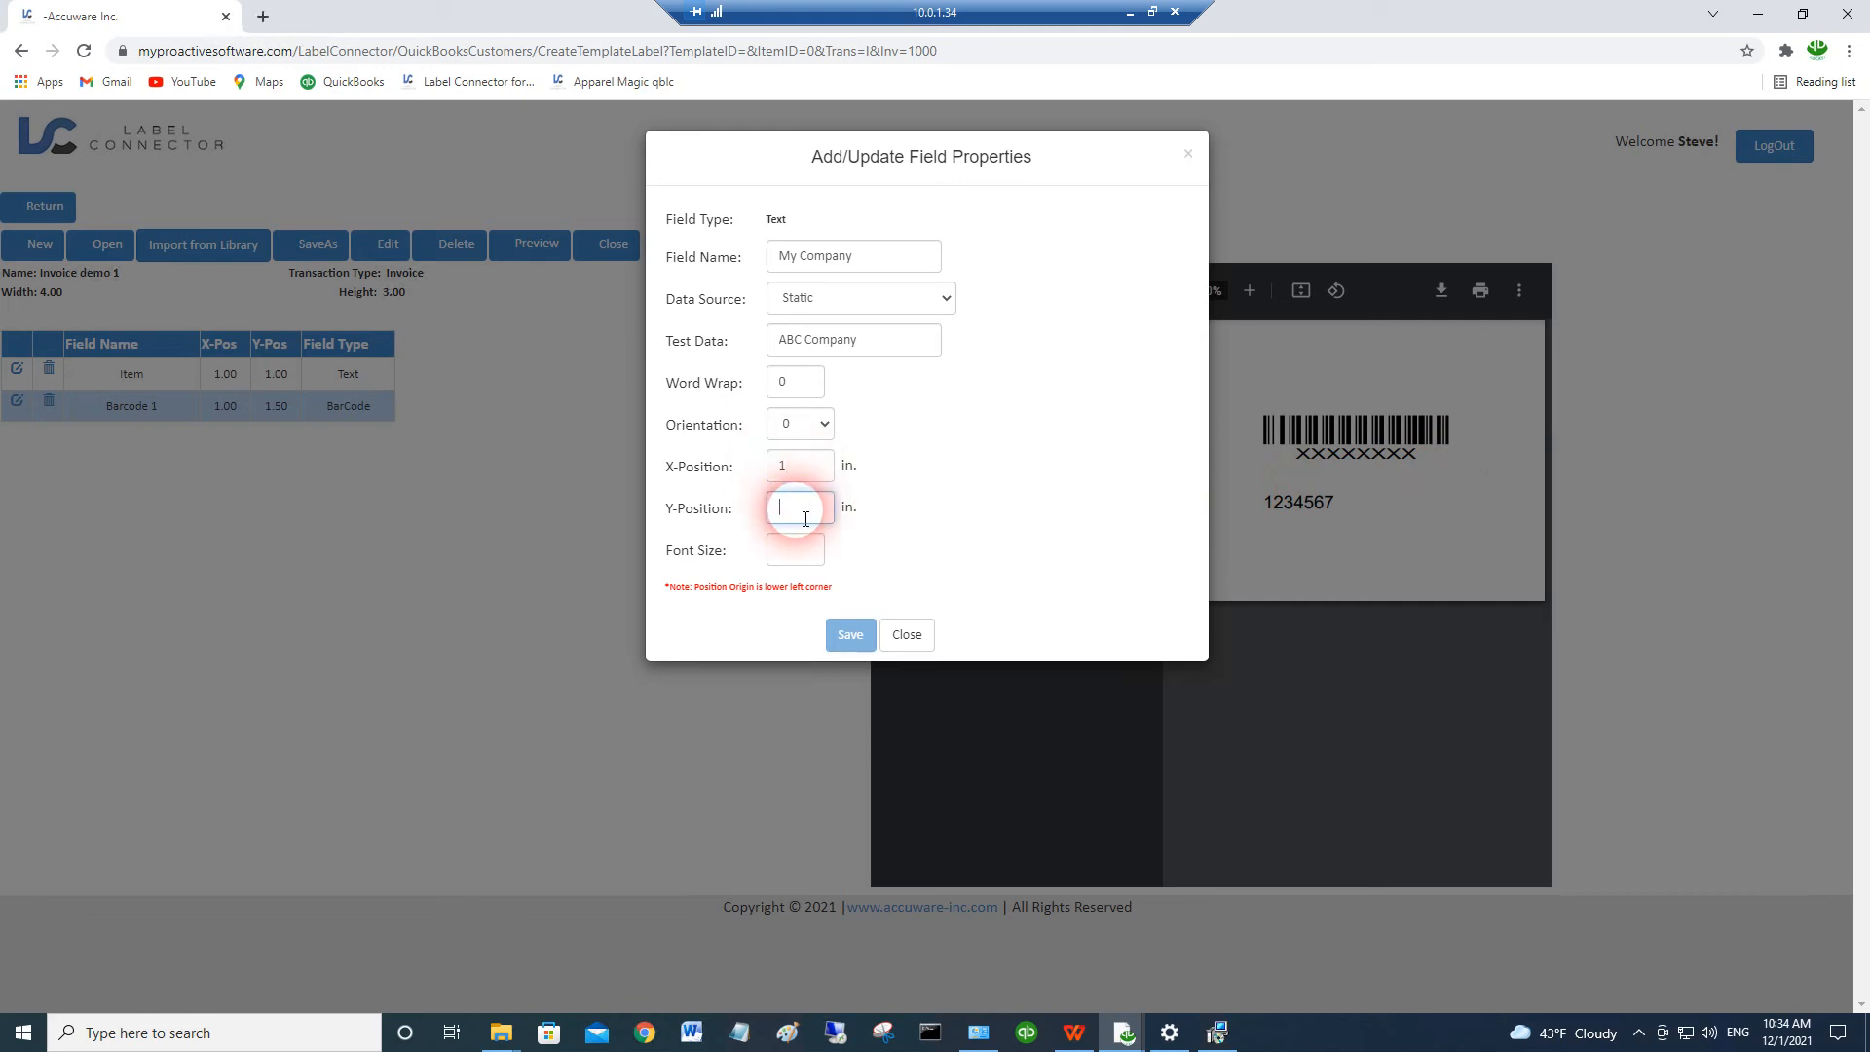
type("3.5")
left_click(816, 554)
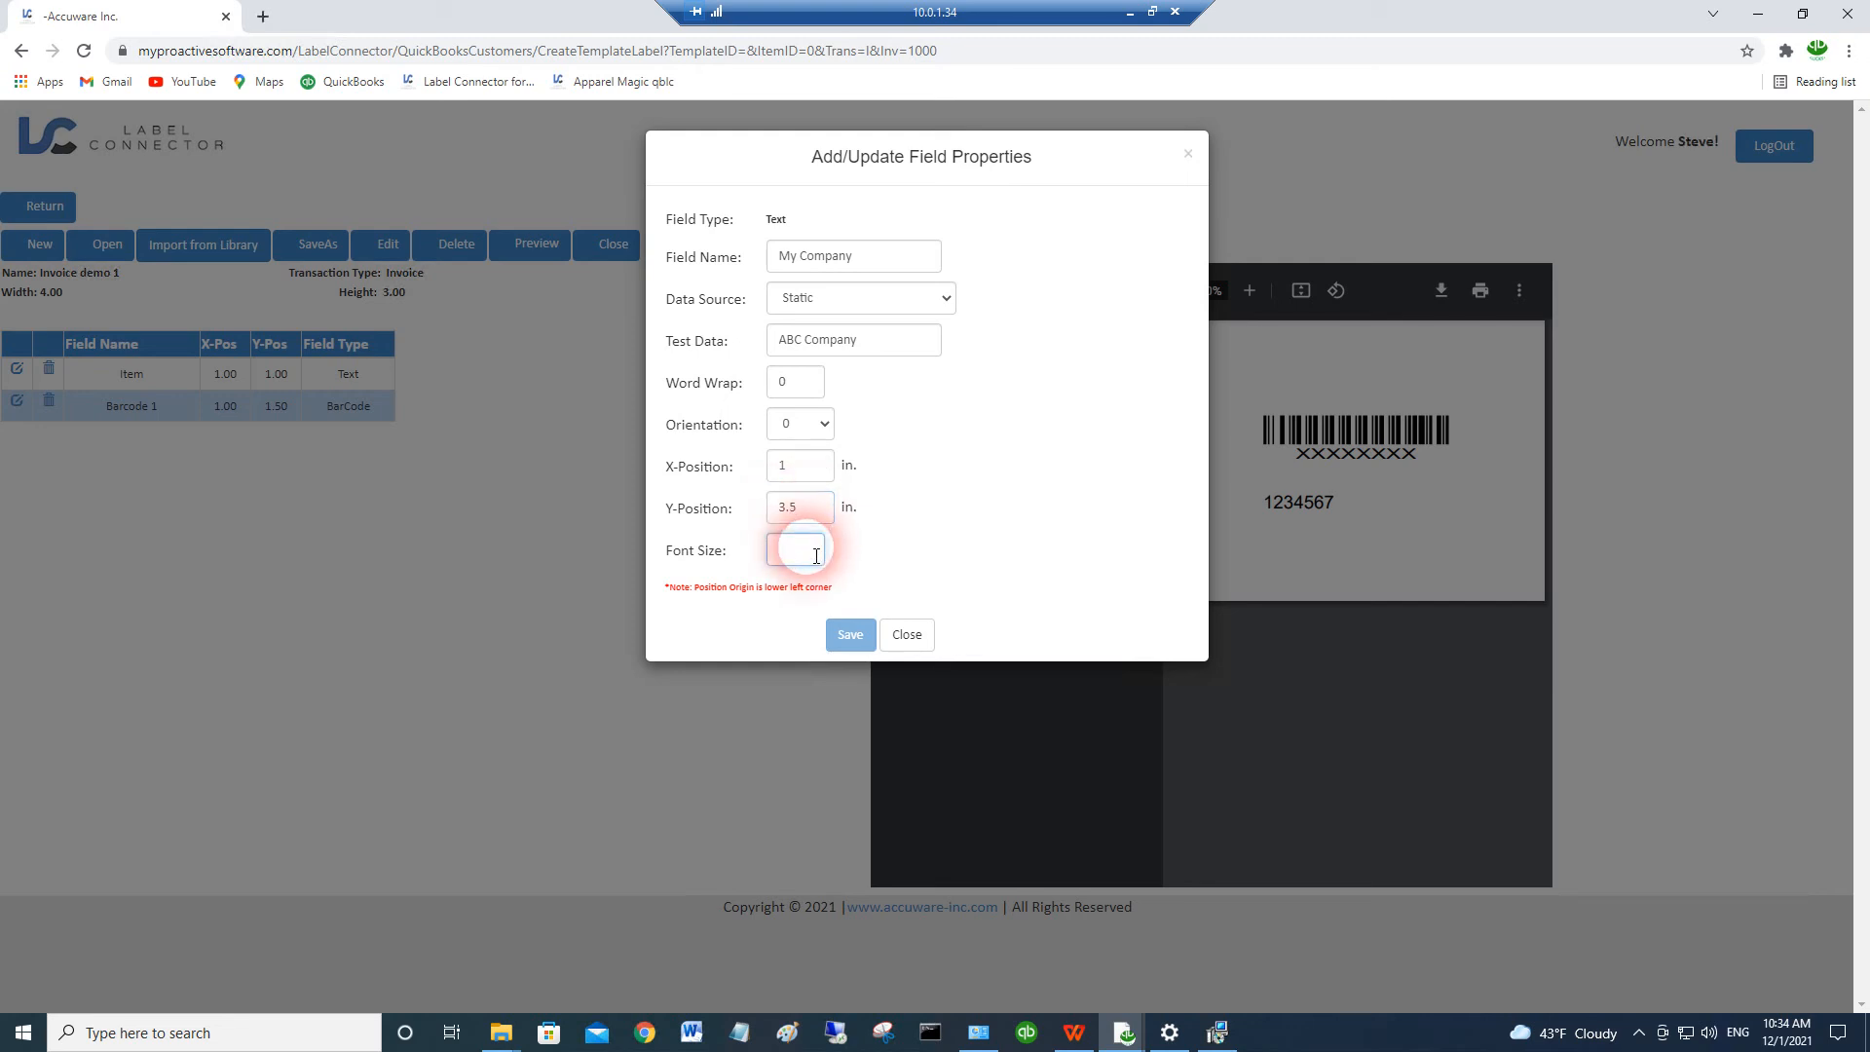
type("16")
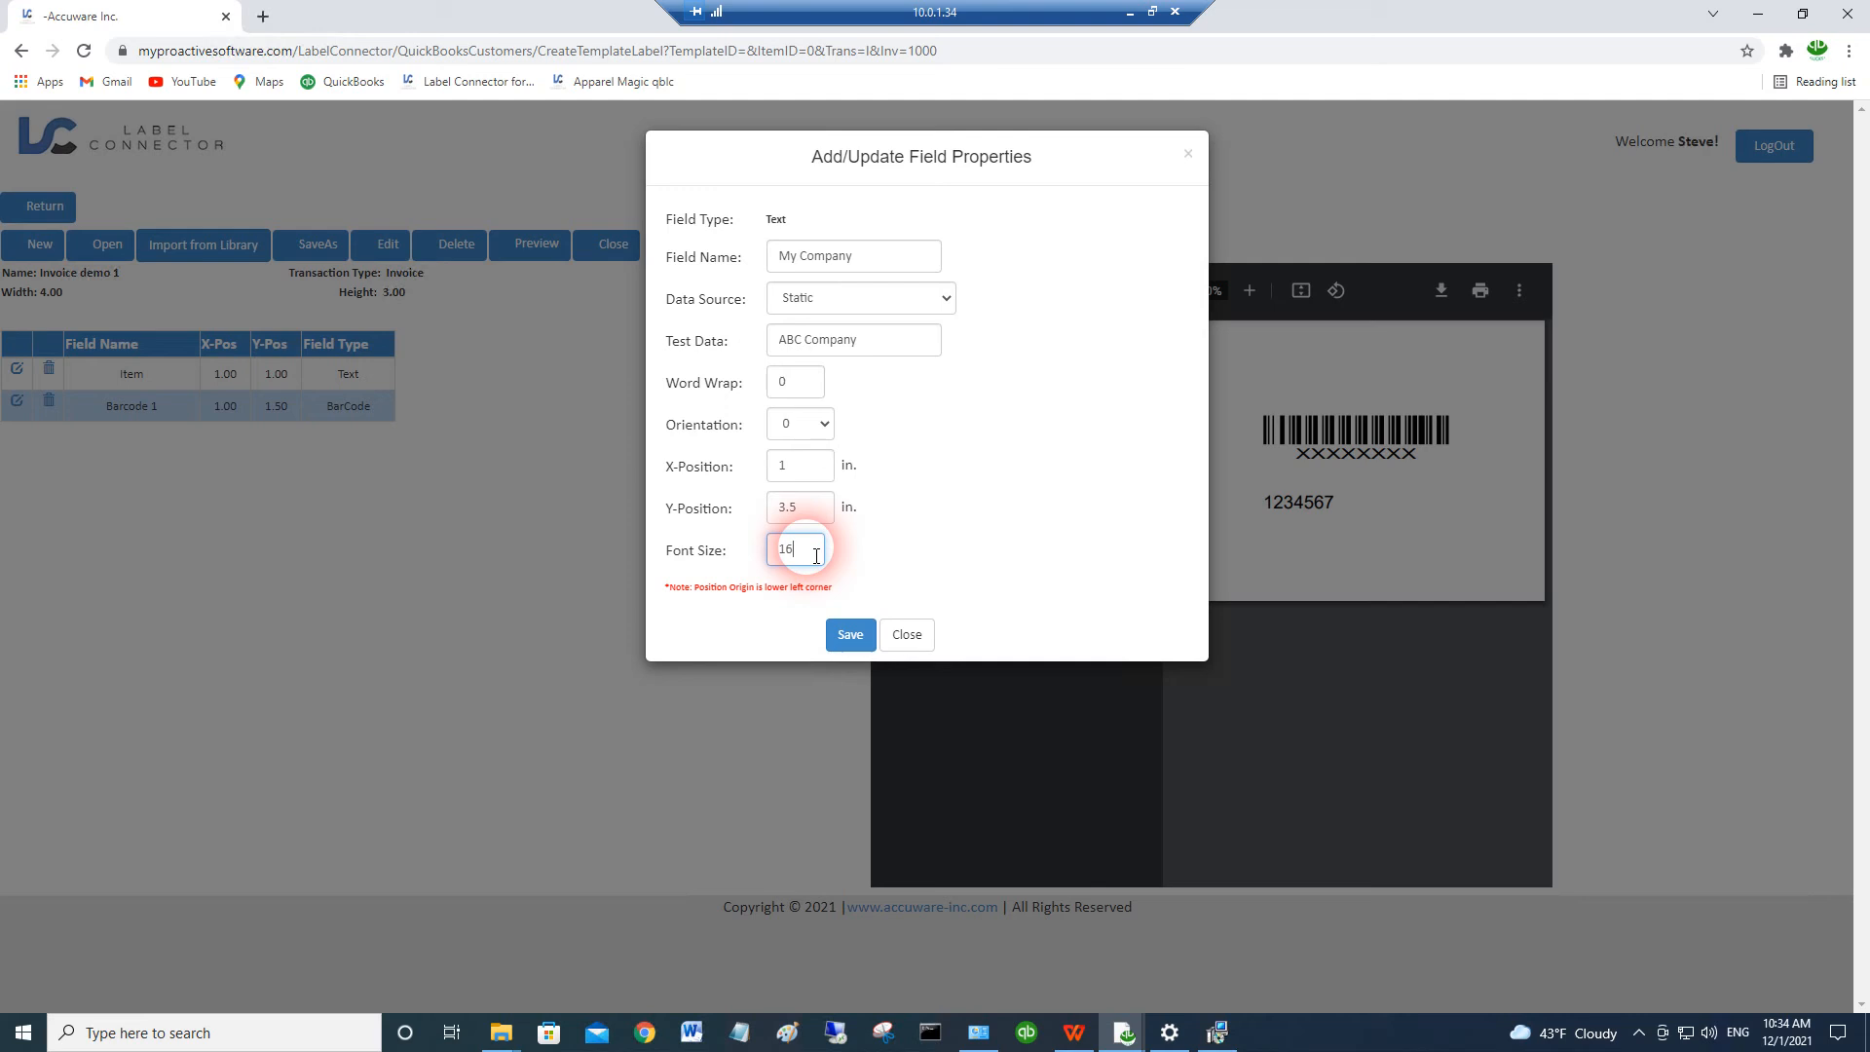
left_click(850, 634)
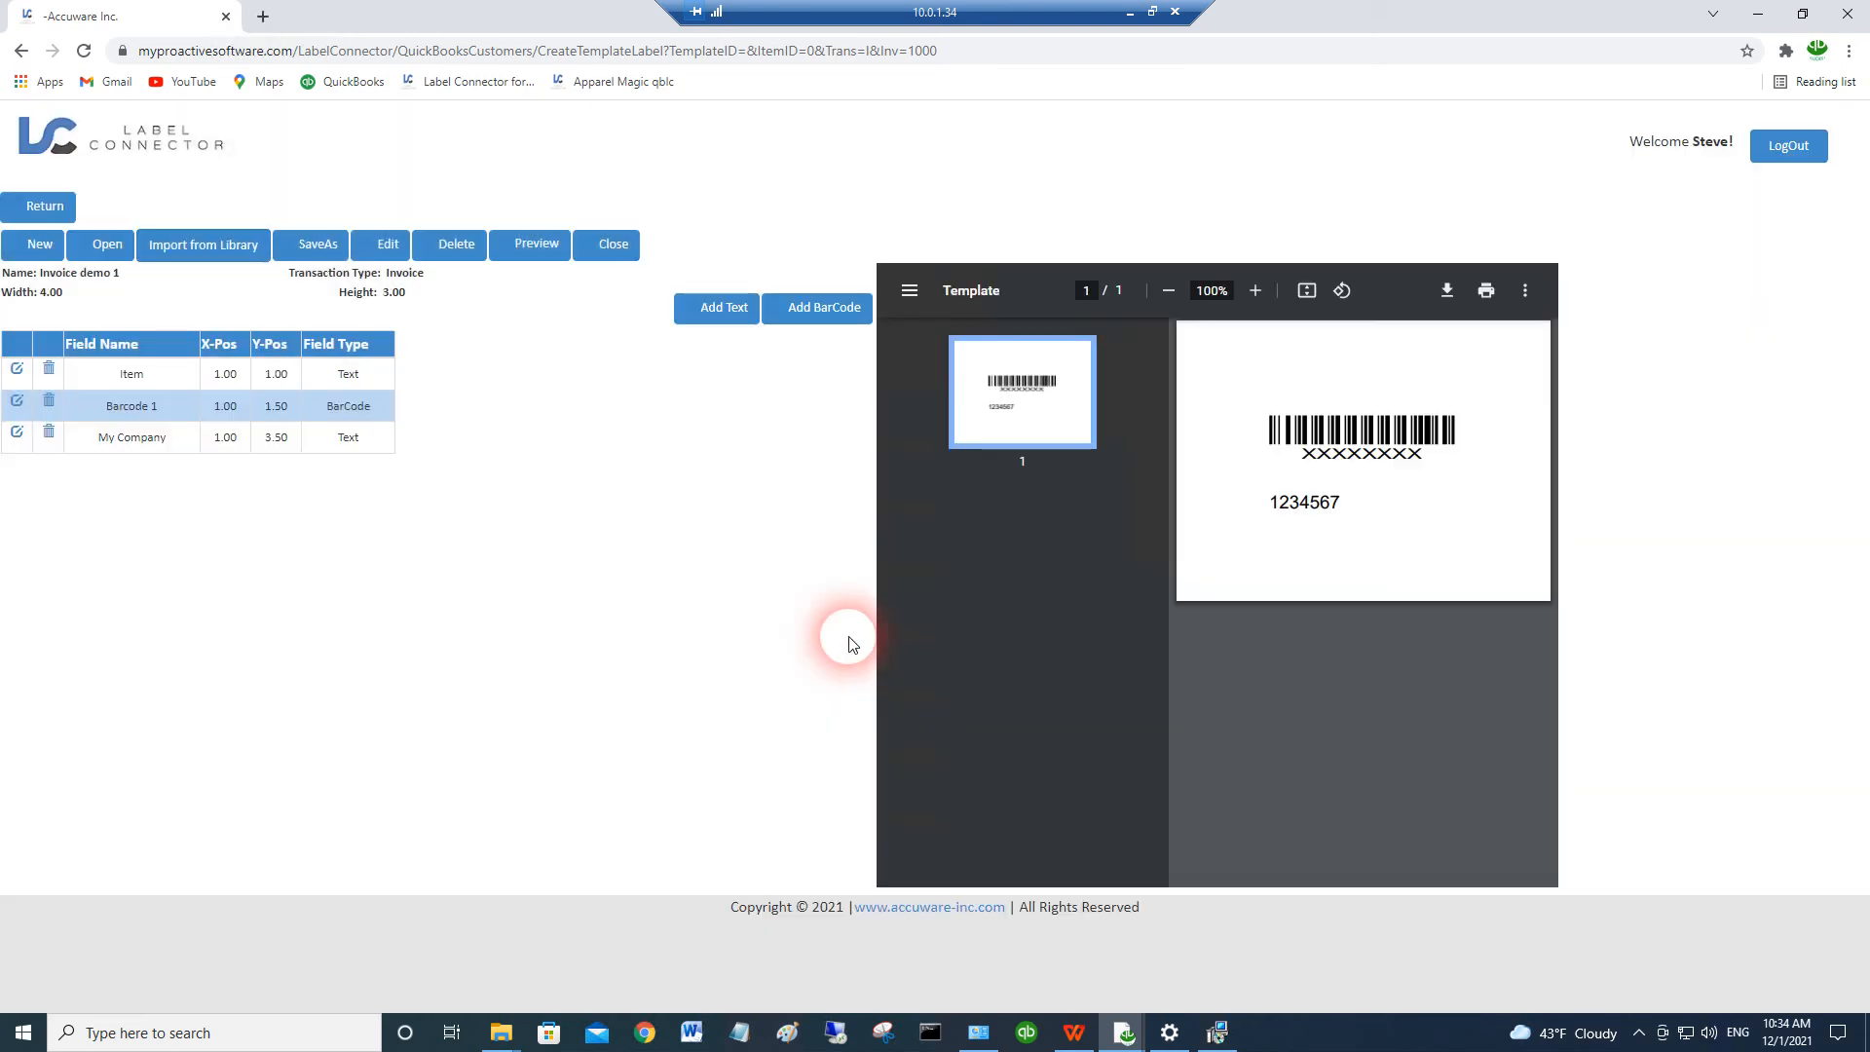
Step: Change the My Company field's Y position to 2.50 in and save it
left_click(17, 431)
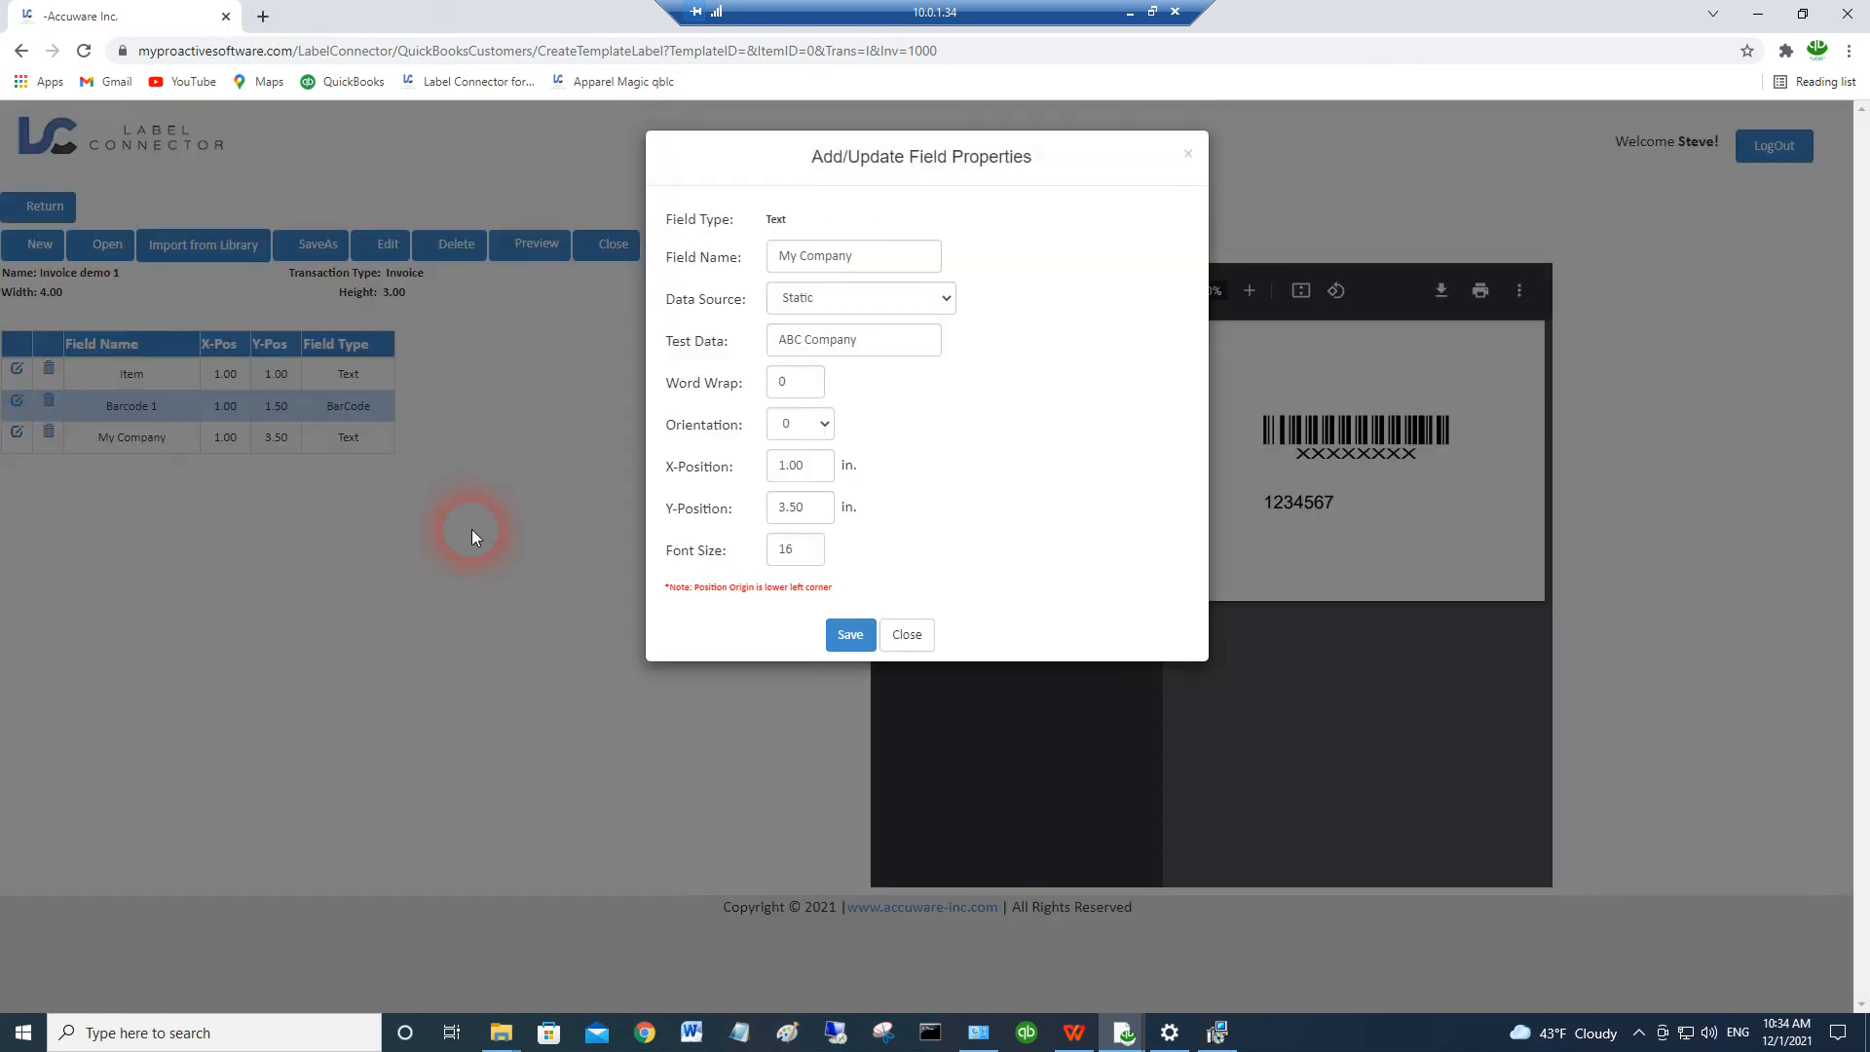
left_click(826, 521)
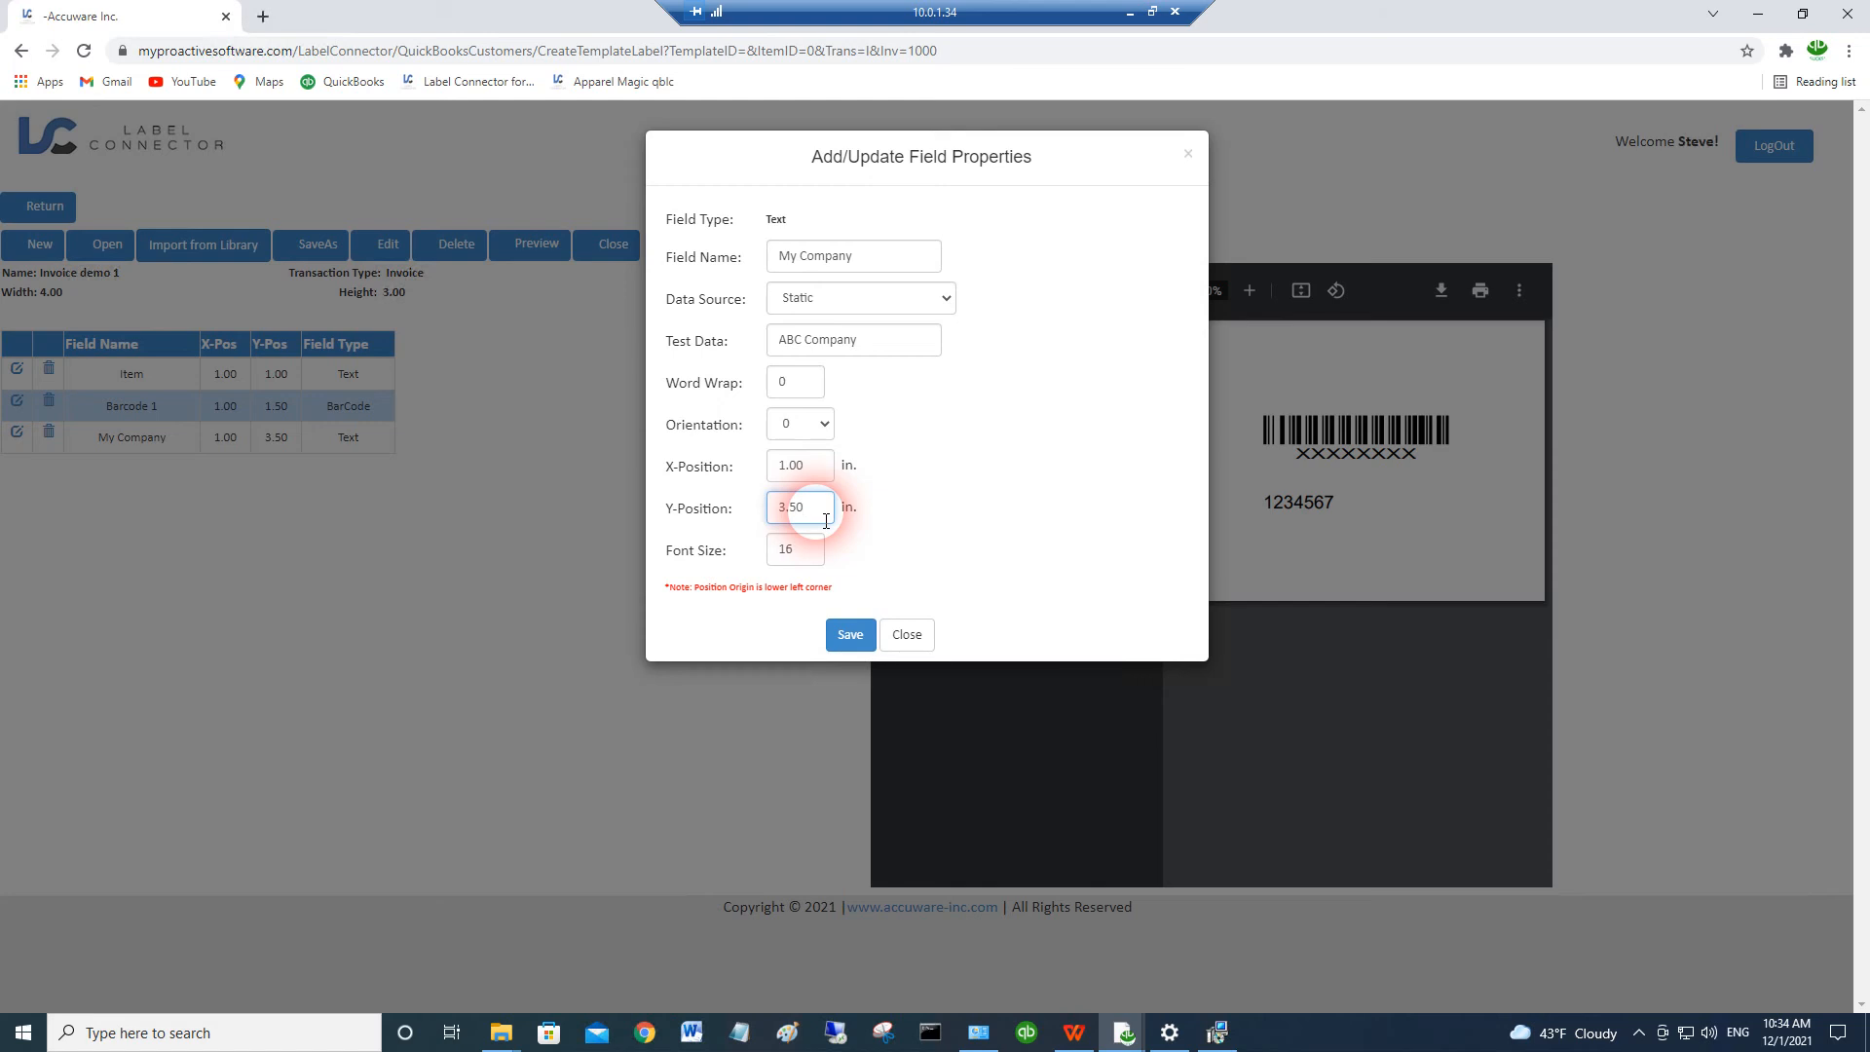
key("BackSpace")
type("2")
left_click(866, 644)
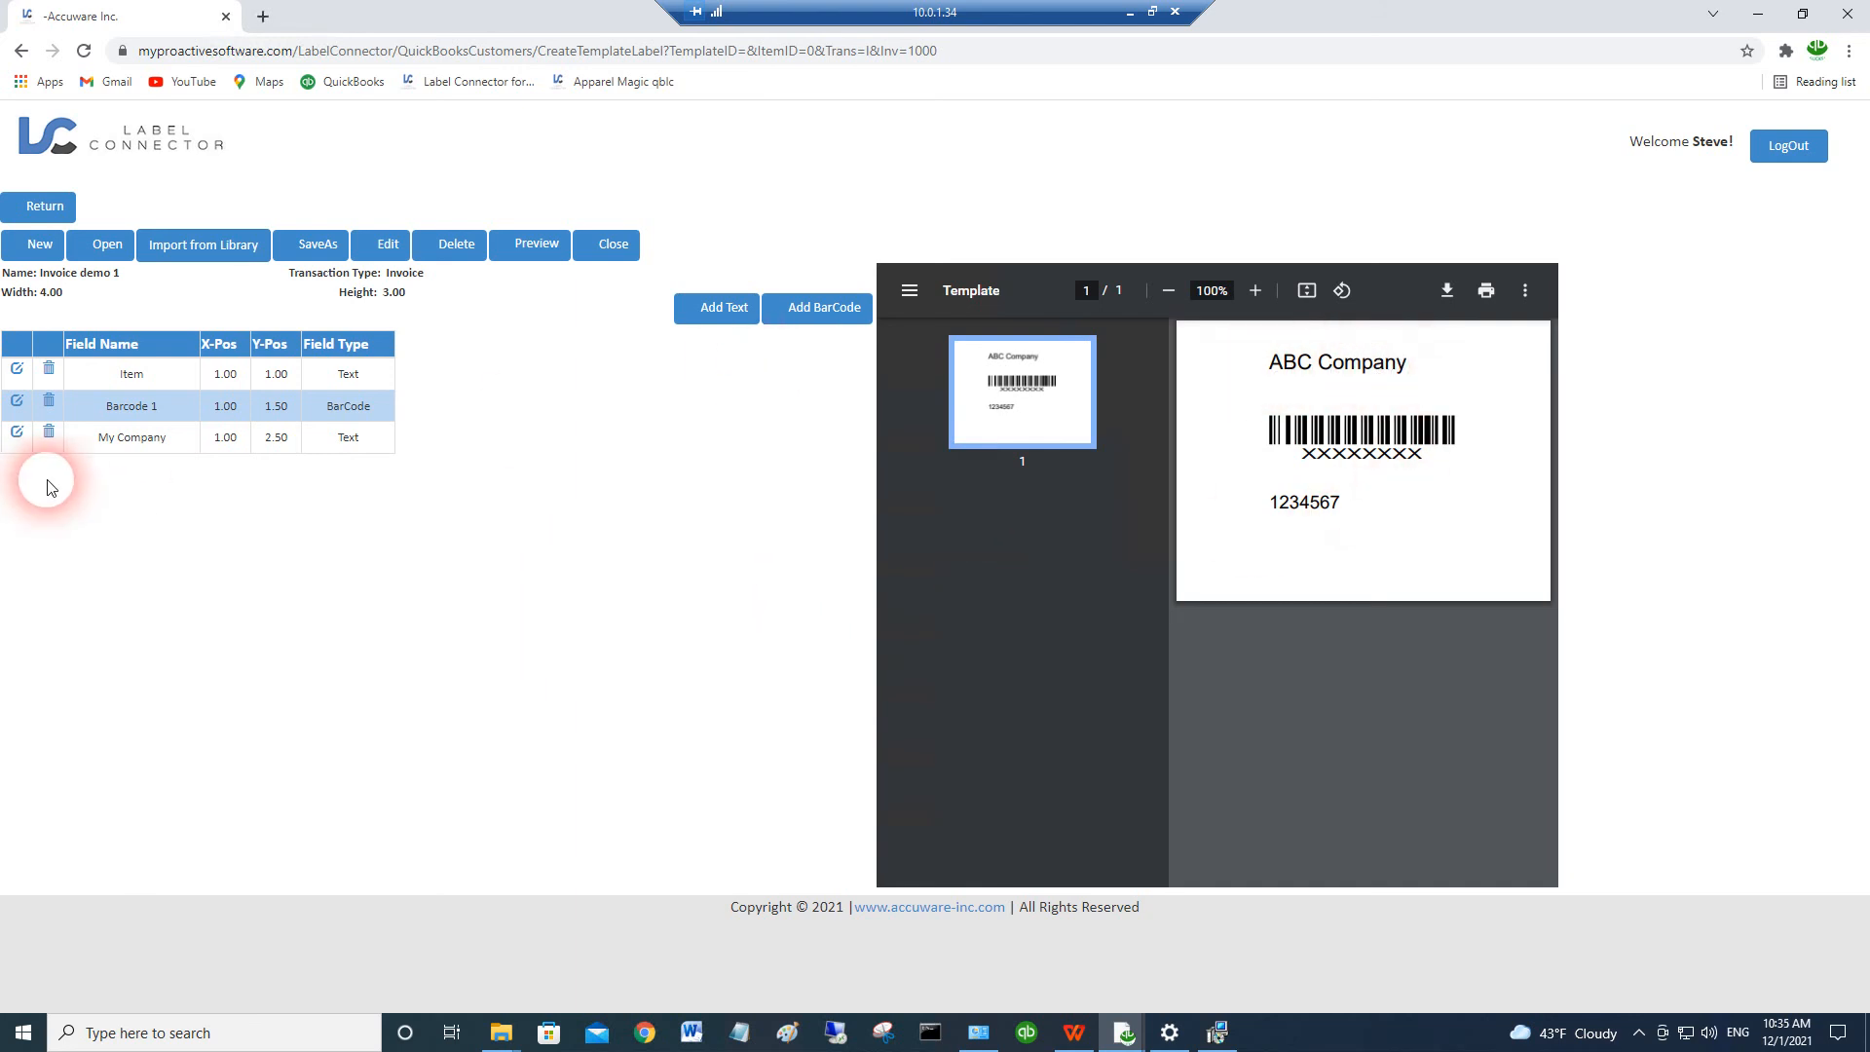
Step: Review the properties of the My Company and Item fields, including the Item field's data source, and close them without saving
left_click(16, 431)
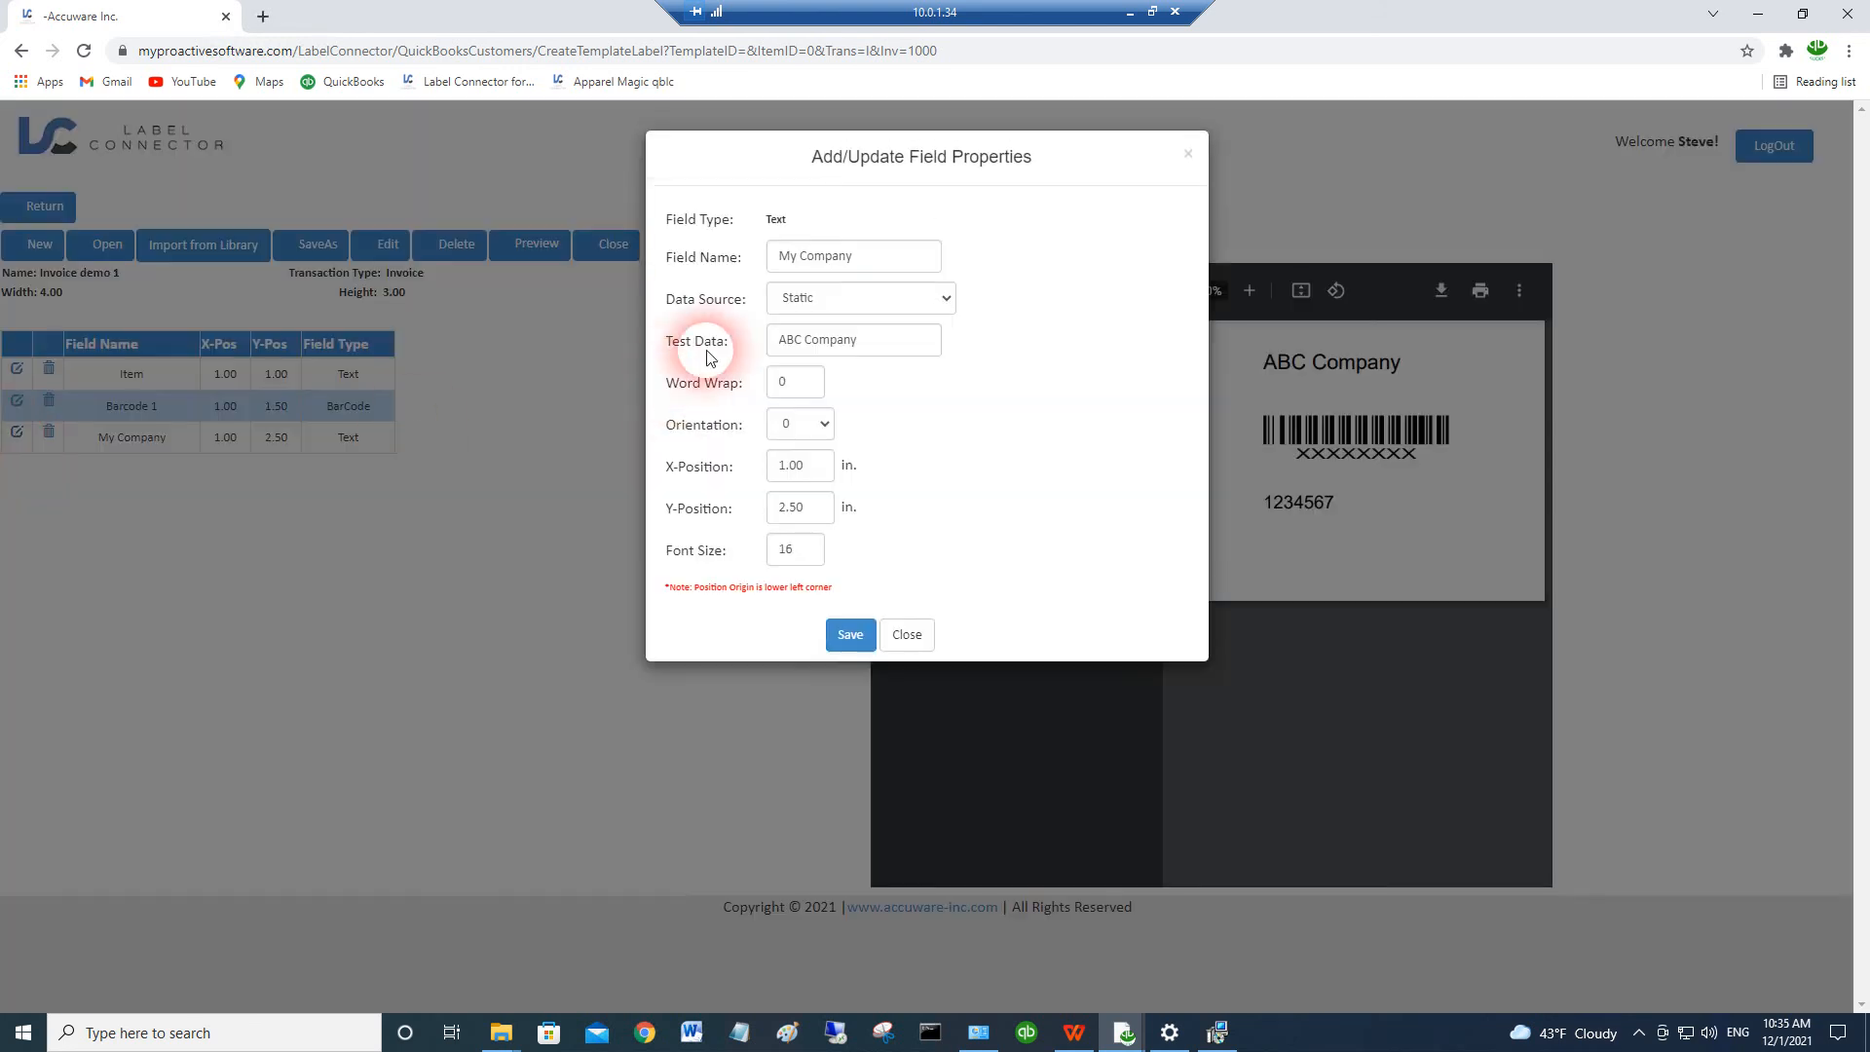
left_click(907, 635)
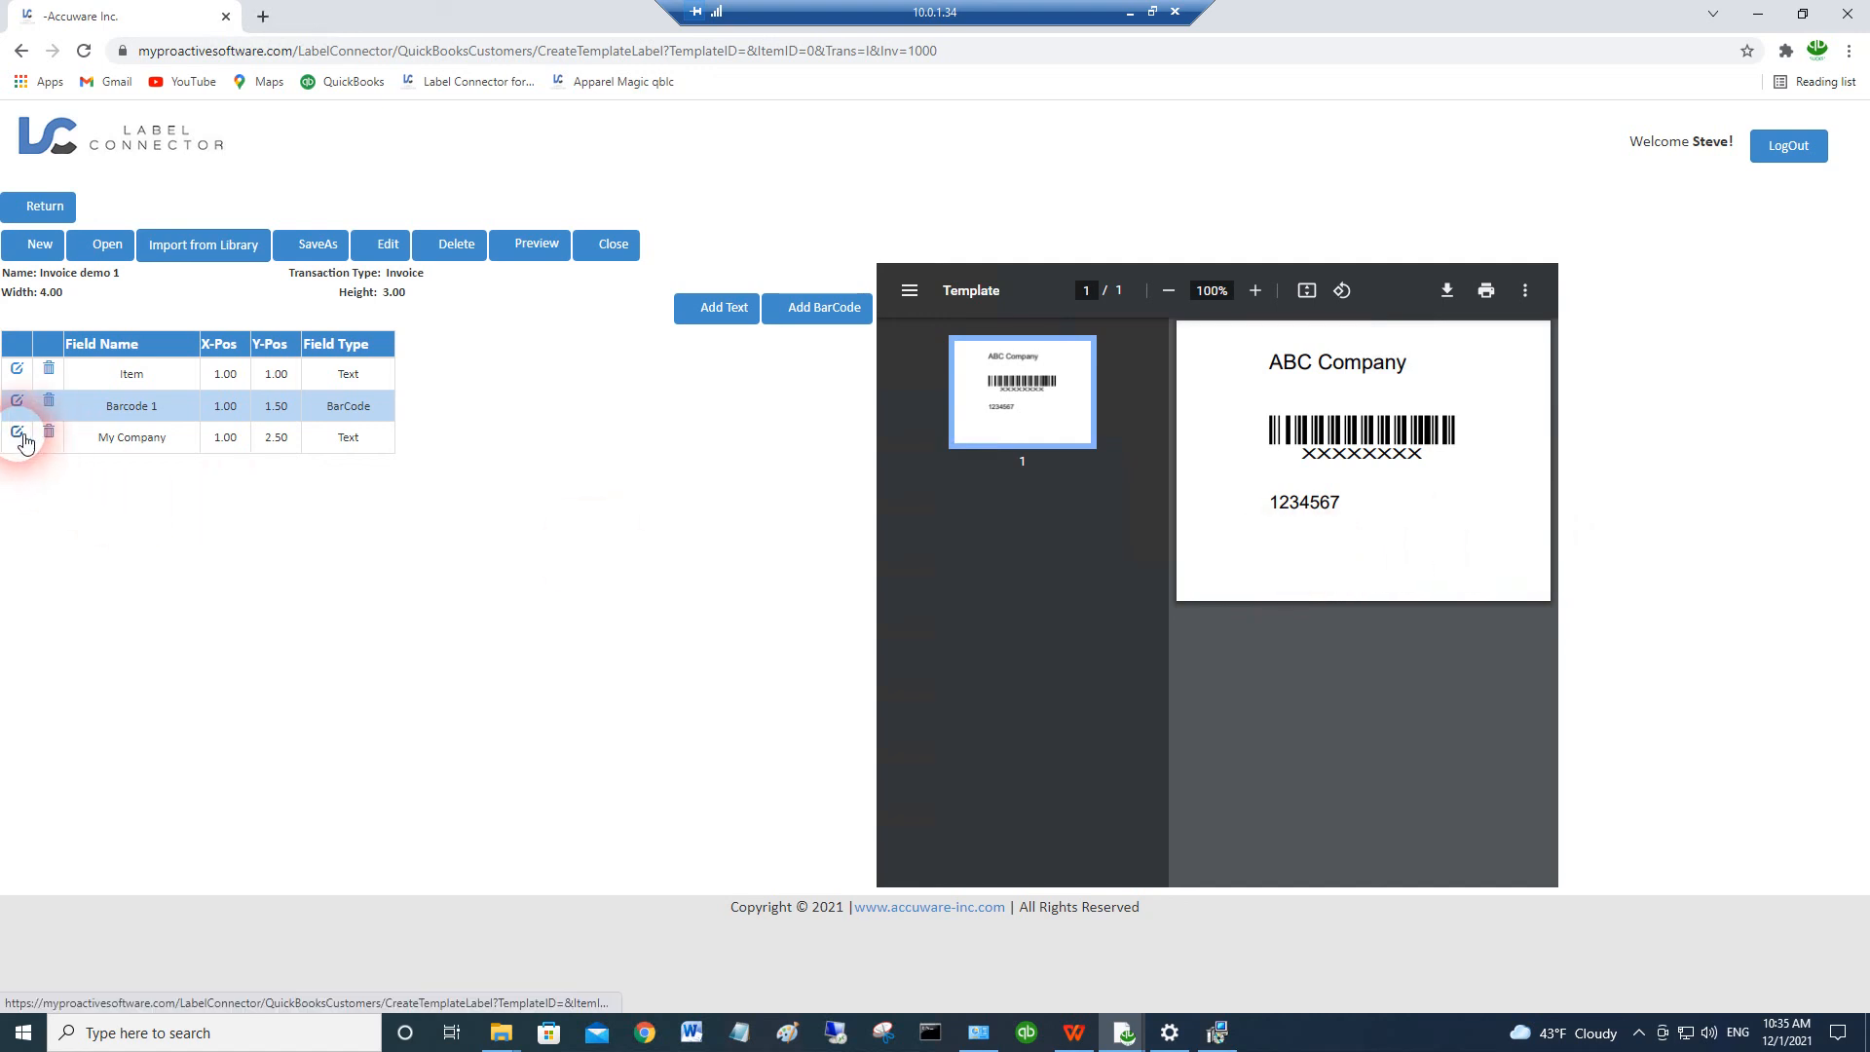
left_click(17, 368)
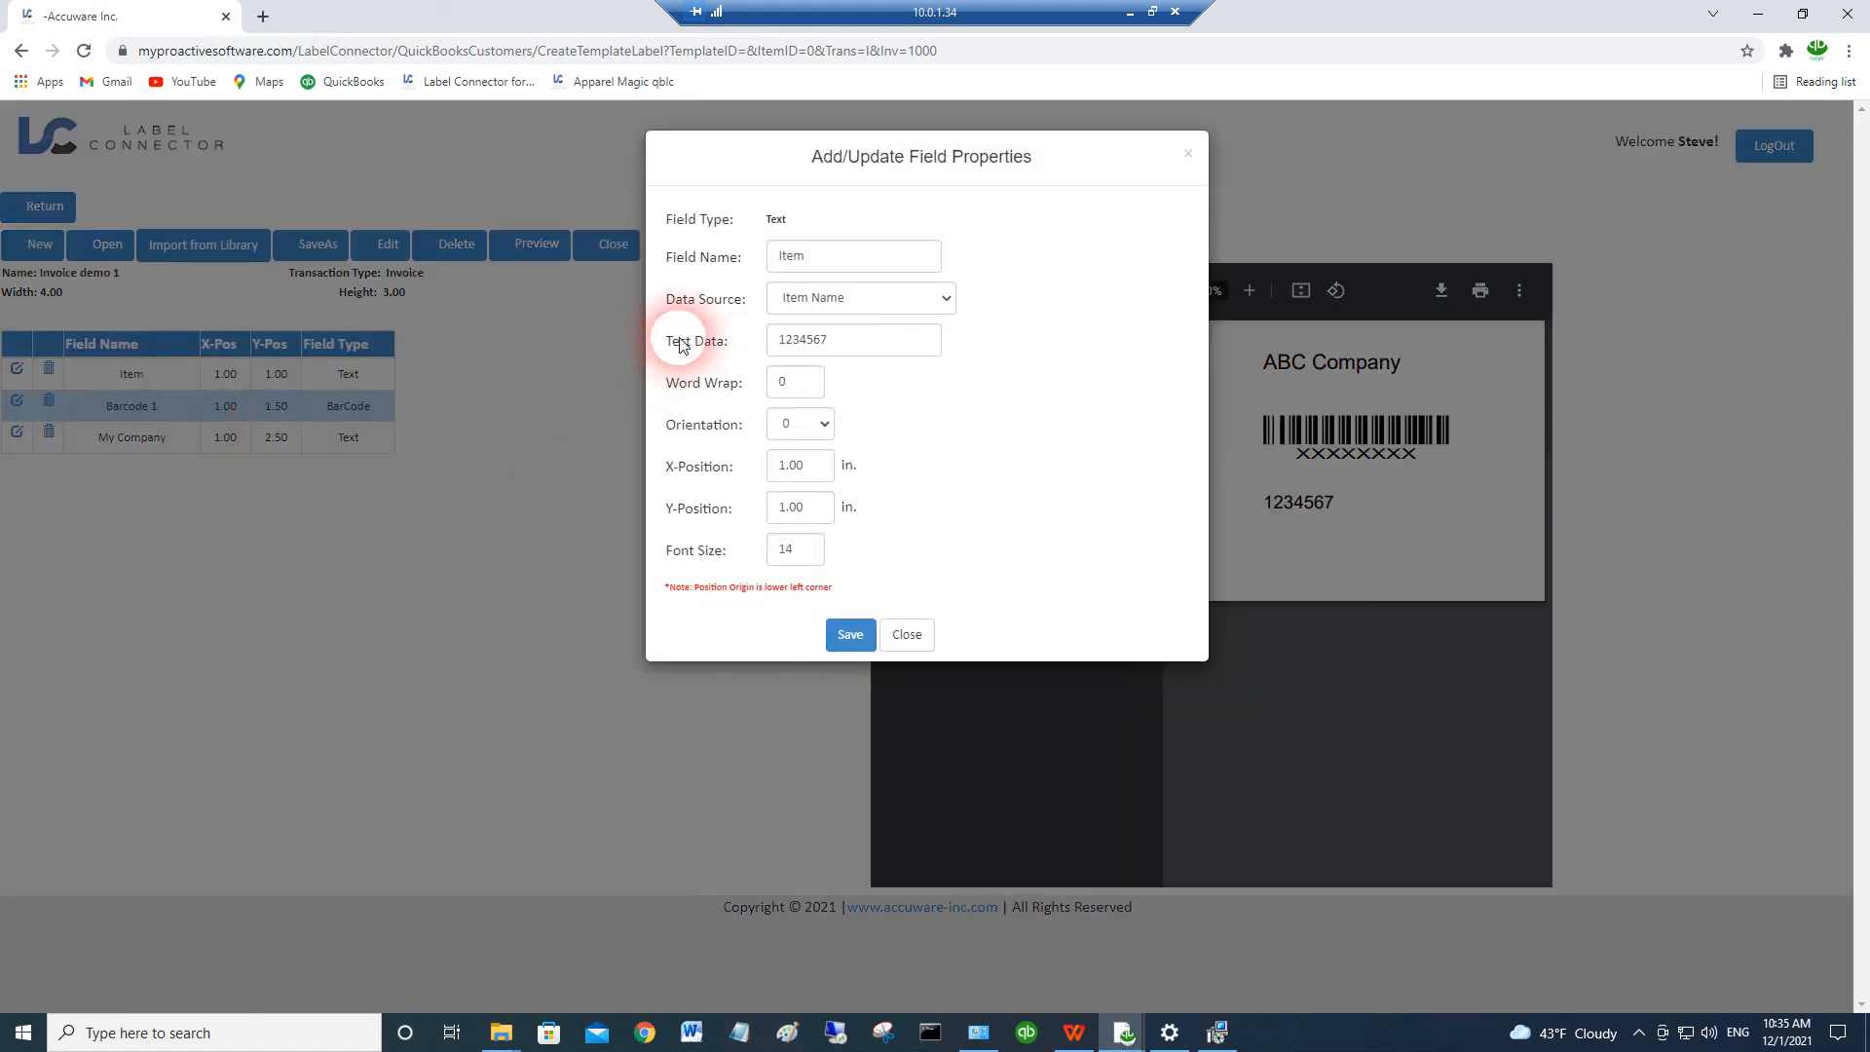
left_click(831, 302)
left_click(831, 302)
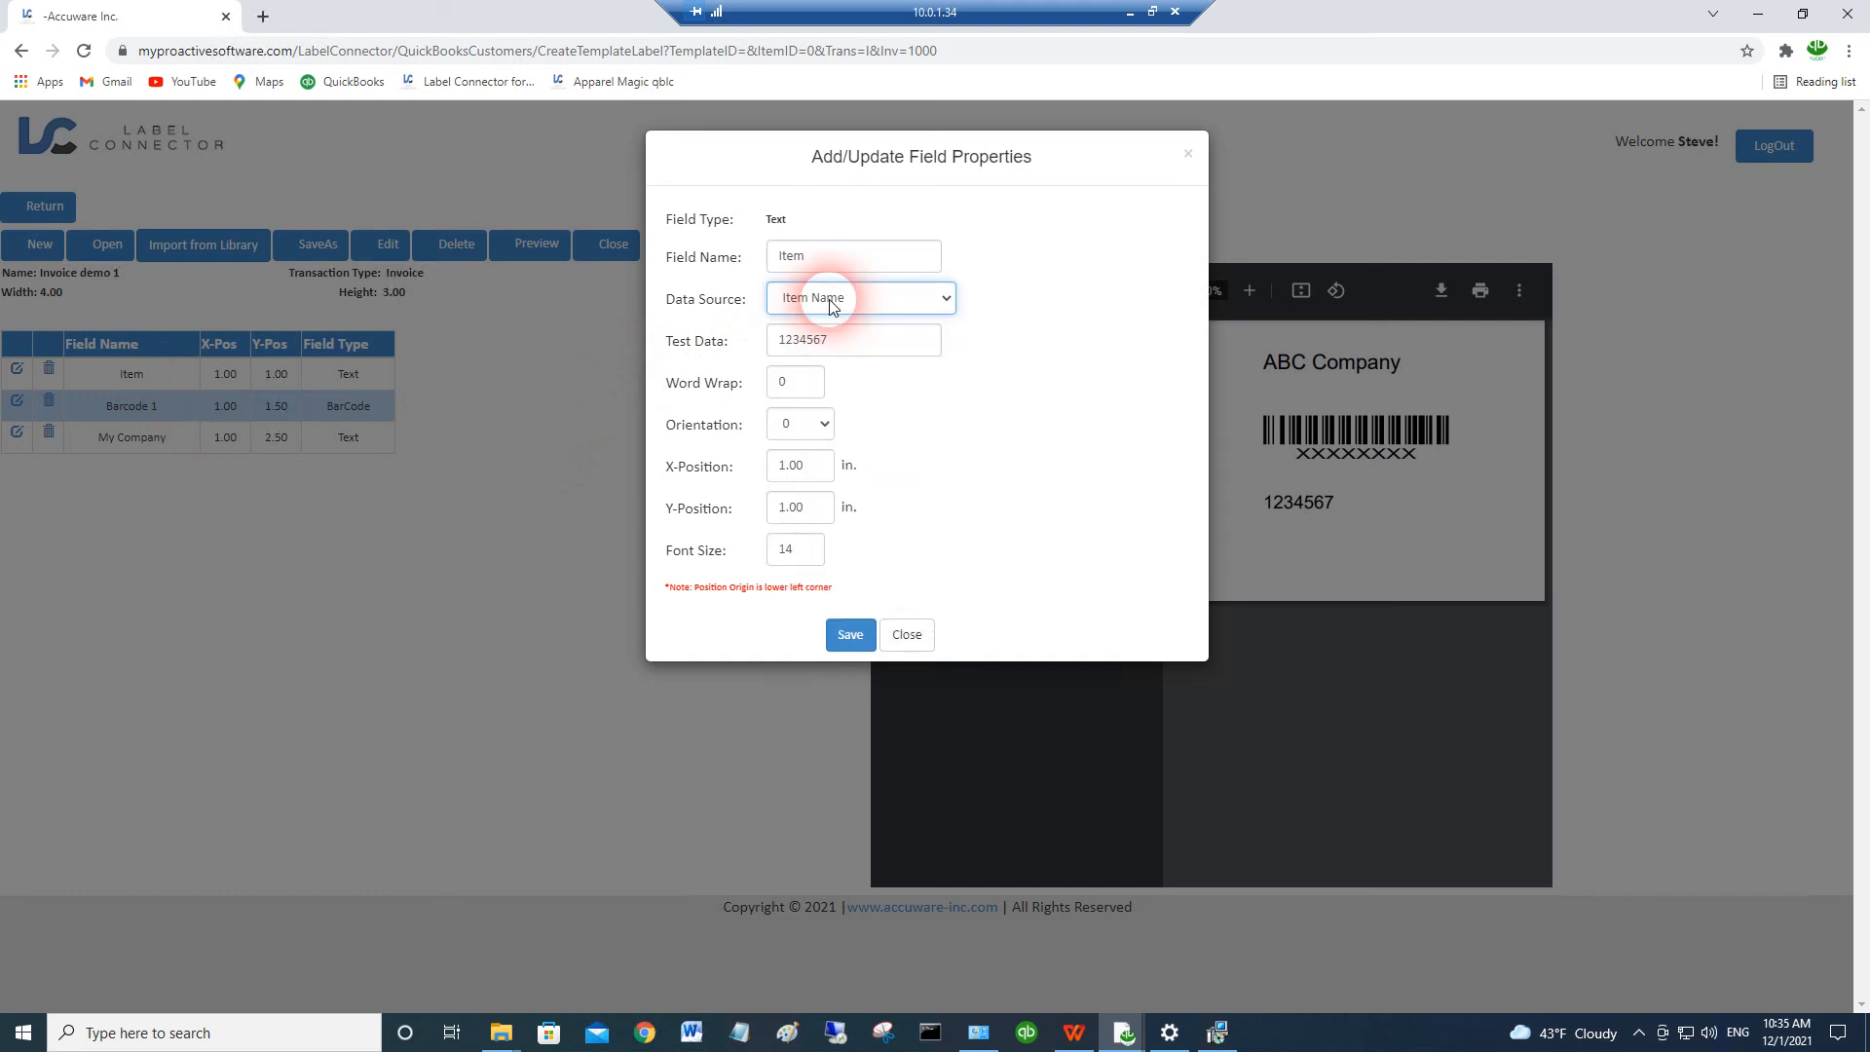
left_click(911, 635)
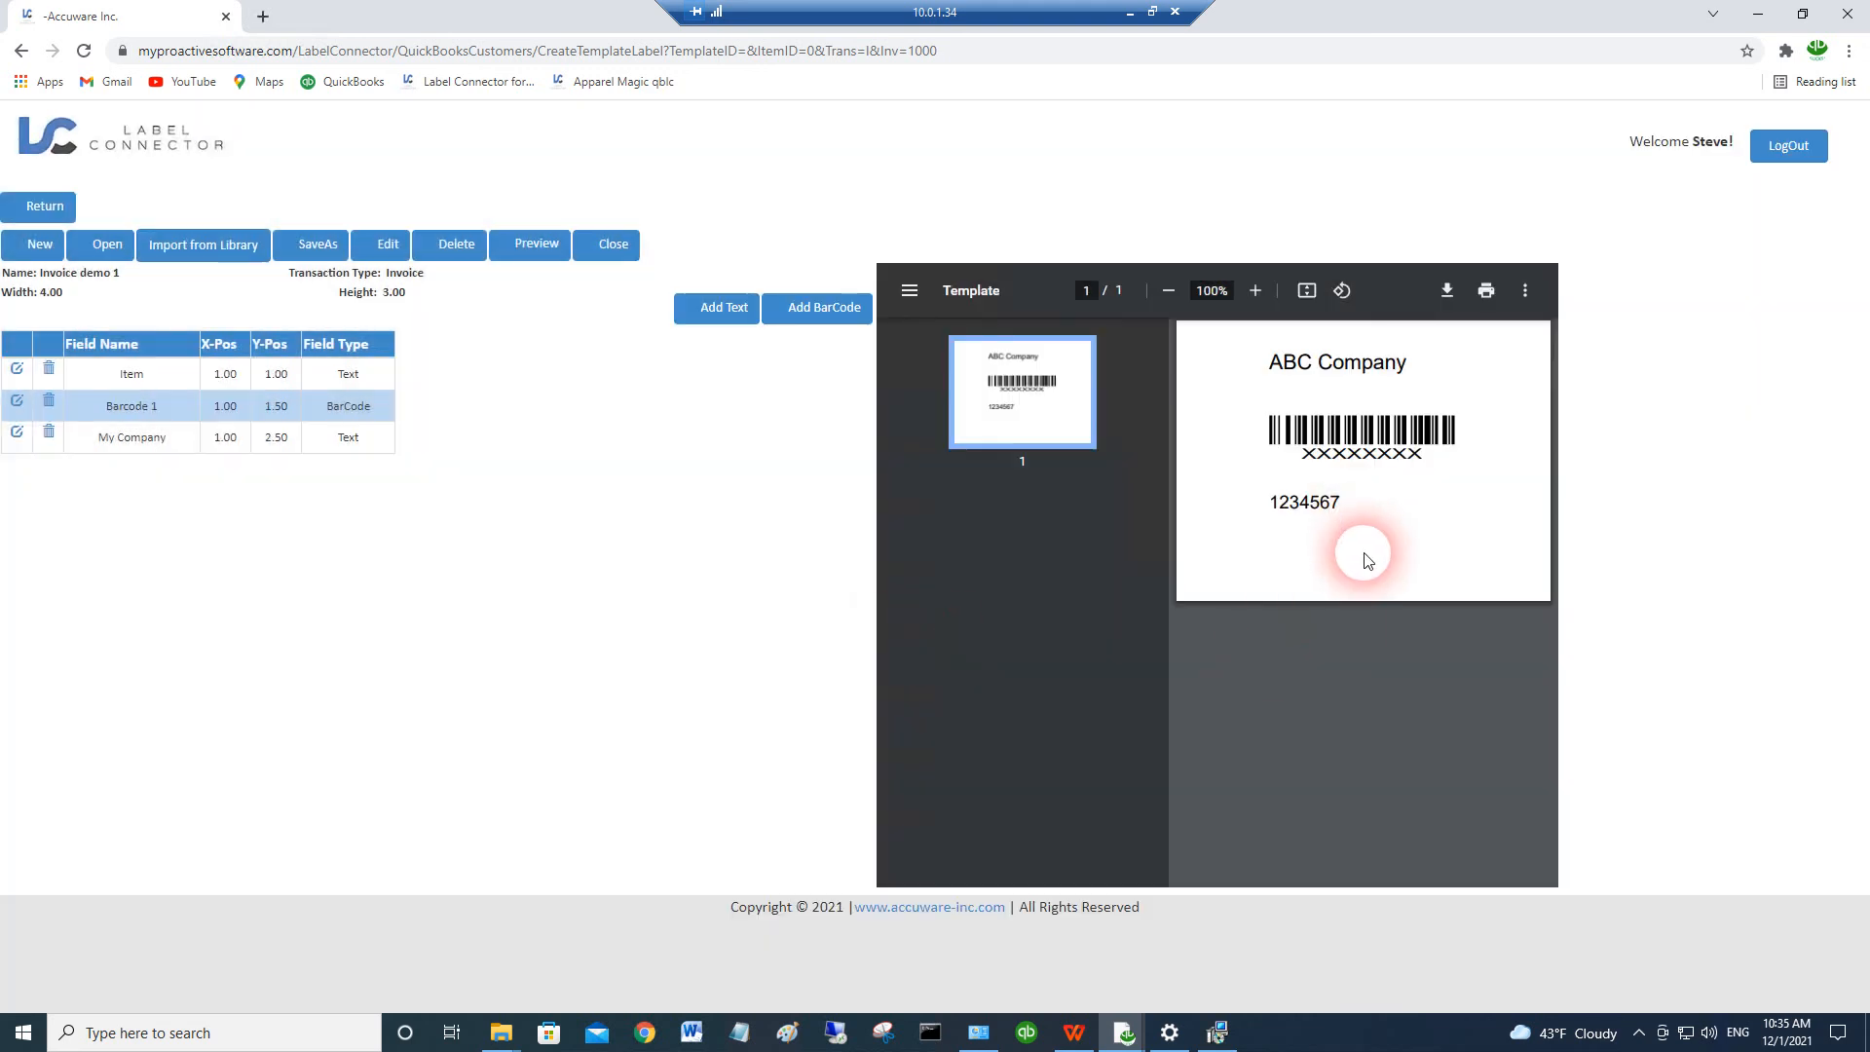